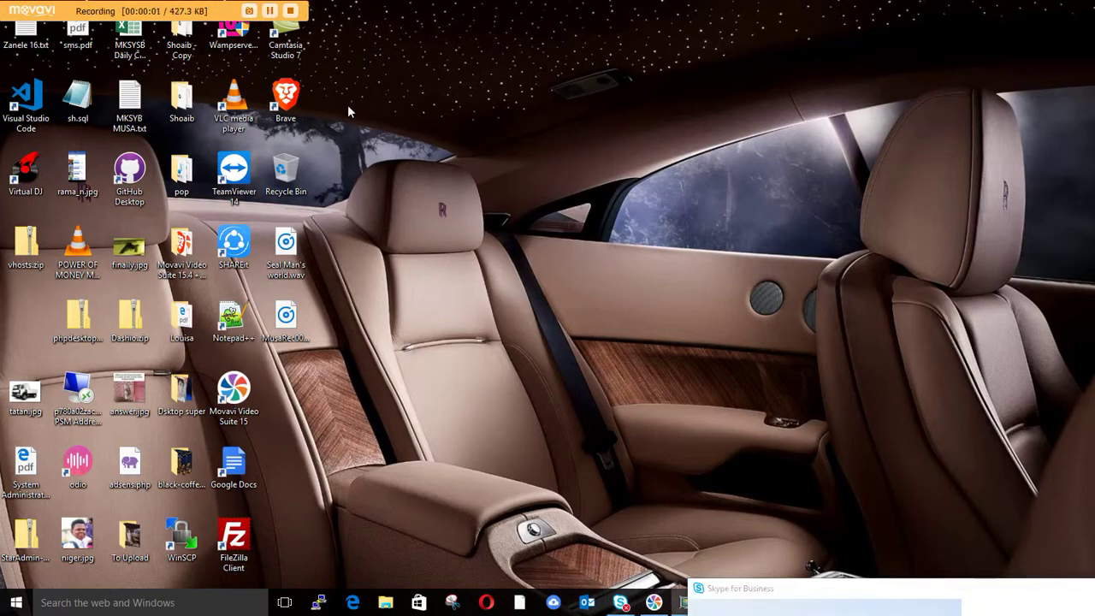
double_click(286, 85)
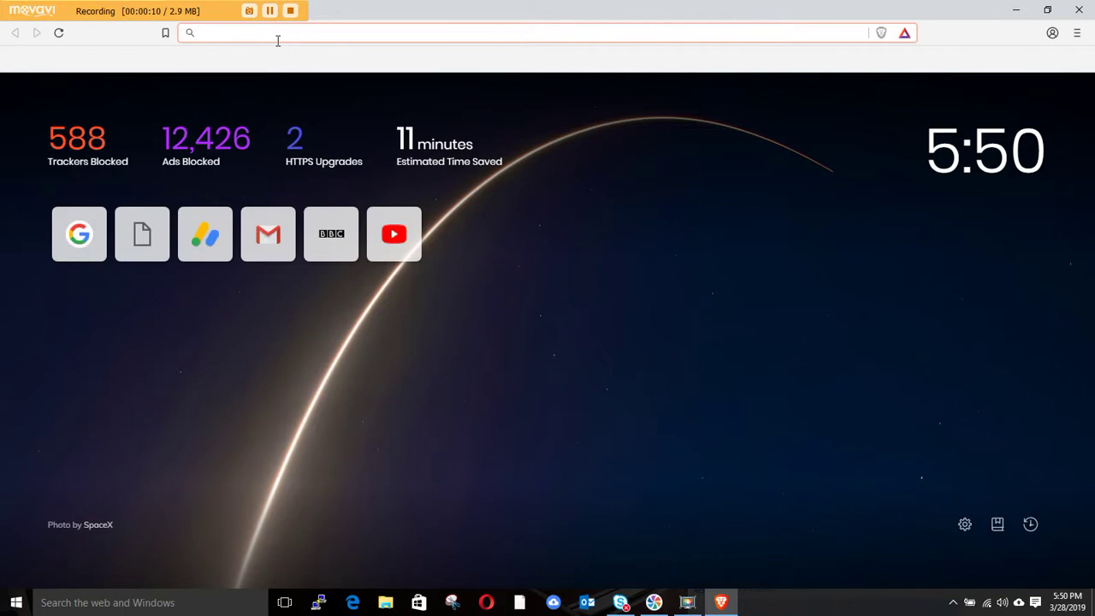
type("www.kingmusa")
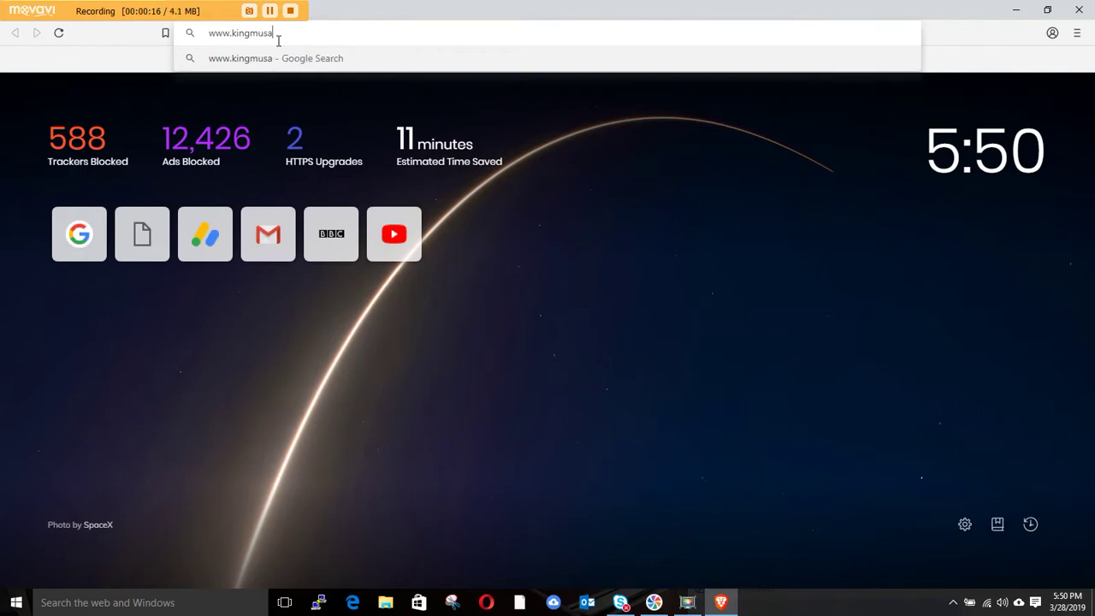
type(".co.za/apps")
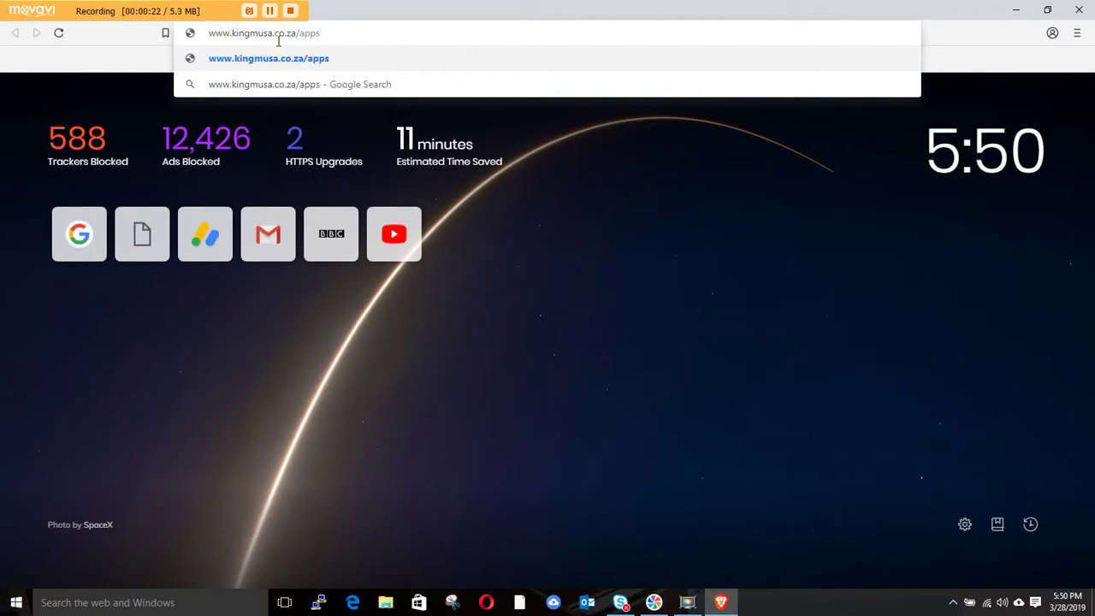
key("Return")
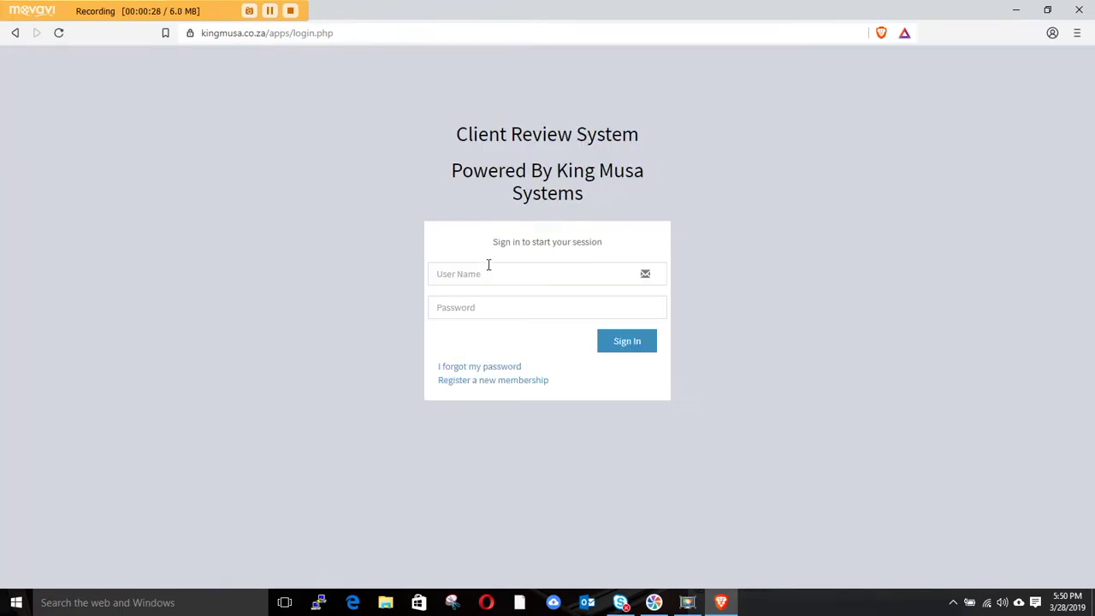
Sign in to Client Review System with the saved user name and the account password
left_click(488, 264)
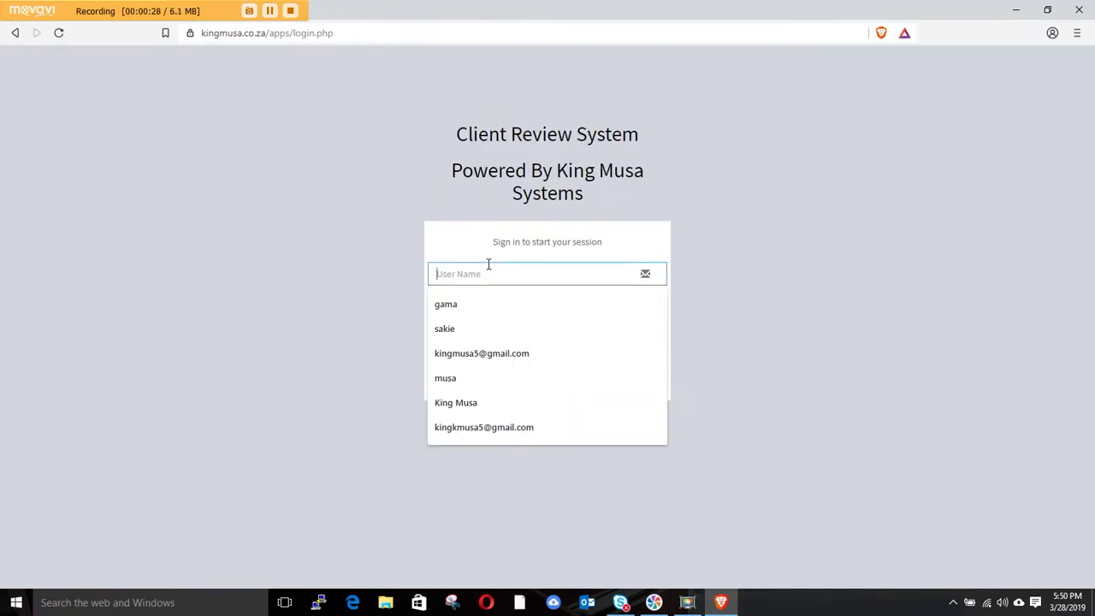
type("p")
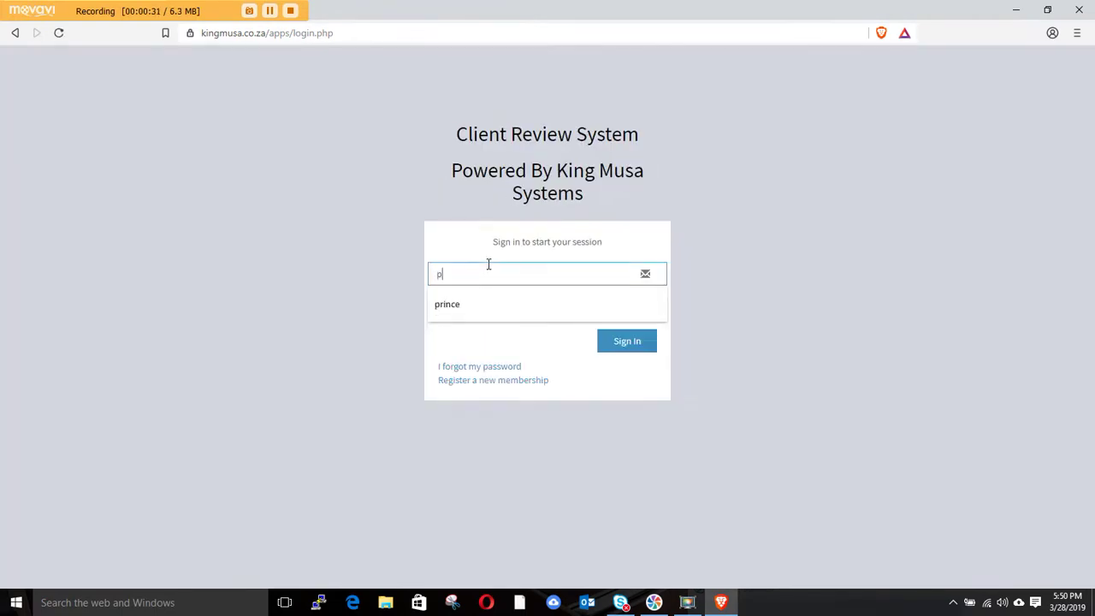
left_click(460, 306)
left_click(460, 308)
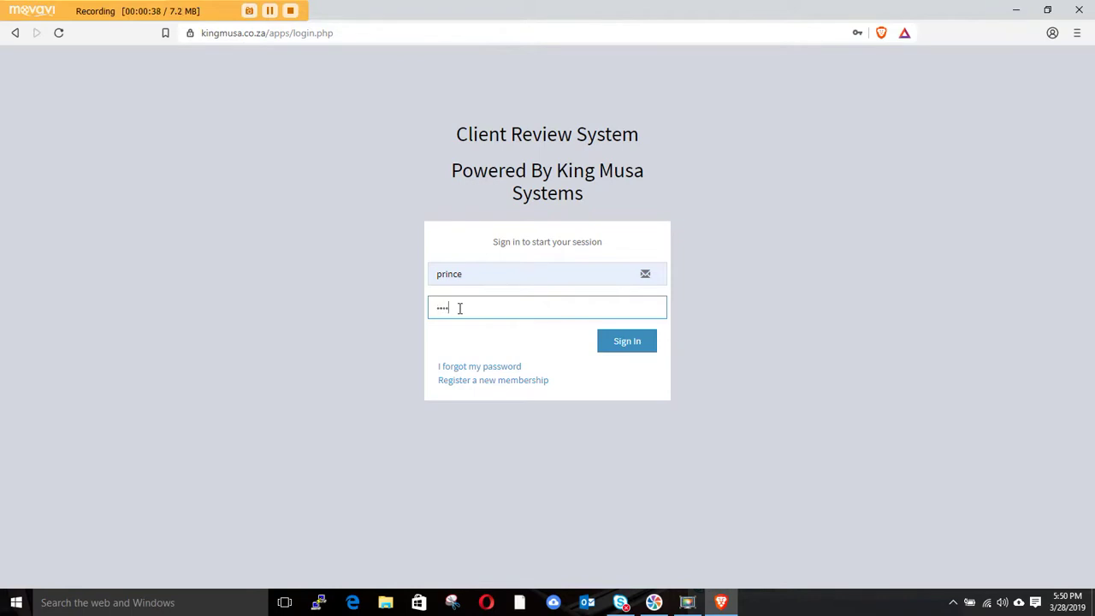
left_click(622, 341)
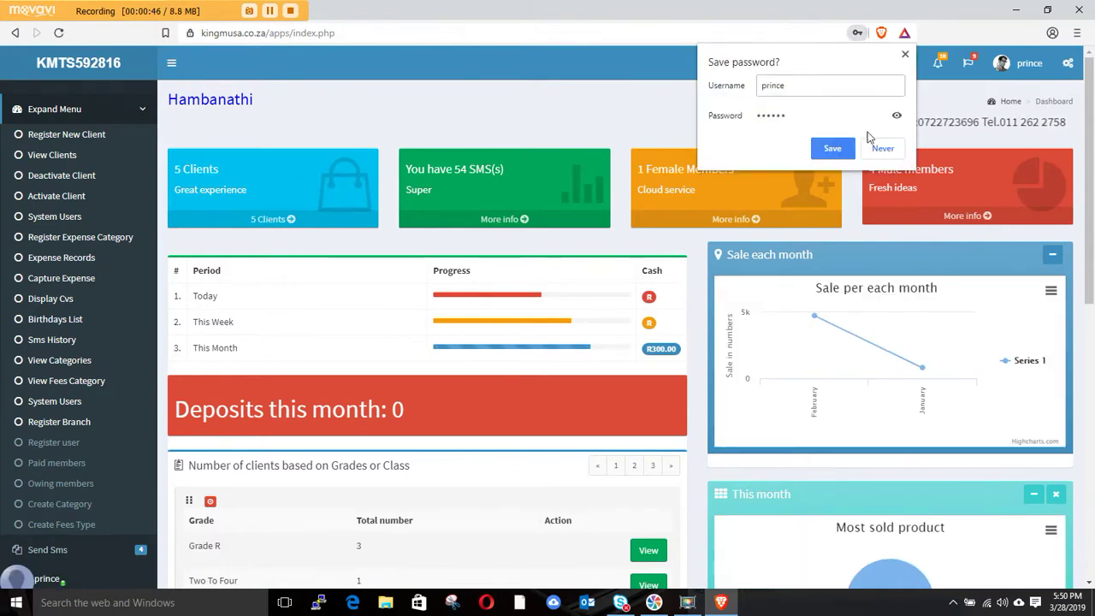
Dismiss the save-password offer and scroll through the dashboard's client, deposit and grade summaries
left_click(904, 55)
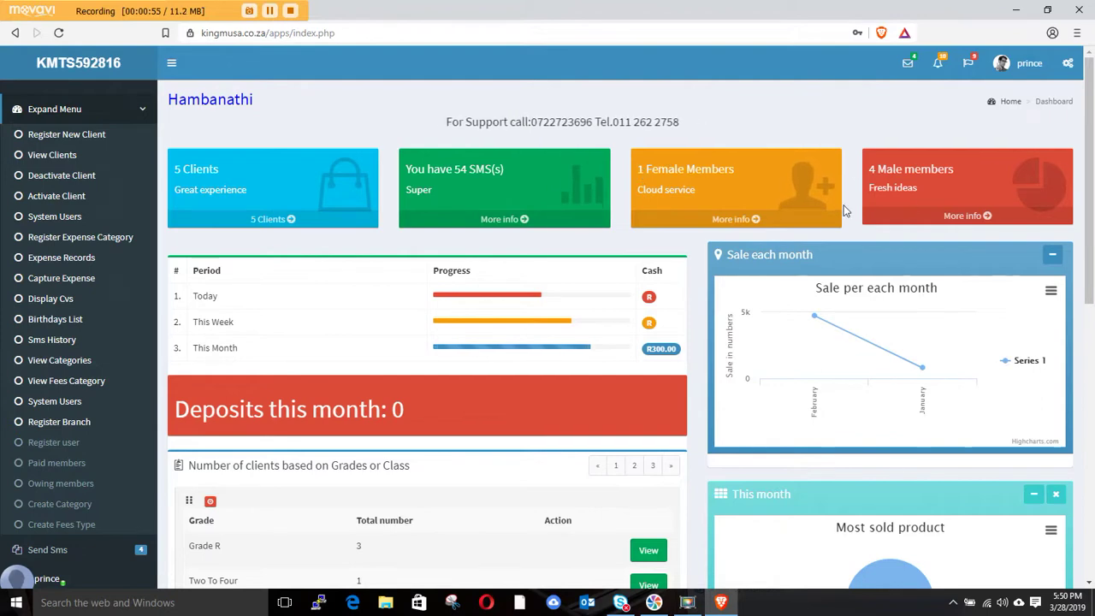
scroll(824, 248, "down", 2)
mouse_move(814, 189)
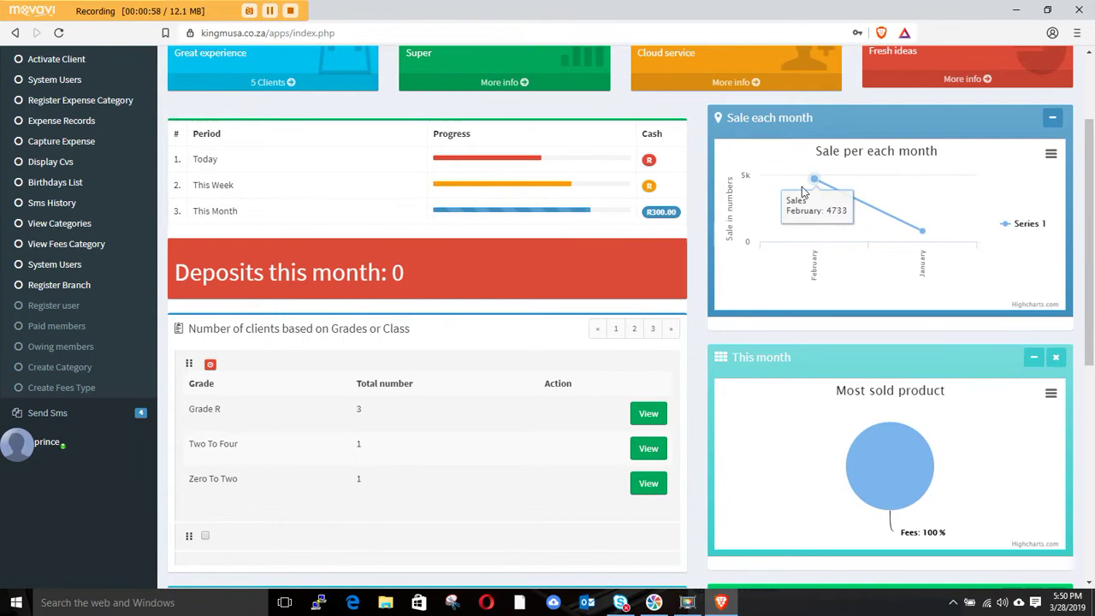
scroll(856, 344, "down", 2)
mouse_move(864, 342)
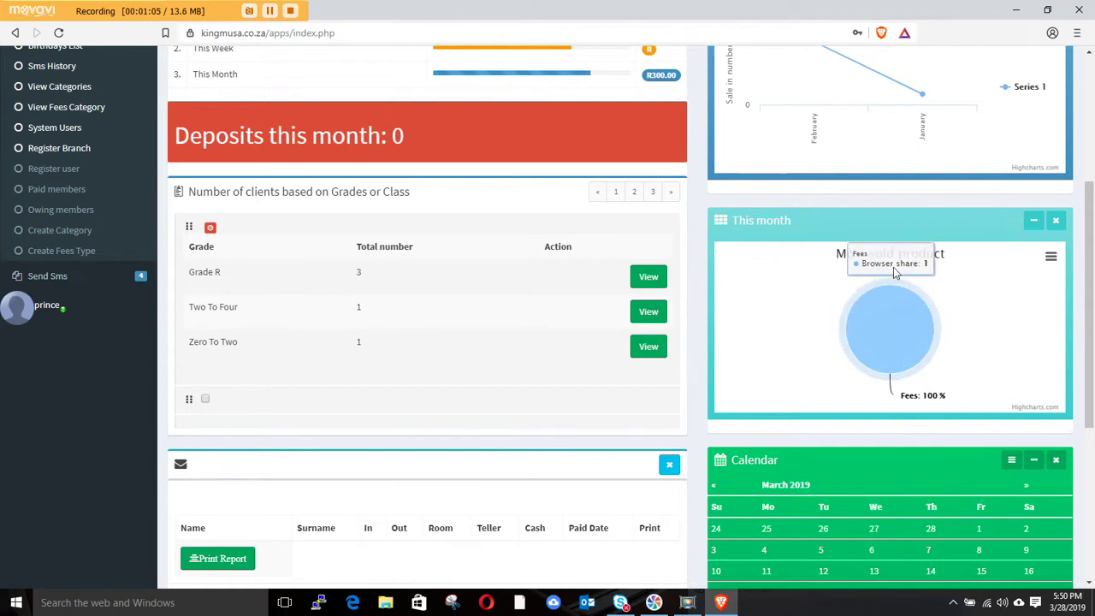
scroll(898, 330, "down", 3)
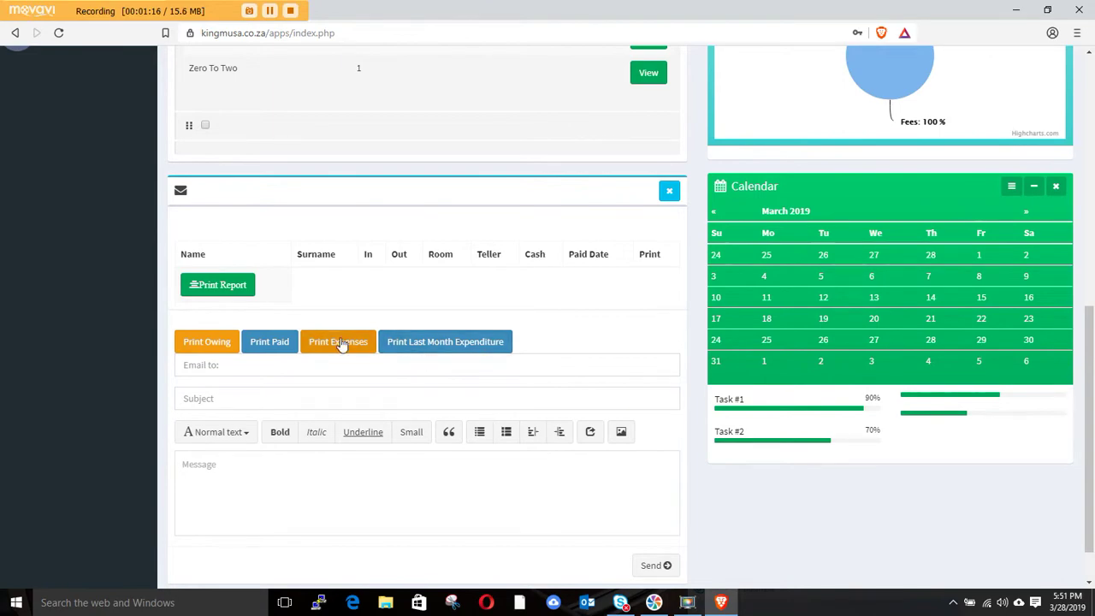
scroll(370, 340, "up", 1)
scroll(370, 338, "up", 5)
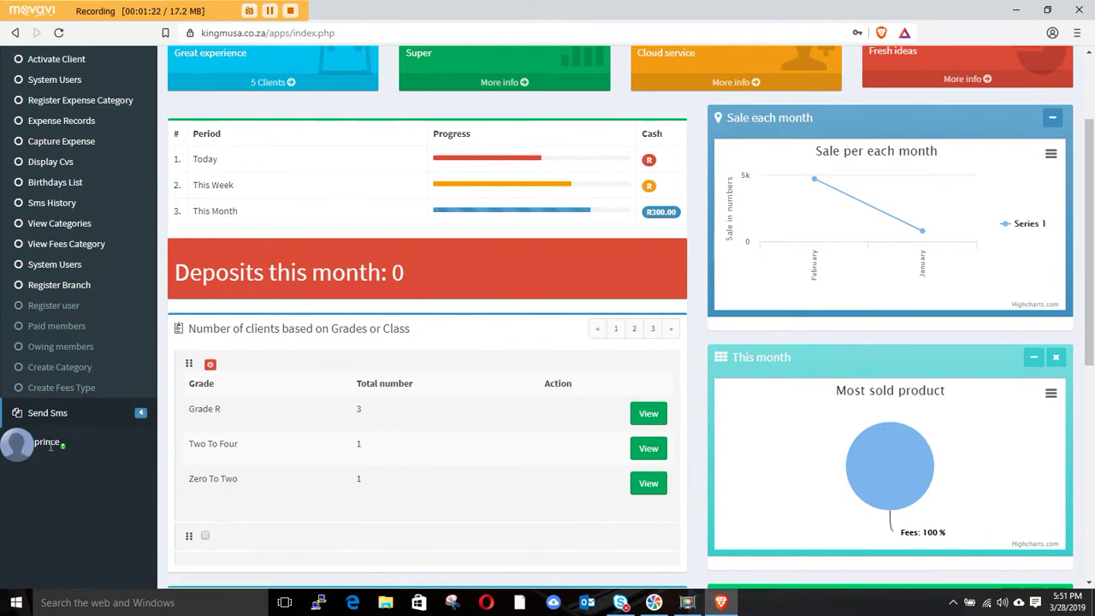
scroll(89, 426, "up", 2)
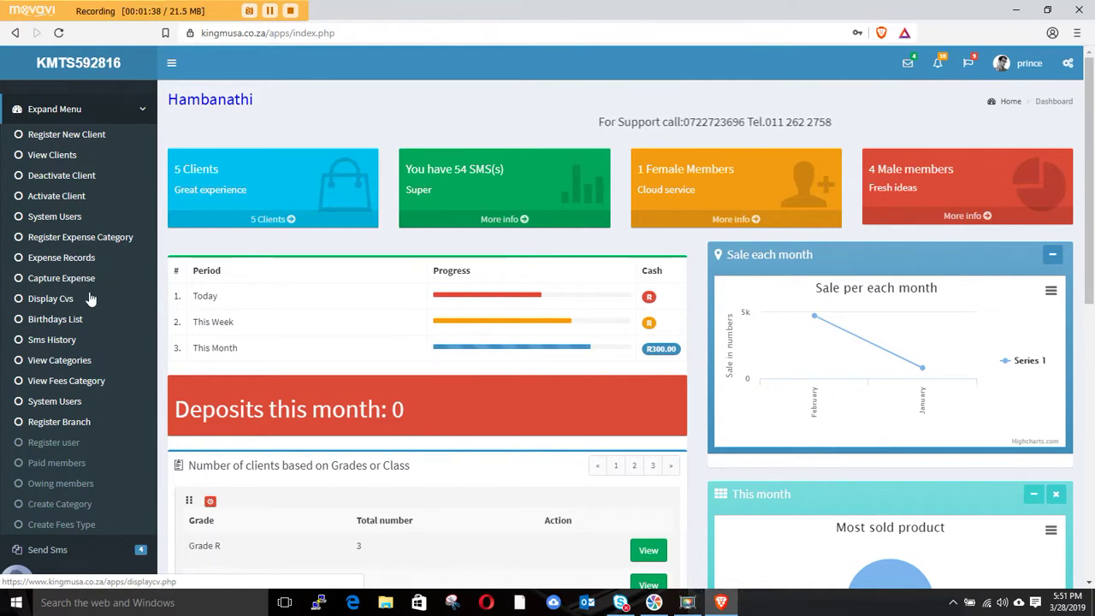
scroll(127, 326, "down", 4)
scroll(126, 326, "up", 2)
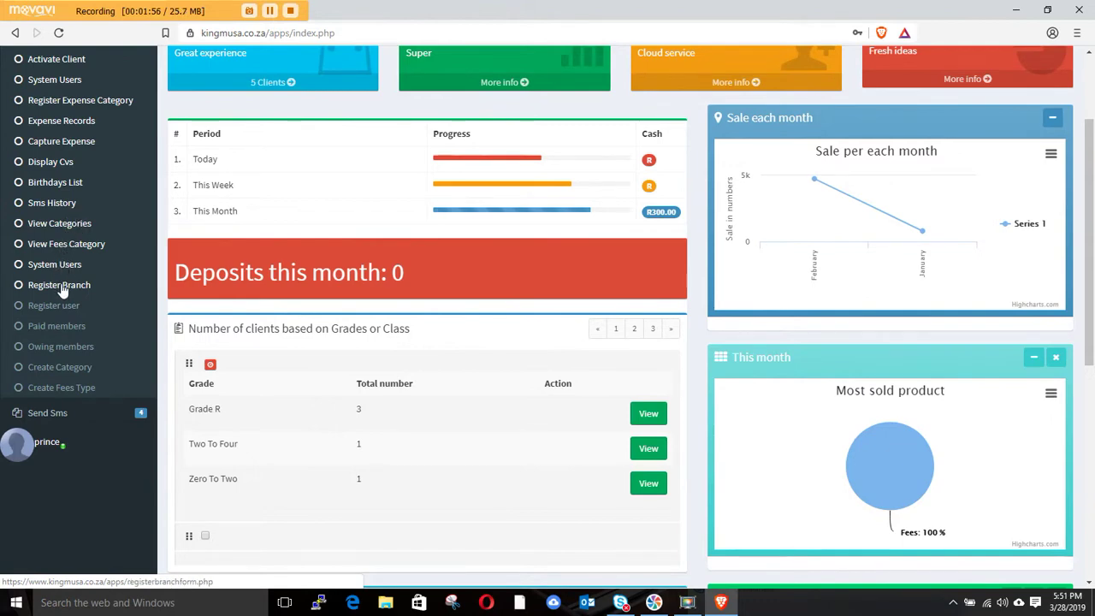
Register the category 'Premium' in the new-category form, then go back to the dashboard
left_click(86, 369)
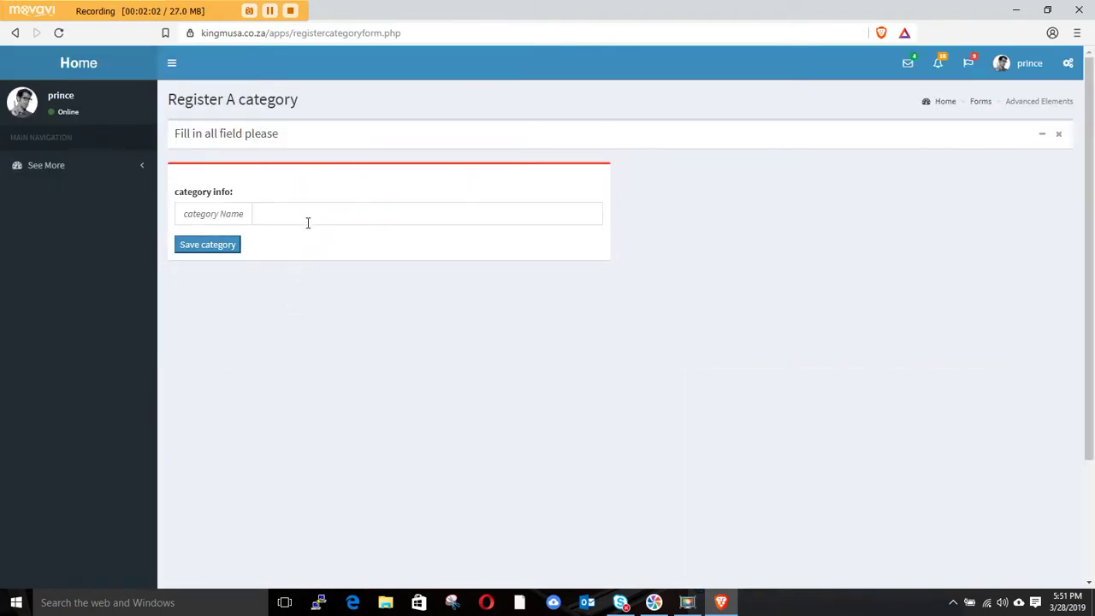
left_click(303, 215)
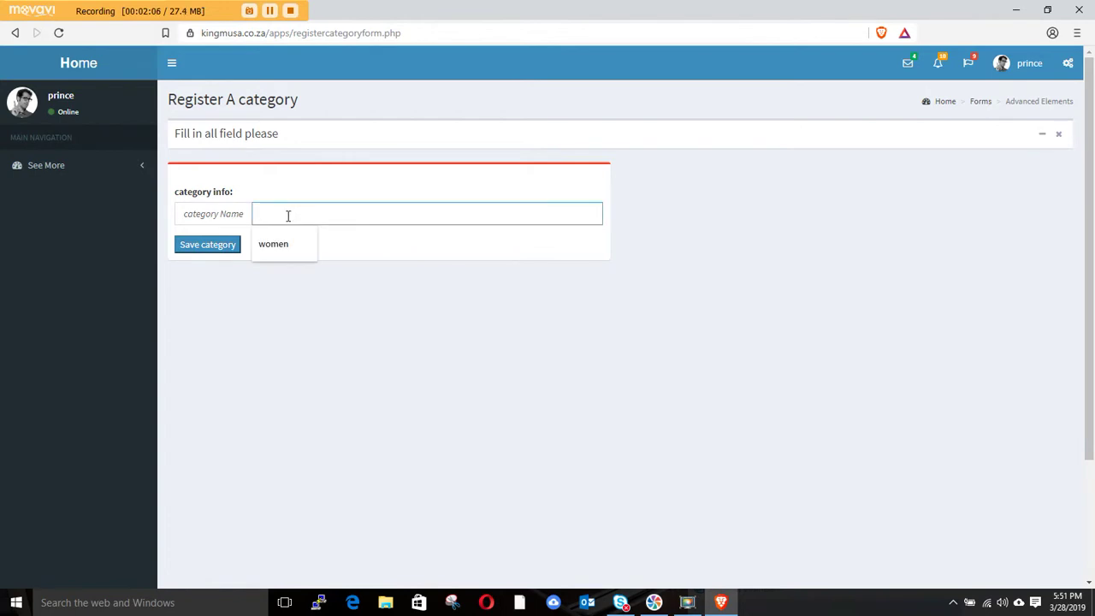
type("Premium")
left_click(205, 247)
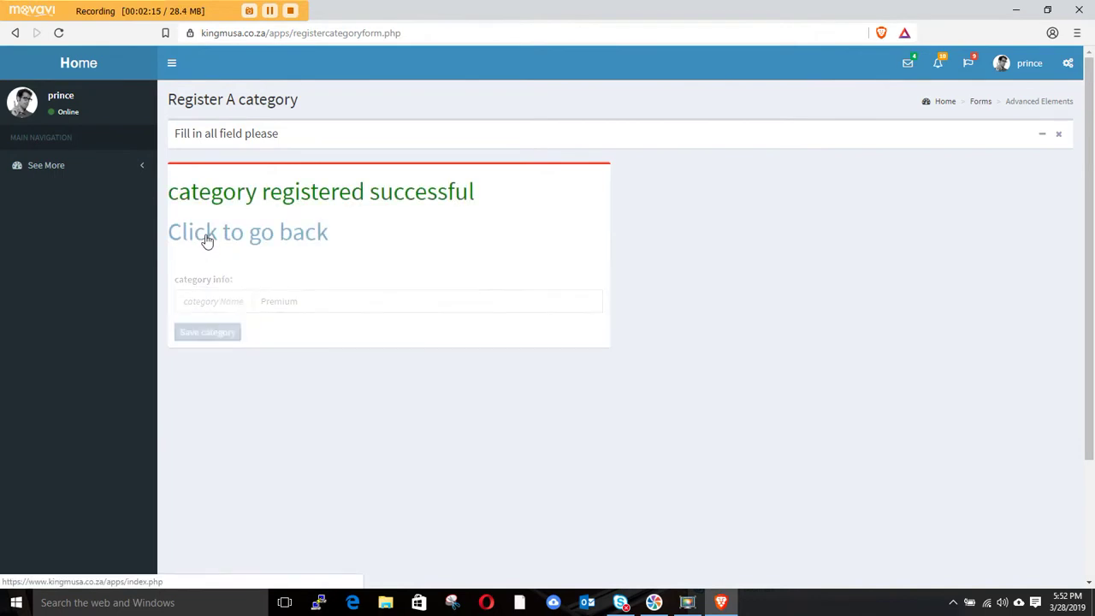
left_click(228, 231)
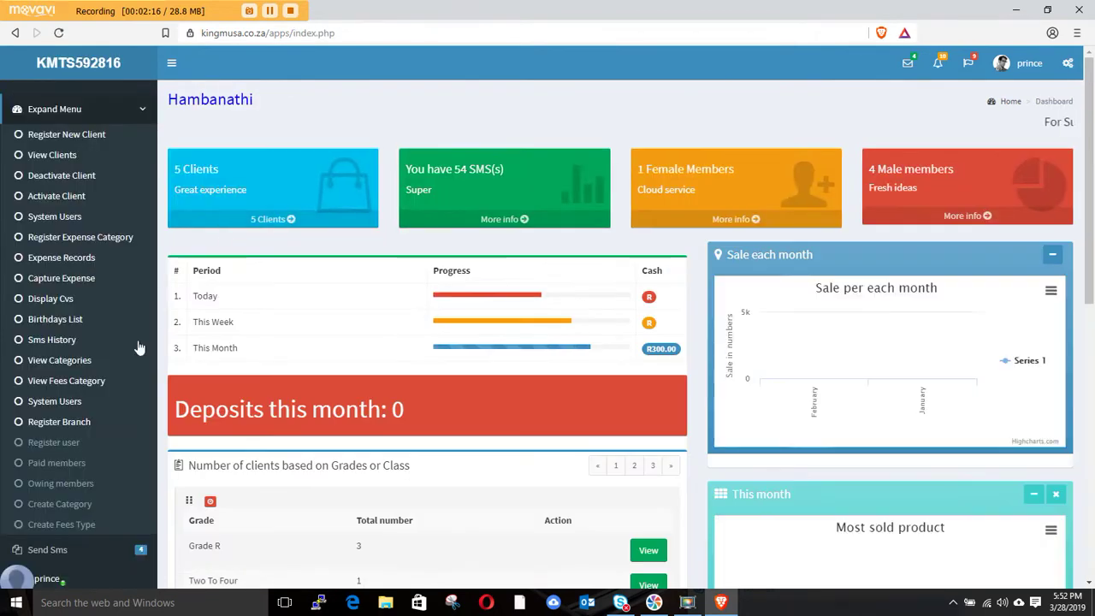
Delete the Grade R, Two To Four and Zero To Two categories from the category list
left_click(60, 363)
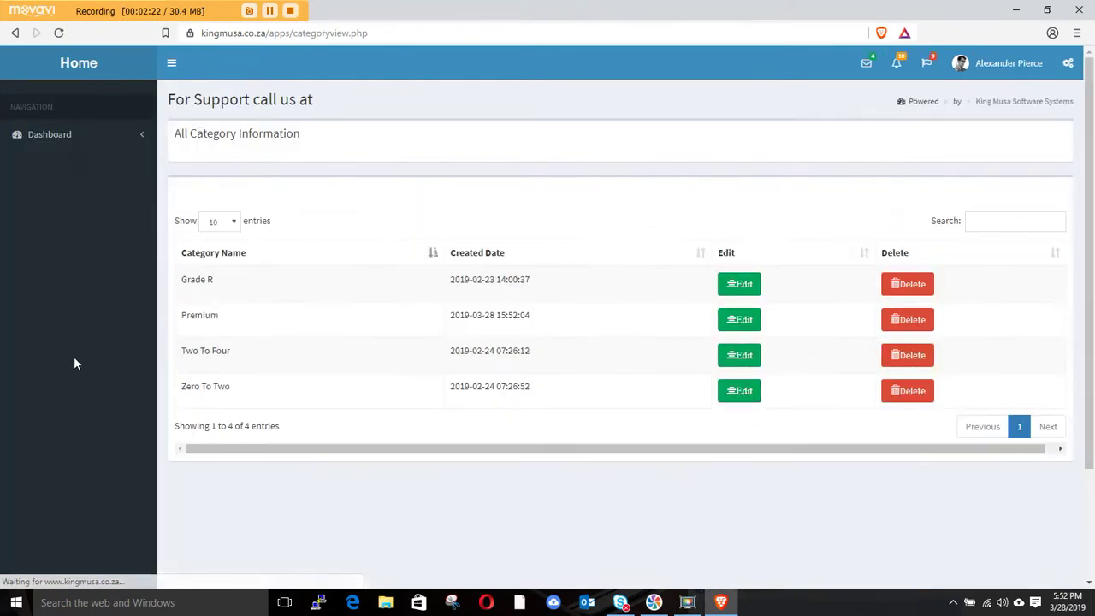
scroll(200, 368, "down", 3)
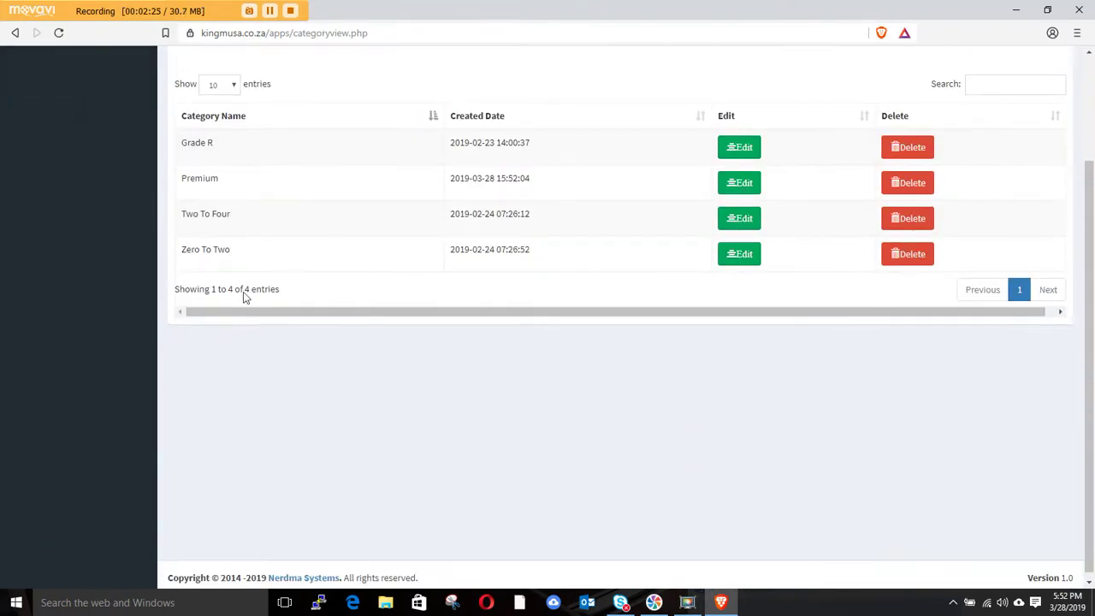
left_click(916, 147)
left_click(613, 108)
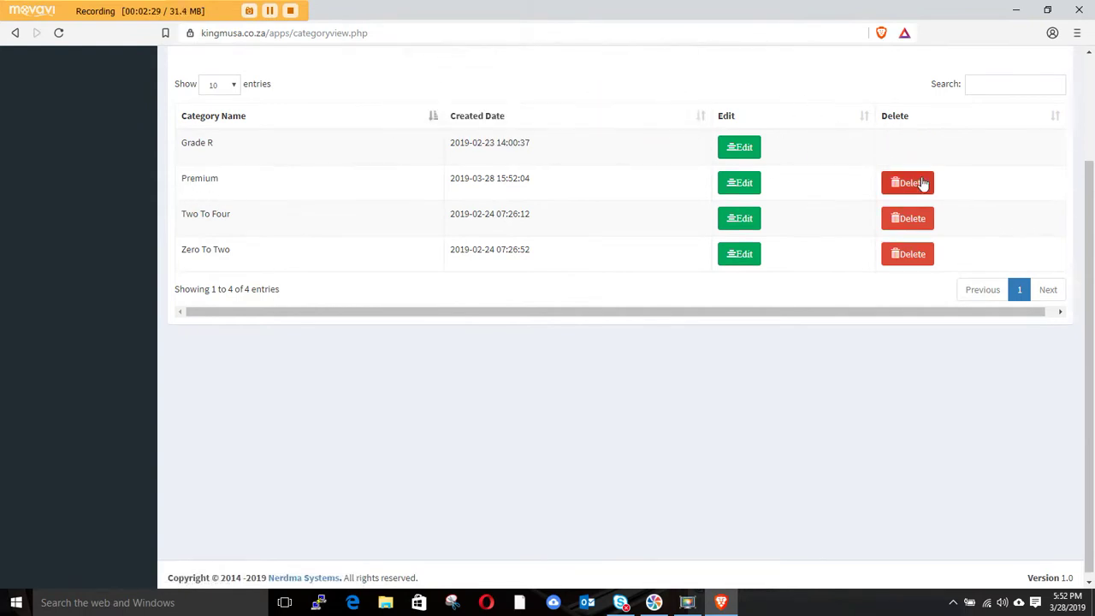
left_click(906, 220)
left_click(599, 115)
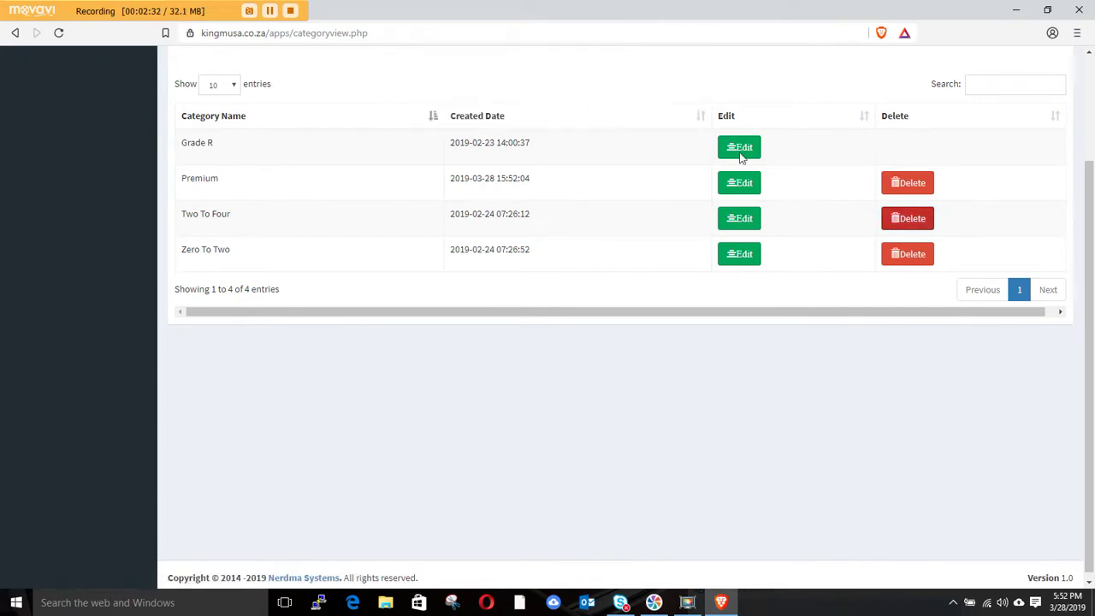
left_click(905, 255)
left_click(610, 115)
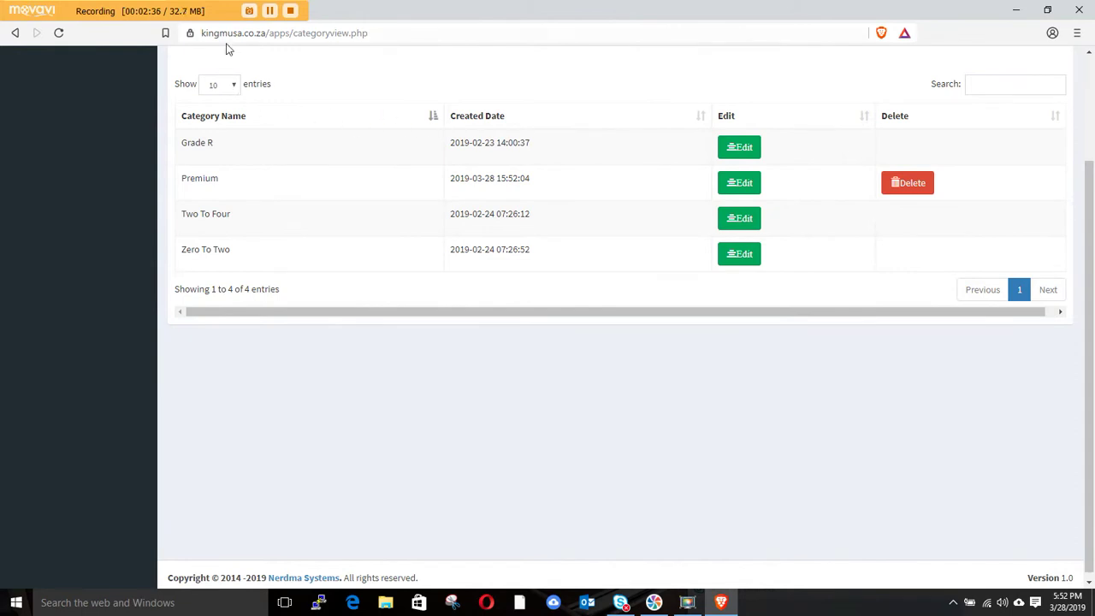
Reload the category list to confirm only Premium remains, then return home
left_click(252, 33)
key("Return")
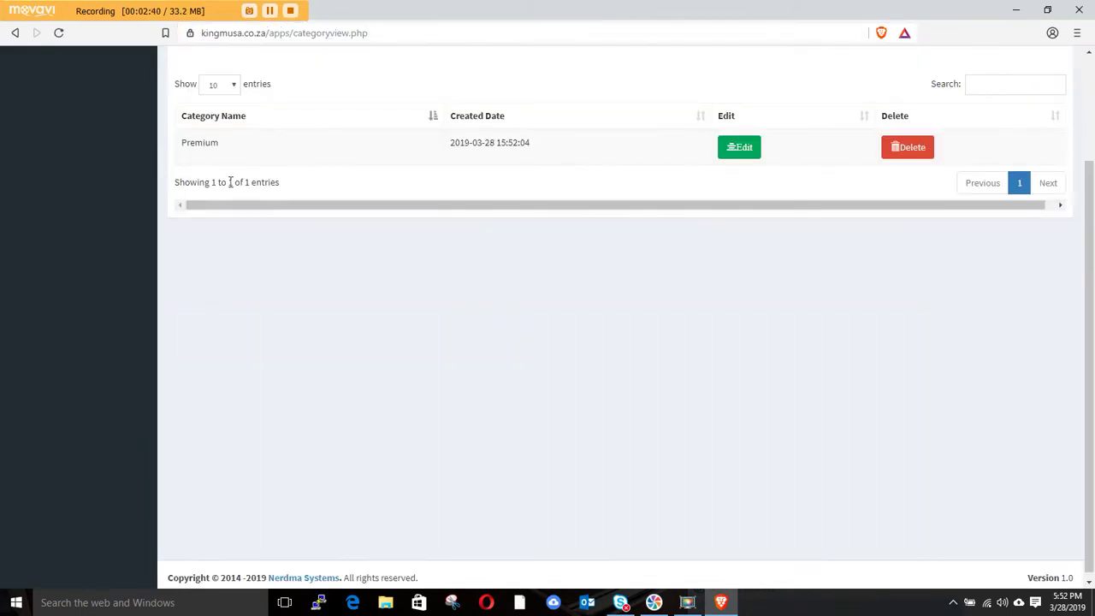
left_click(97, 71)
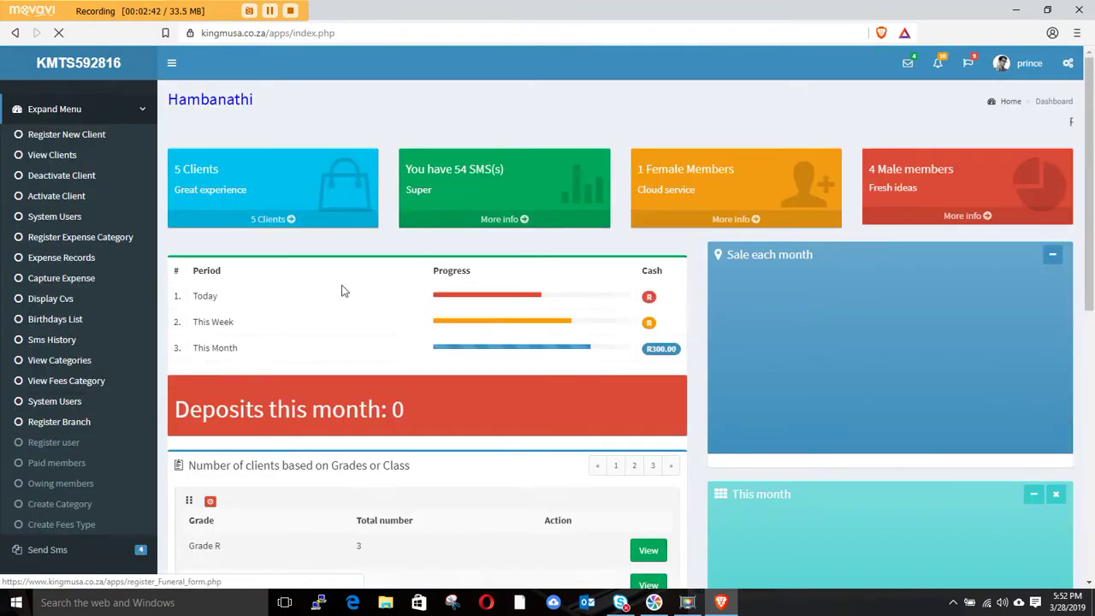
Open the fees category list showing Books, Fees, Swimming, Trip and Uniform
scroll(394, 333, "down", 5)
scroll(394, 334, "up", 4)
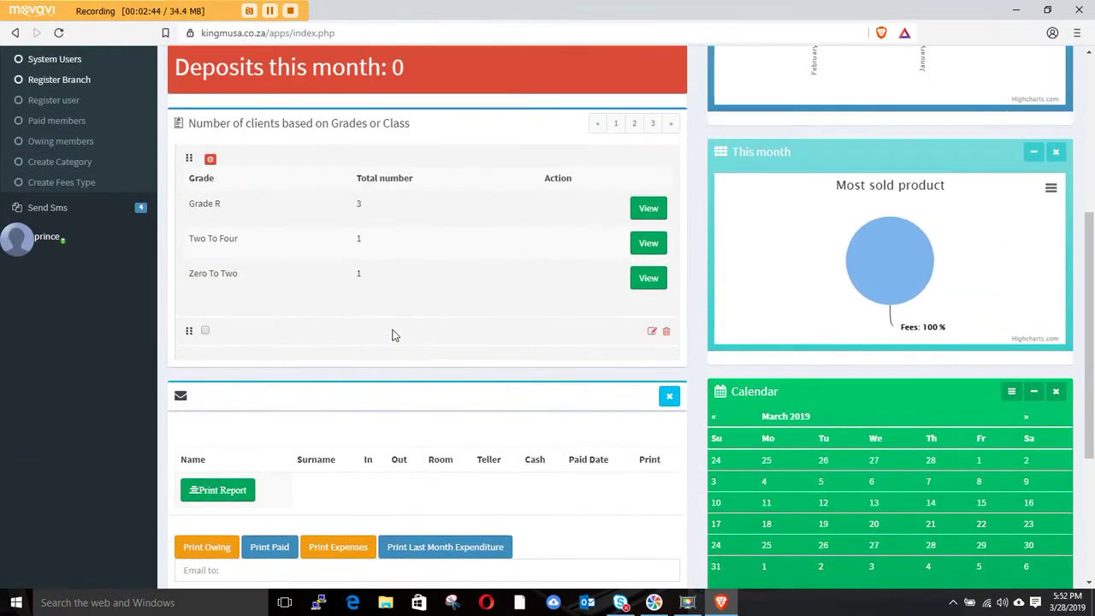
scroll(391, 328, "up", 2)
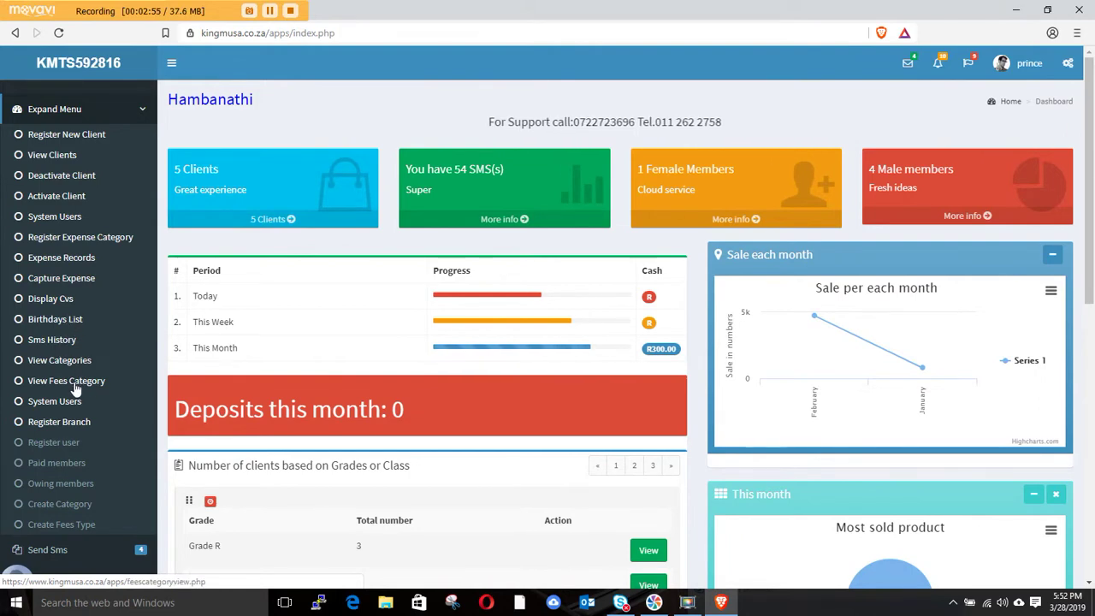
left_click(85, 381)
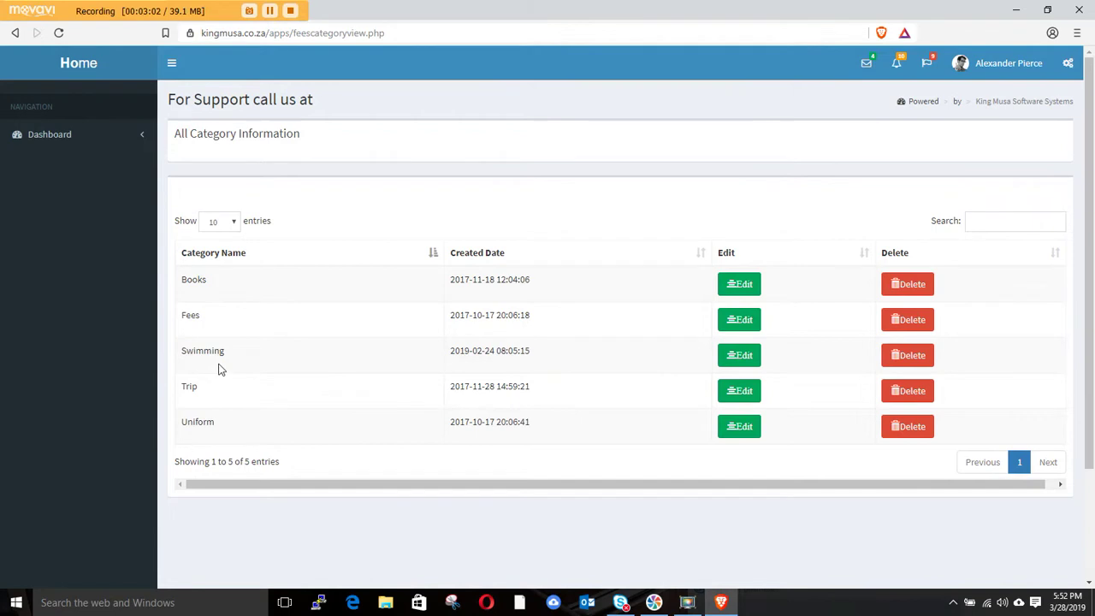
Create and save the fees type 'Monthly sub', then go back to the dashboard
left_click(86, 66)
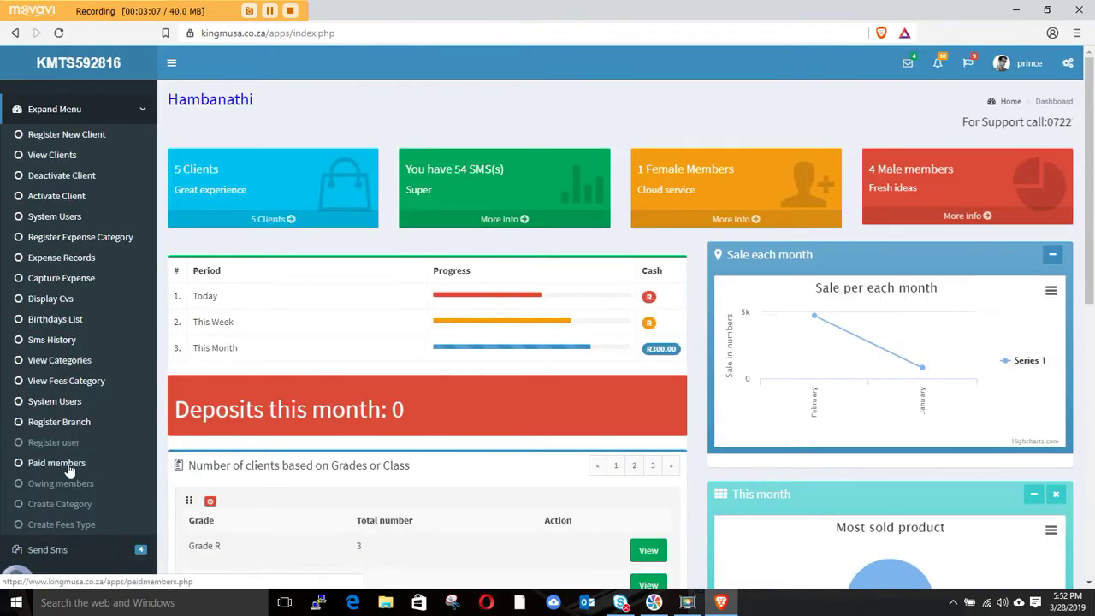
left_click(80, 523)
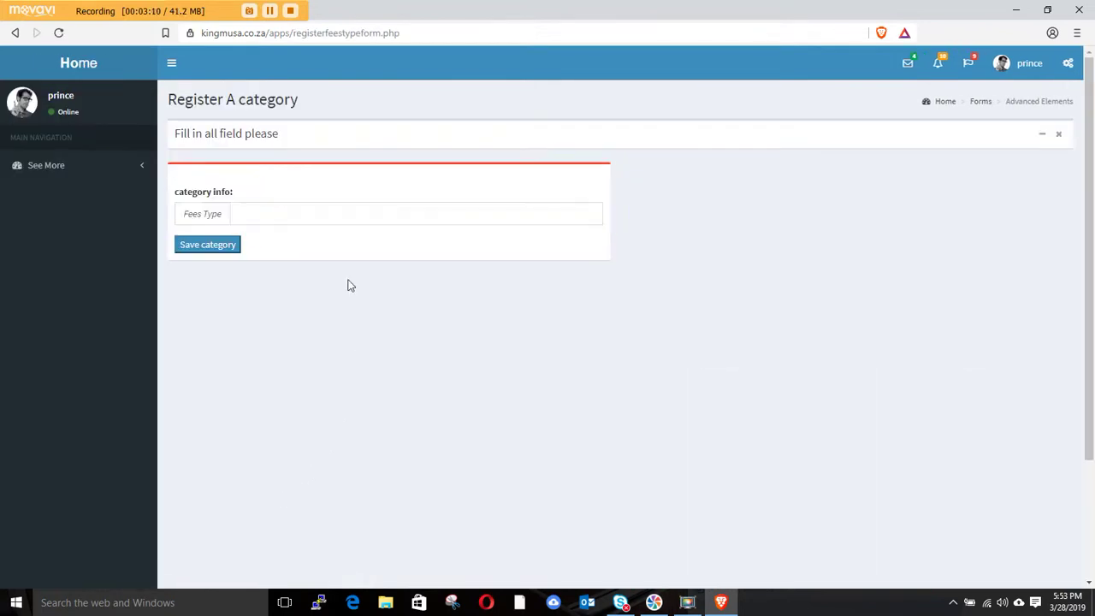
left_click(299, 219)
type("Monthly sub")
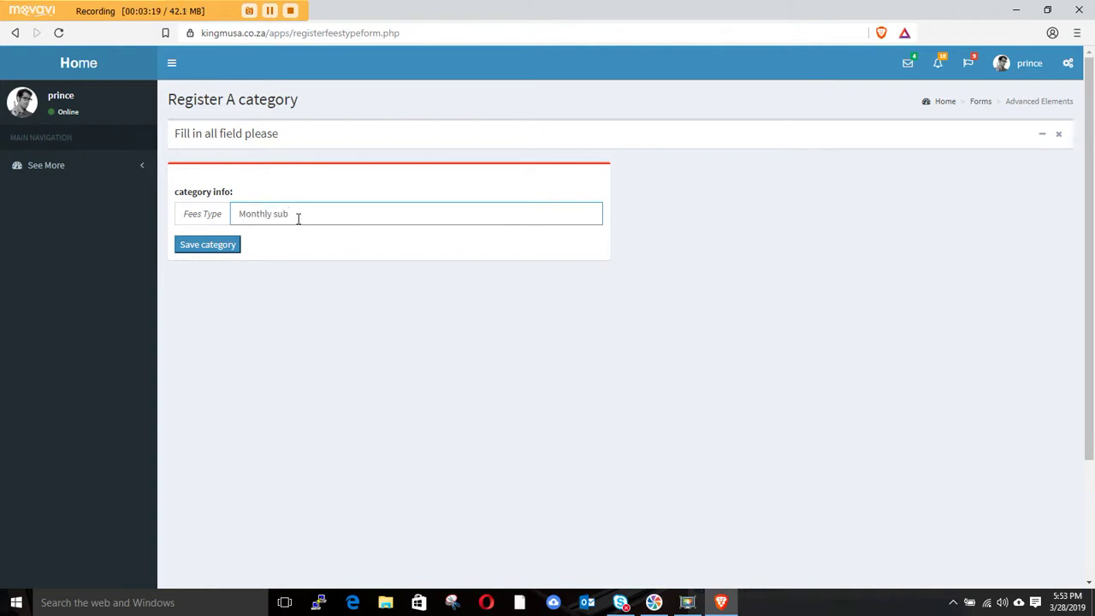
left_click(226, 246)
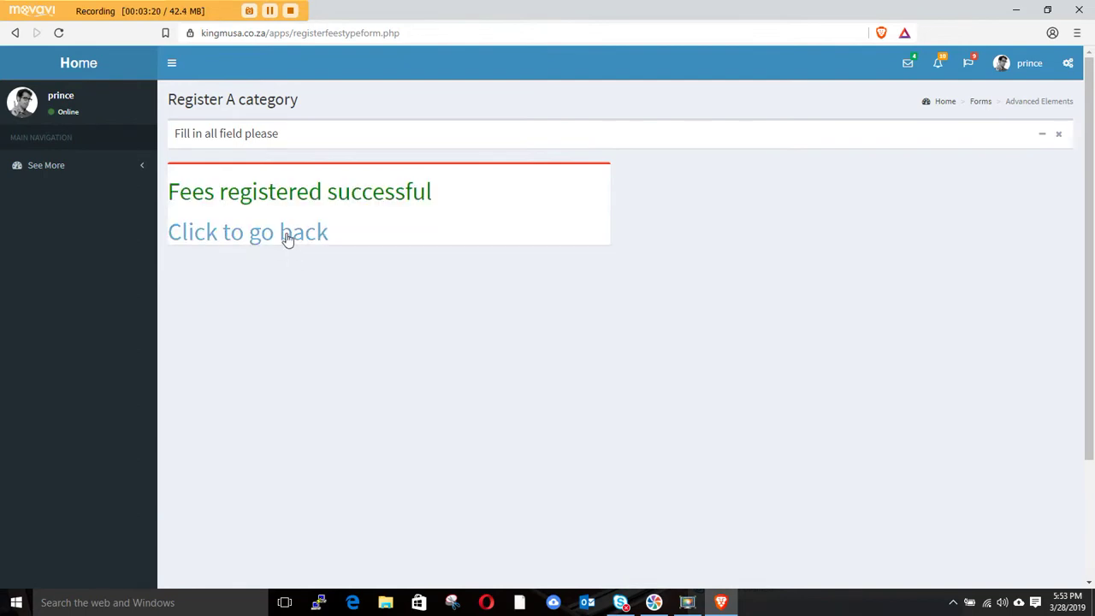
left_click(285, 237)
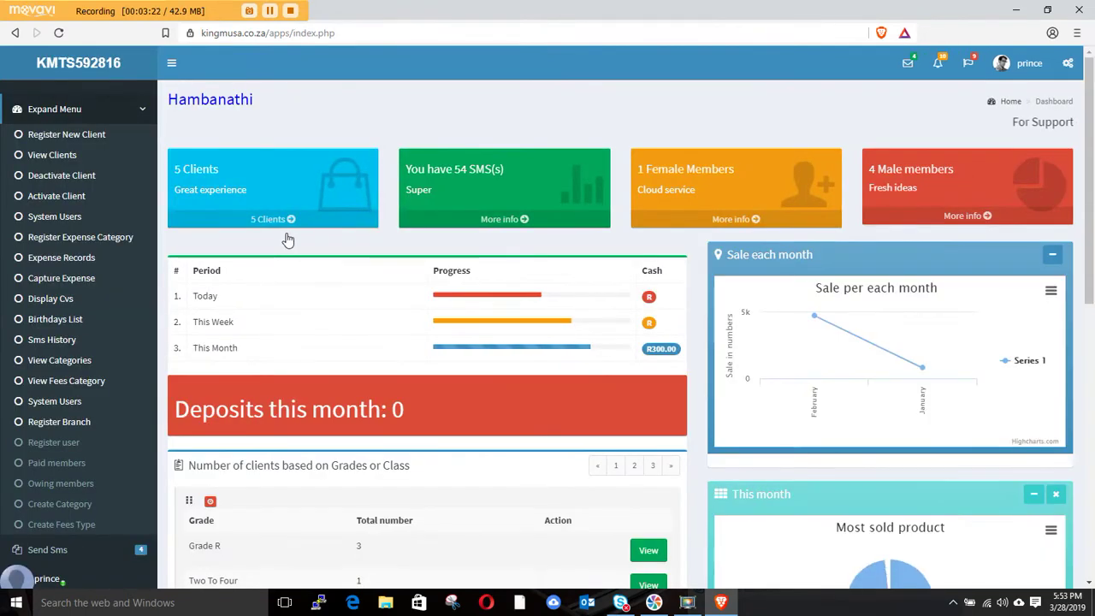
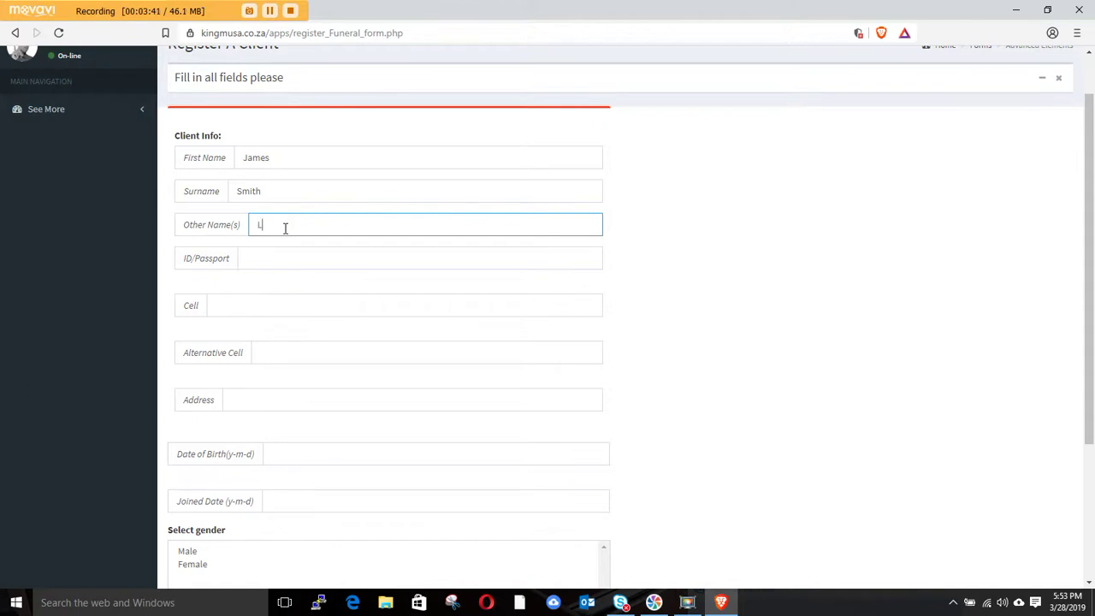
Enter the client's ID/Passport number, cell number and alternative cell number in their fields
left_click(262, 261)
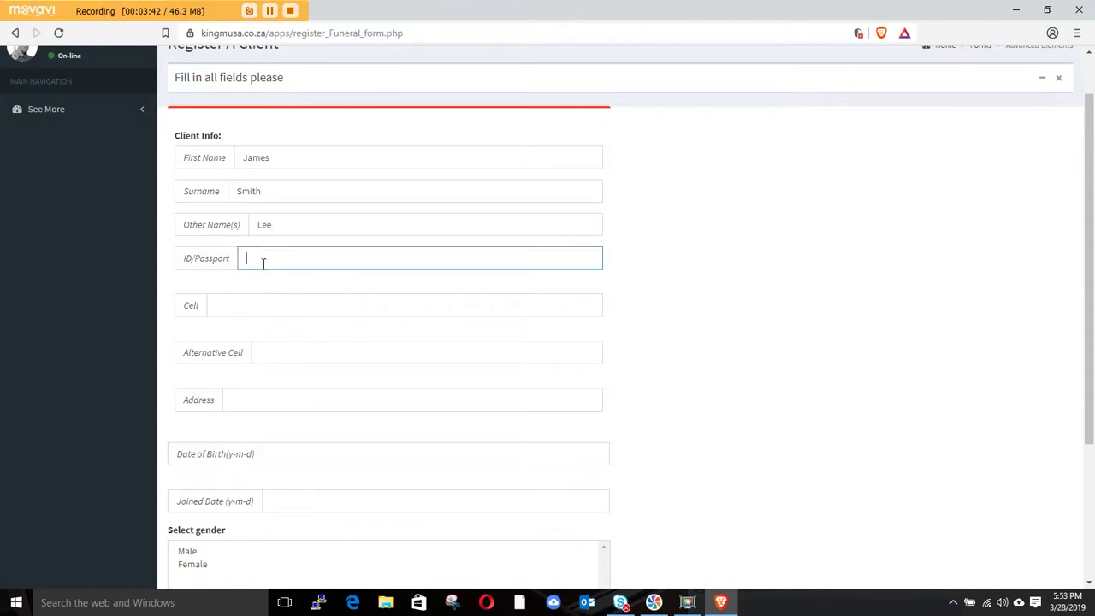
left_click(306, 296)
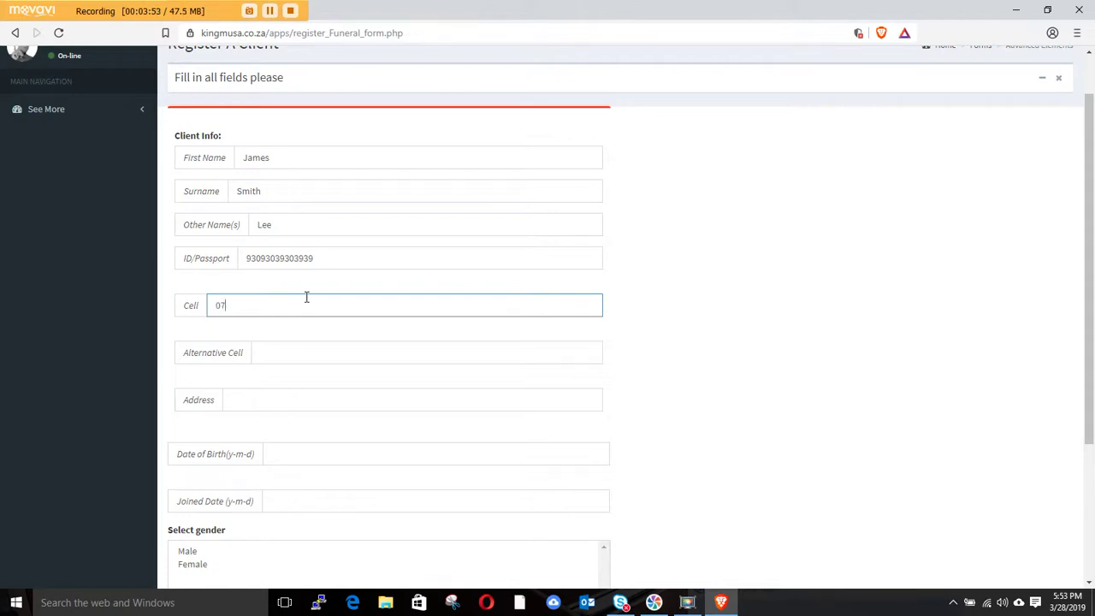
left_click(304, 355)
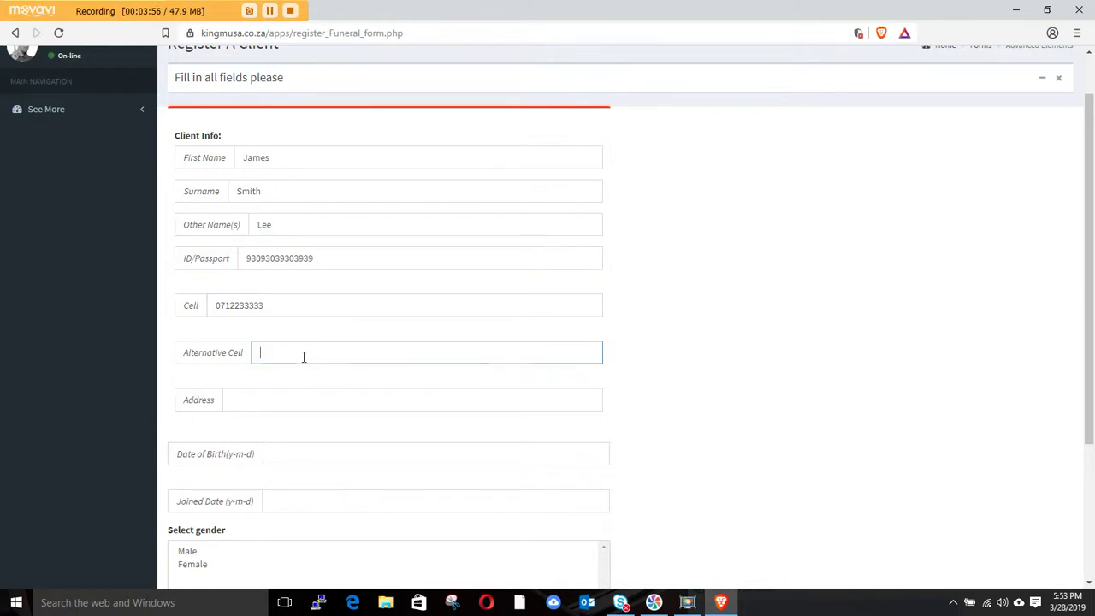
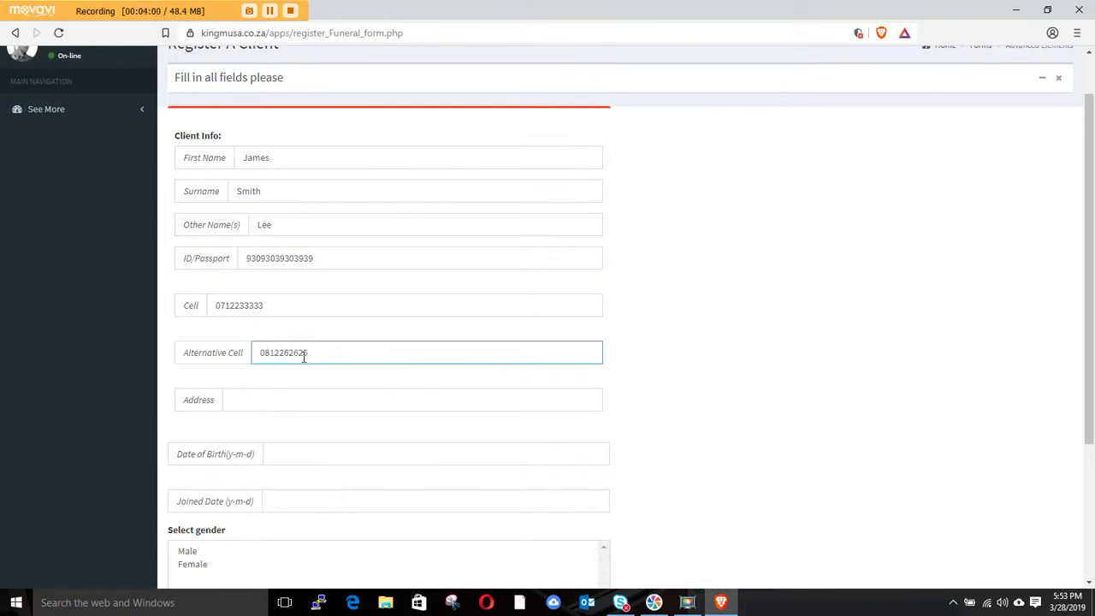
scroll(304, 358, "down", 1)
left_click(291, 329)
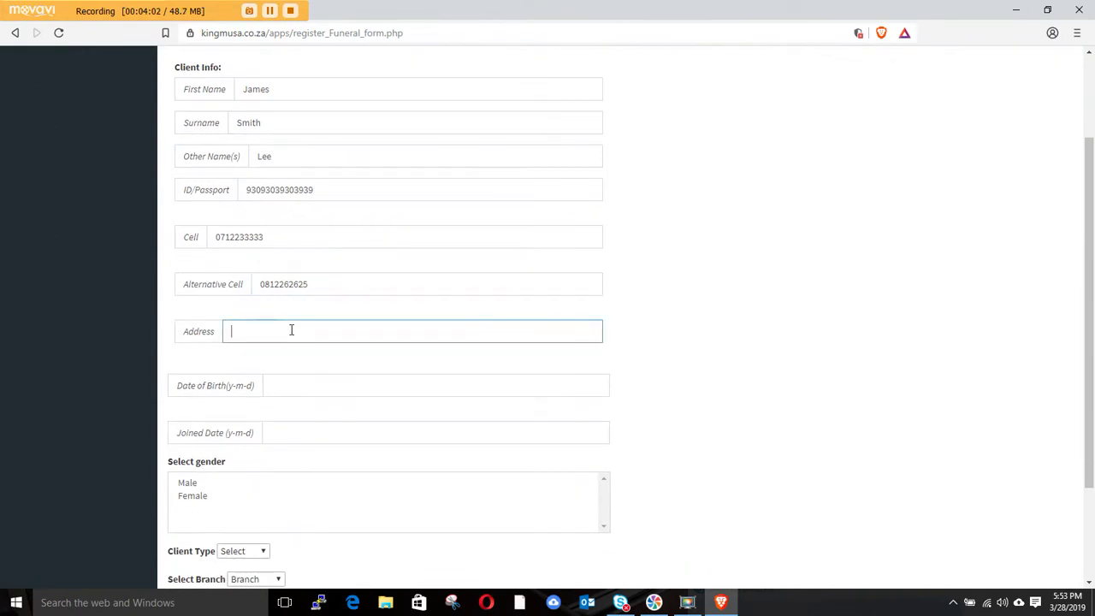
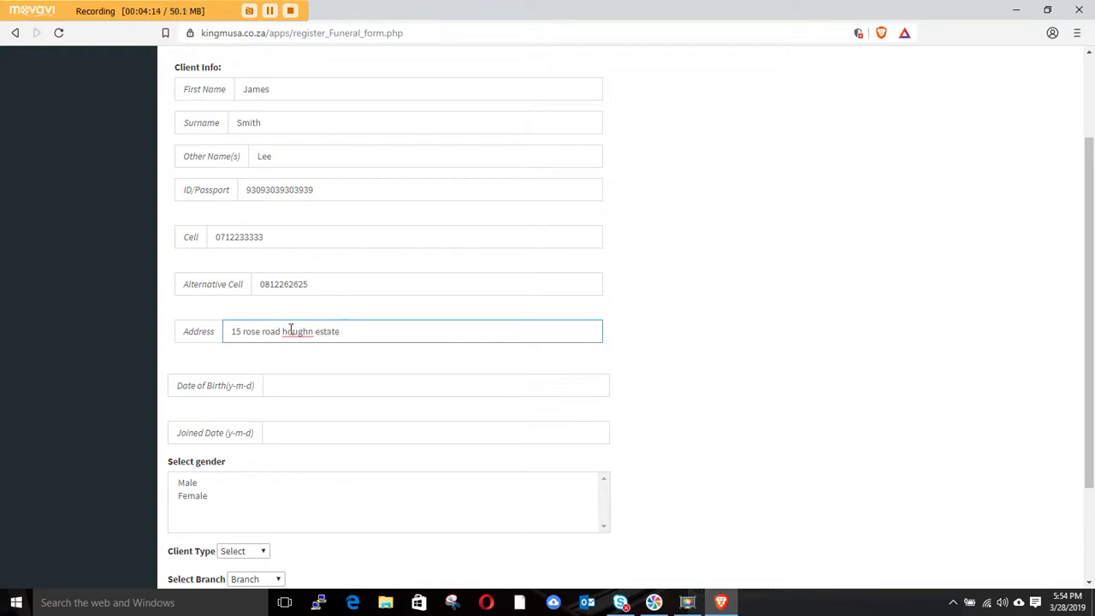
Enter the client's street address, fix its misspelt suburb, and set birth date 1993-03-01
right_click(290, 330)
left_click(312, 340)
left_click(308, 384)
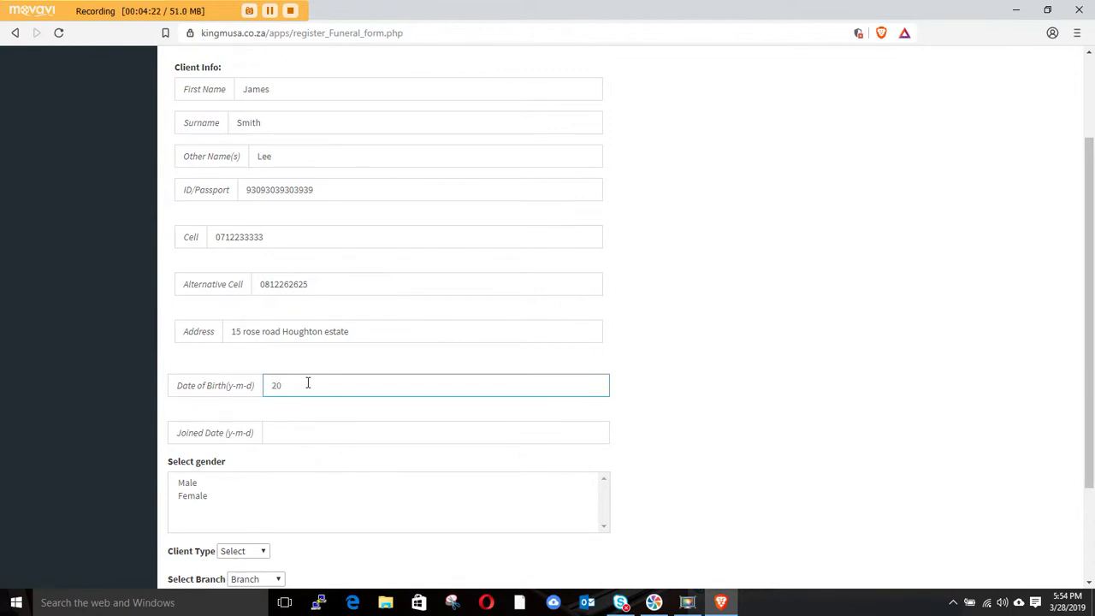
type("20")
key("BackSpace")
key("BackSpace")
type("1")
type("993-03-01")
scroll(306, 383, "down", 2)
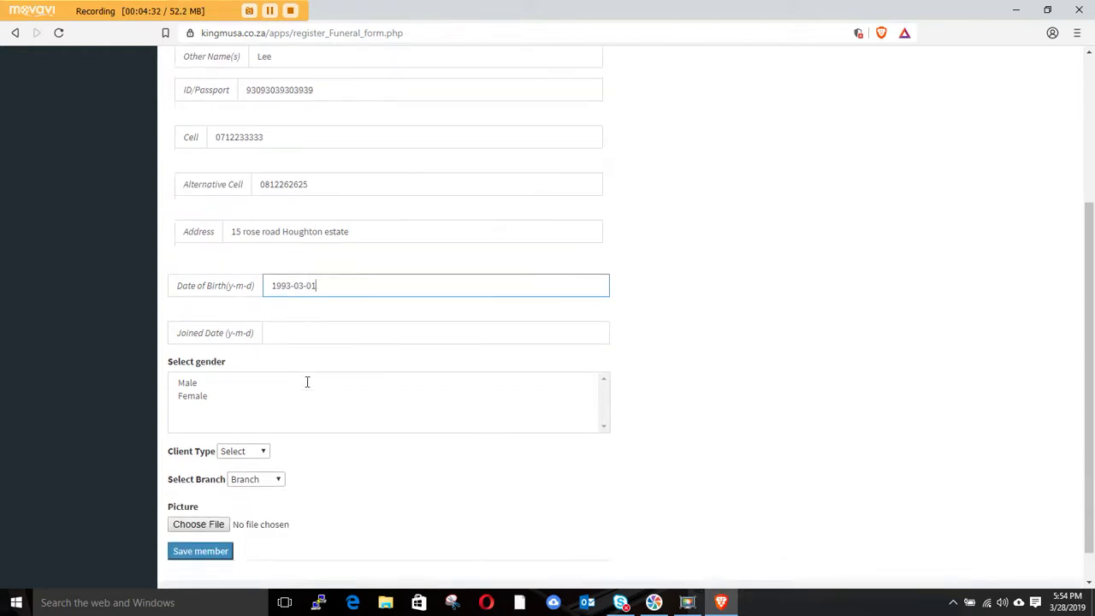
Copy the birth date into Joined Date and change its year to a 201x year
left_click(289, 292)
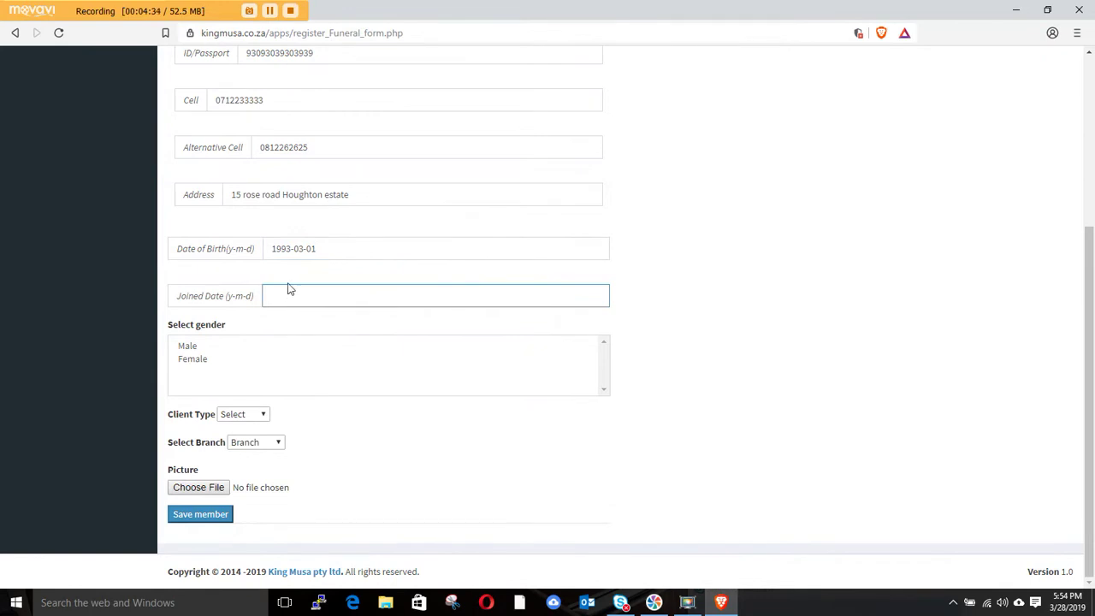
left_click_drag(318, 250, 267, 250)
right_click(290, 248)
left_click(295, 271)
left_click(325, 291)
right_click(324, 292)
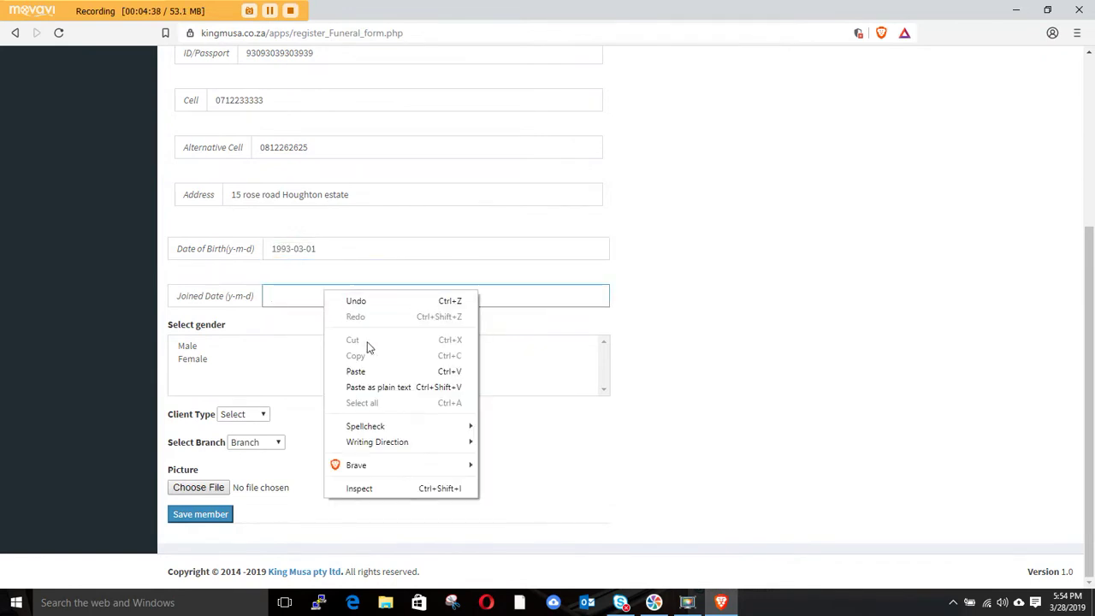
left_click(373, 372)
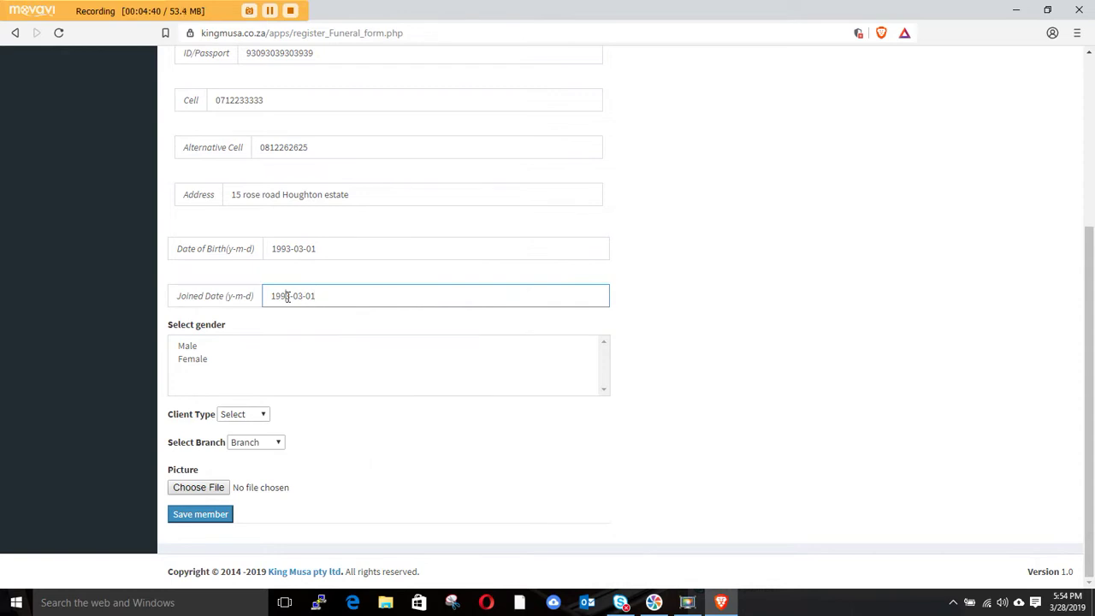
left_click(288, 297)
key("BackSpace")
key("BackSpace")
key("BackSpace")
type("201")
Choose Male gender, Premium client type and MD PLANT branch, then save the client
left_click(187, 345)
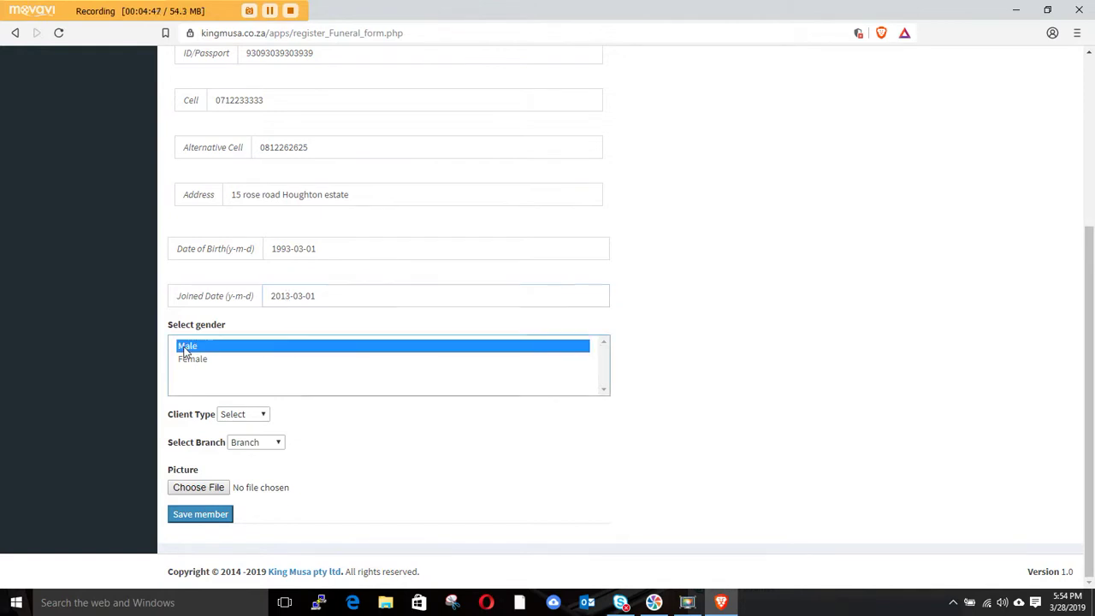
left_click(261, 415)
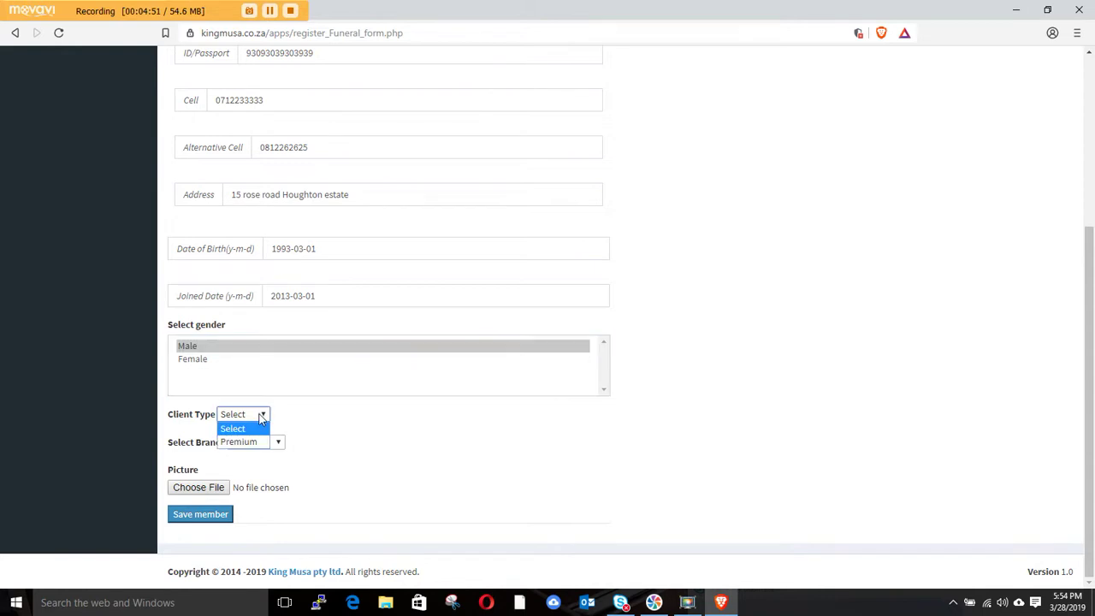
left_click(258, 443)
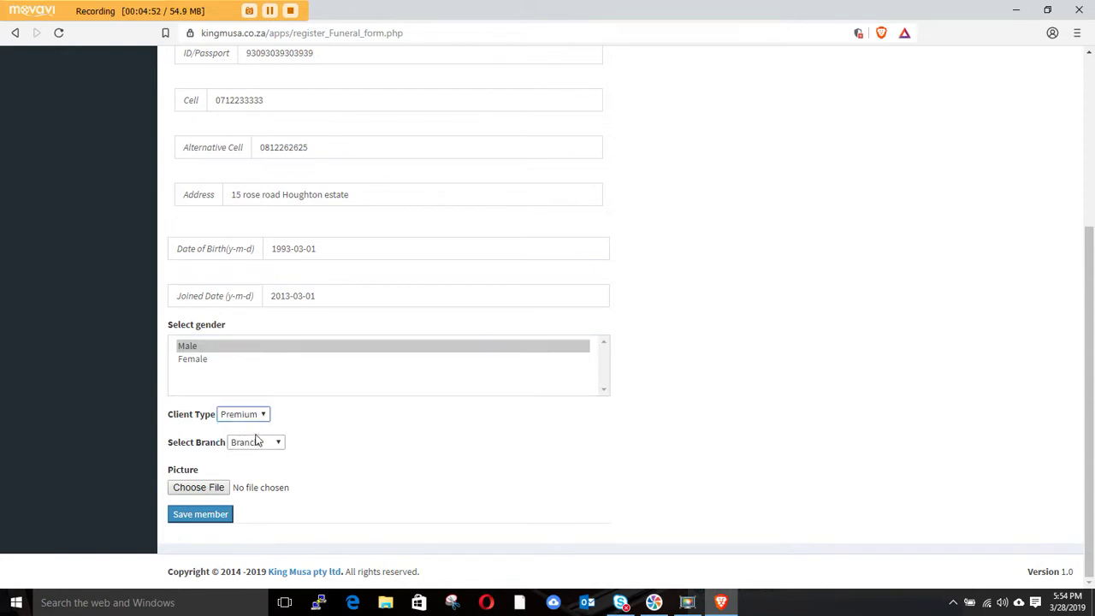
left_click(273, 445)
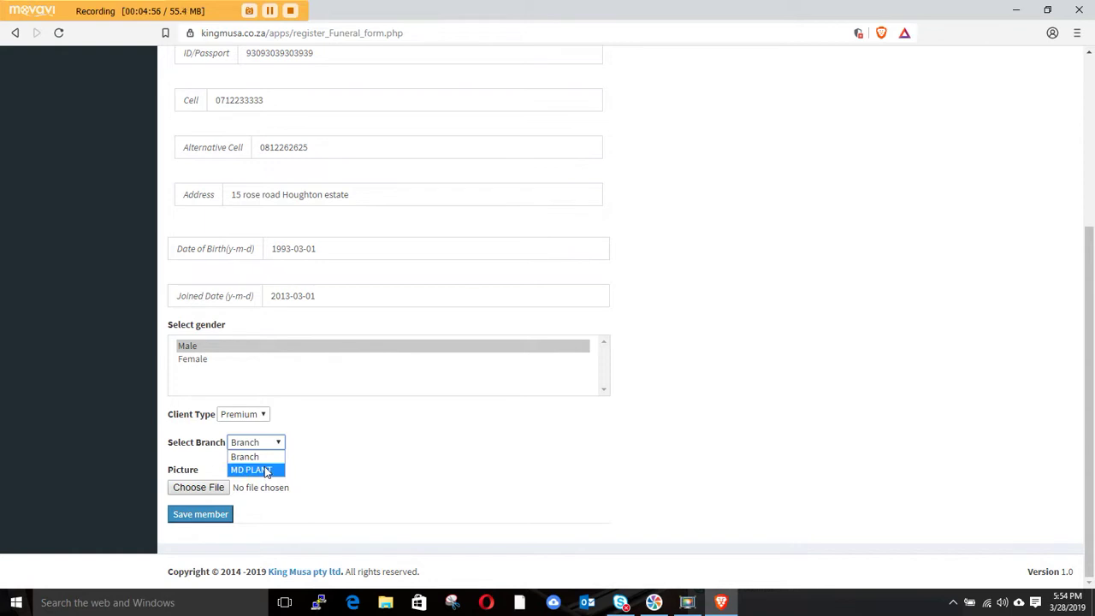
left_click(267, 472)
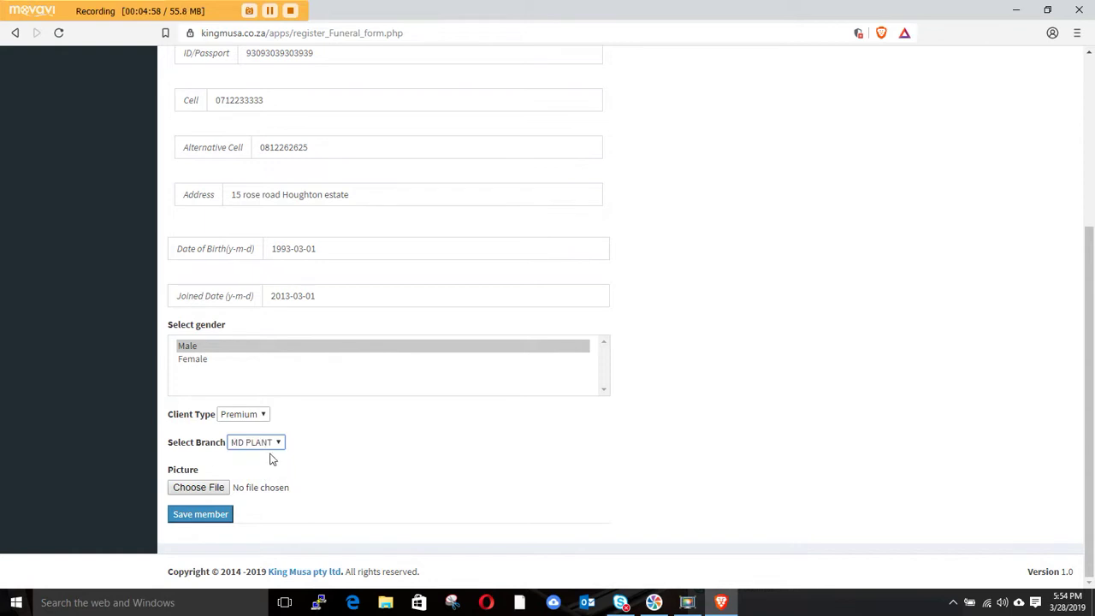
left_click(213, 513)
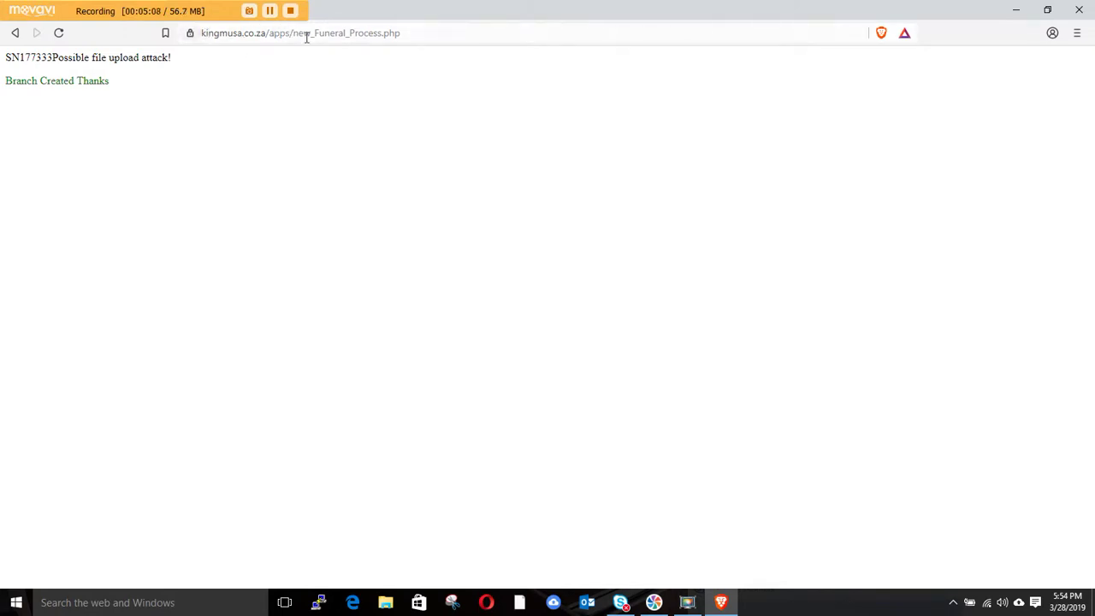
Turn off Brave Shields for the site, confirm the form resubmission, and return to the dashboard
left_click(882, 35)
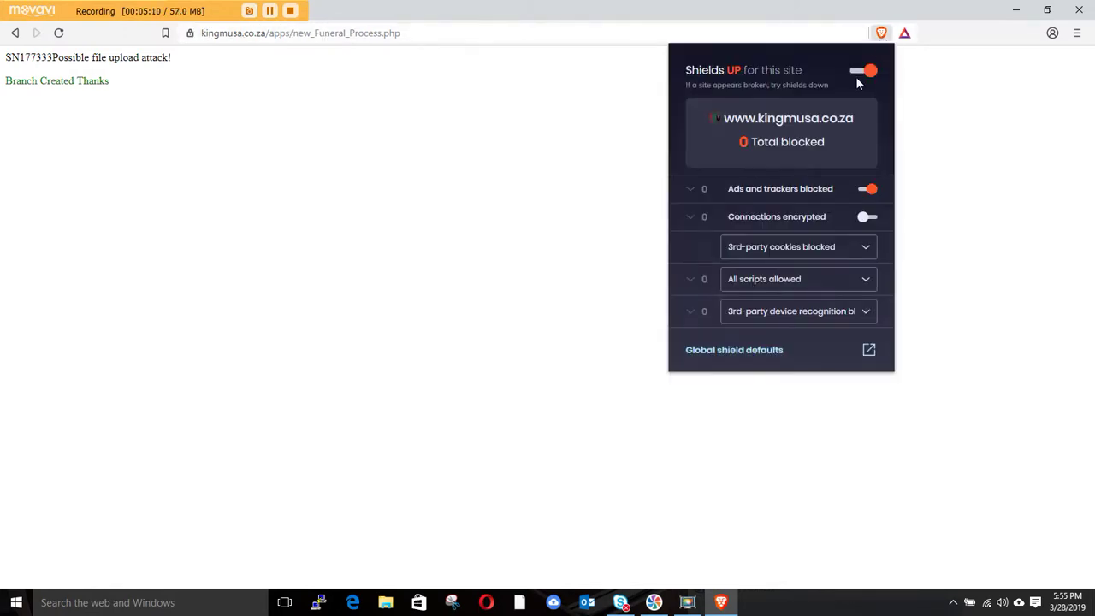
left_click(853, 71)
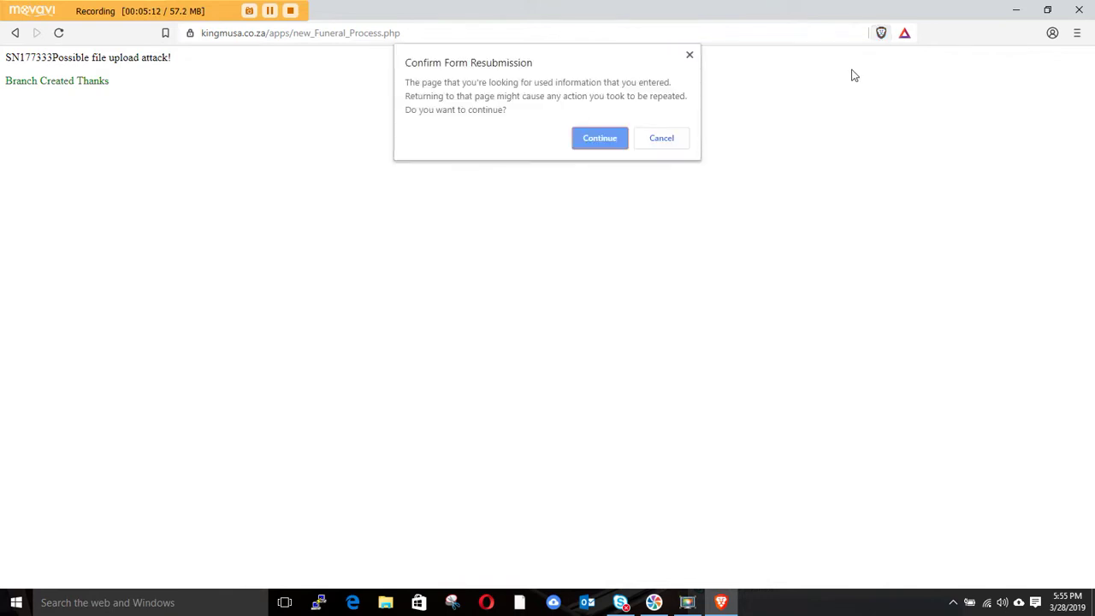
left_click(600, 135)
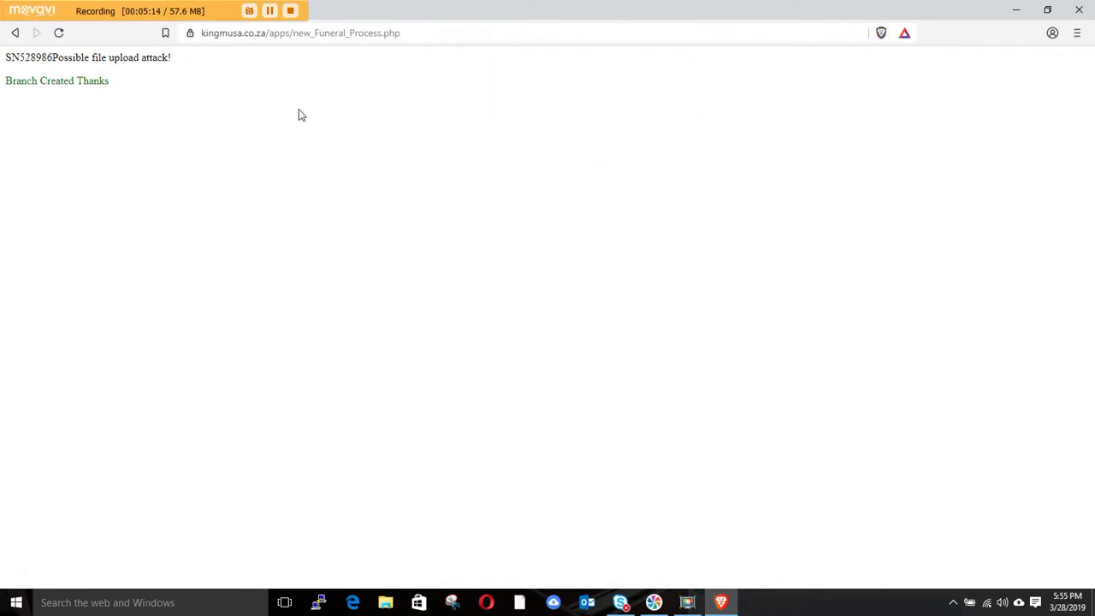
left_click(14, 33)
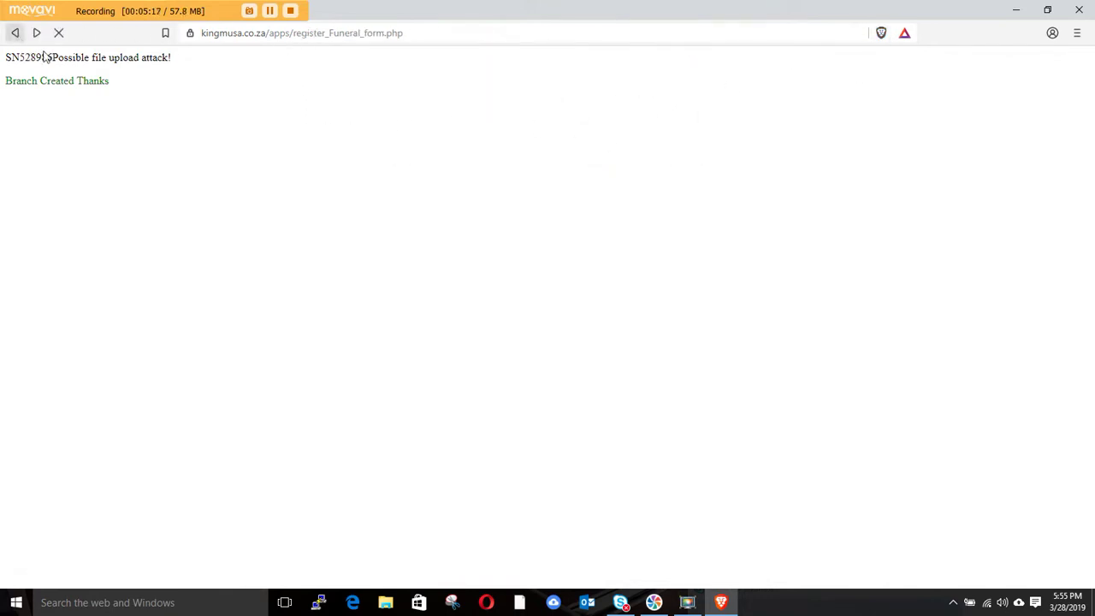
scroll(250, 150, "up", 2)
scroll(252, 147, "up", 2)
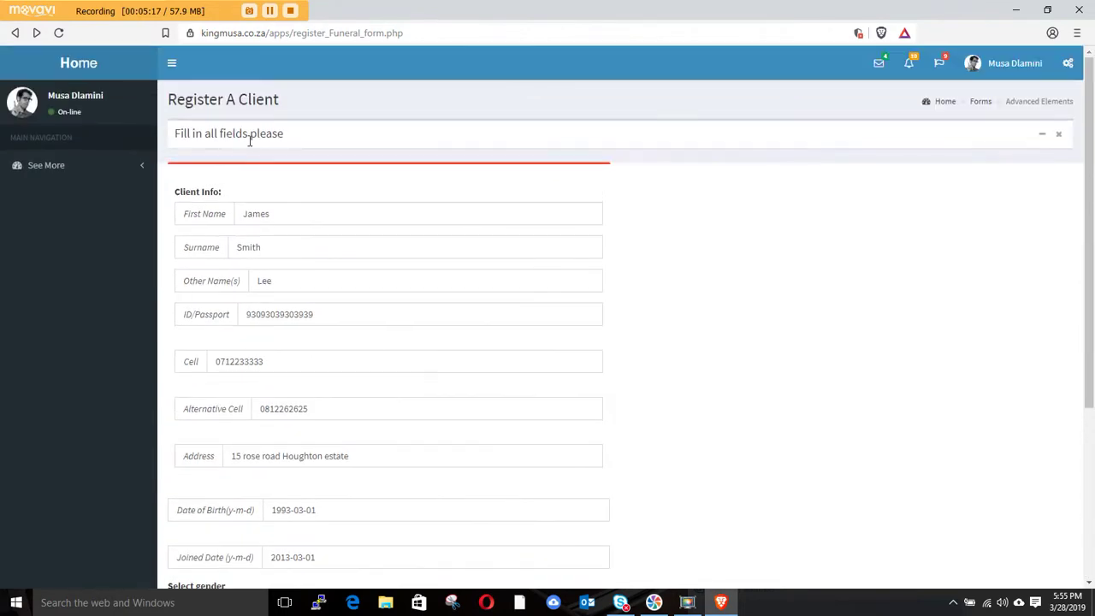
left_click(103, 68)
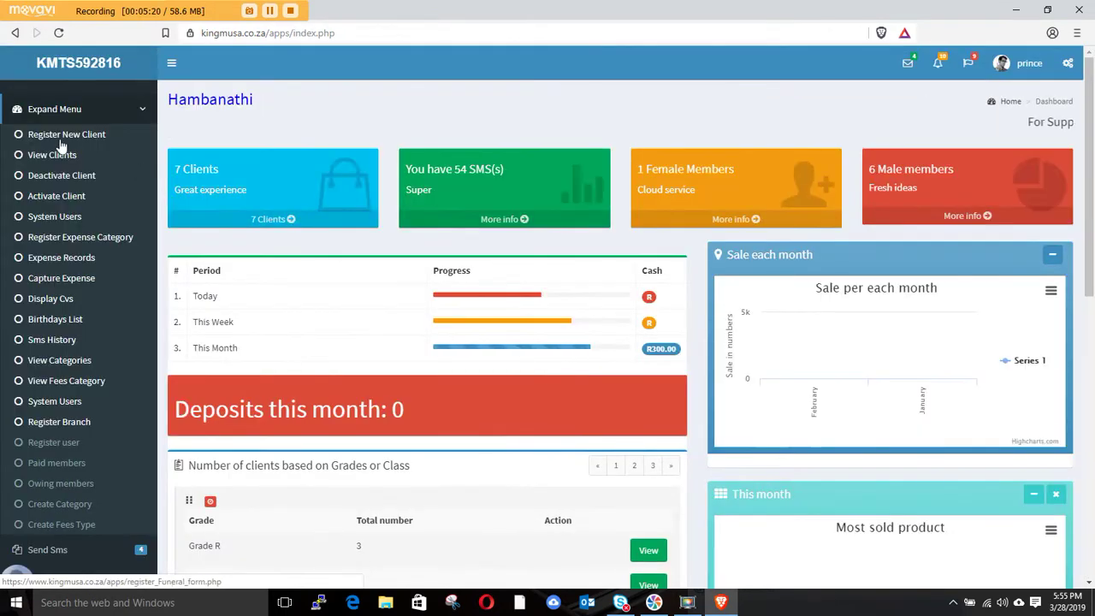
Search the All Members list for 'ja' and delete the duplicate client record
left_click(62, 155)
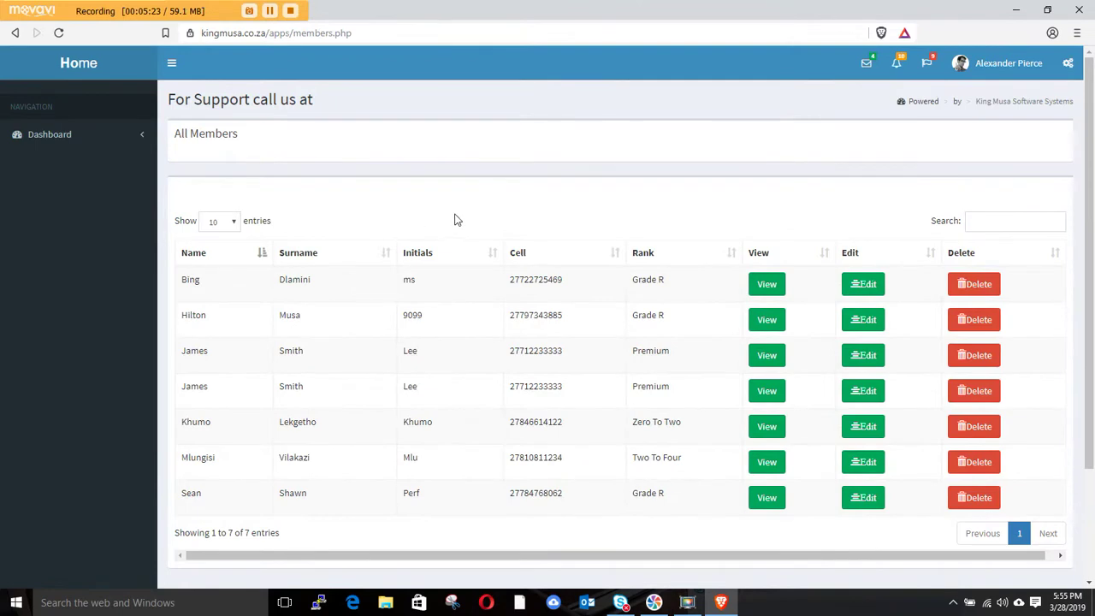
left_click(981, 226)
type("james")
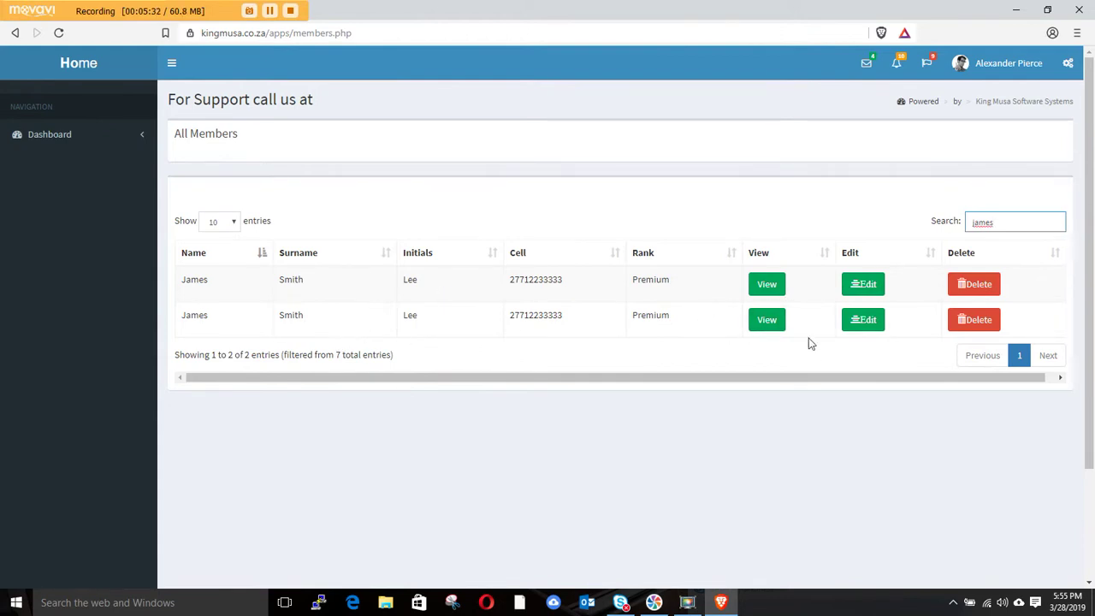
left_click(968, 325)
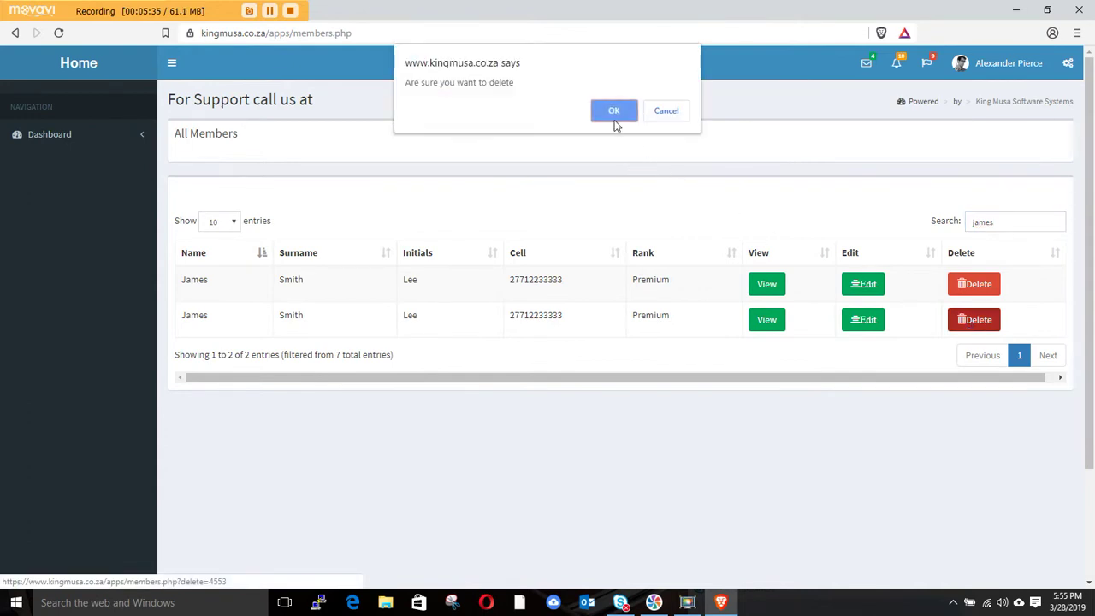
left_click(614, 120)
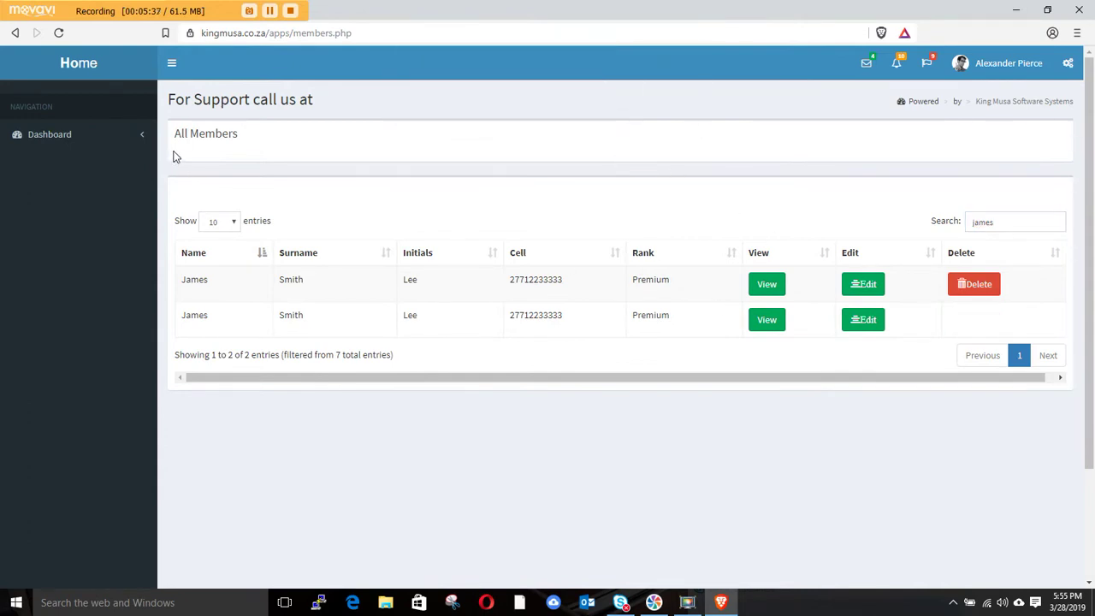
Reload the members list, search for 'j' and open the remaining client's profile
left_click(512, 40)
key("Return")
left_click(1012, 223)
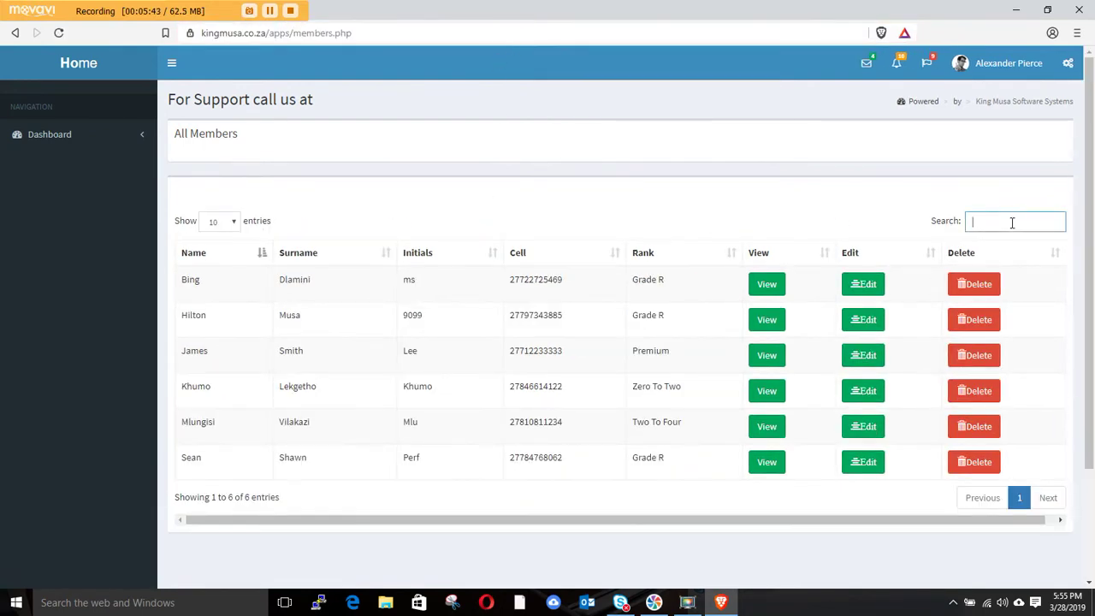
type("jame")
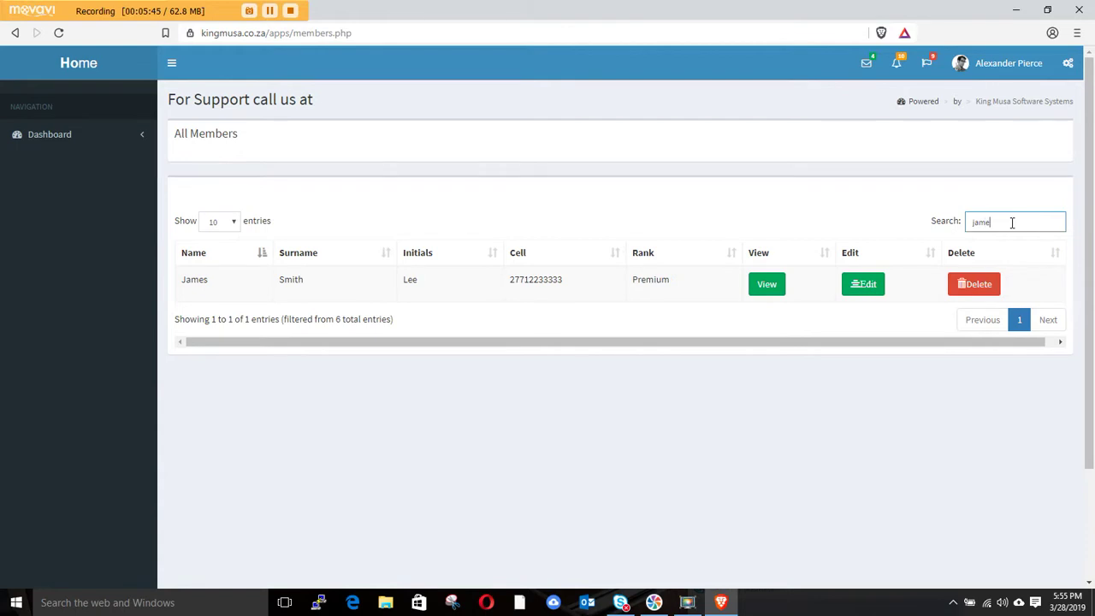
left_click(768, 284)
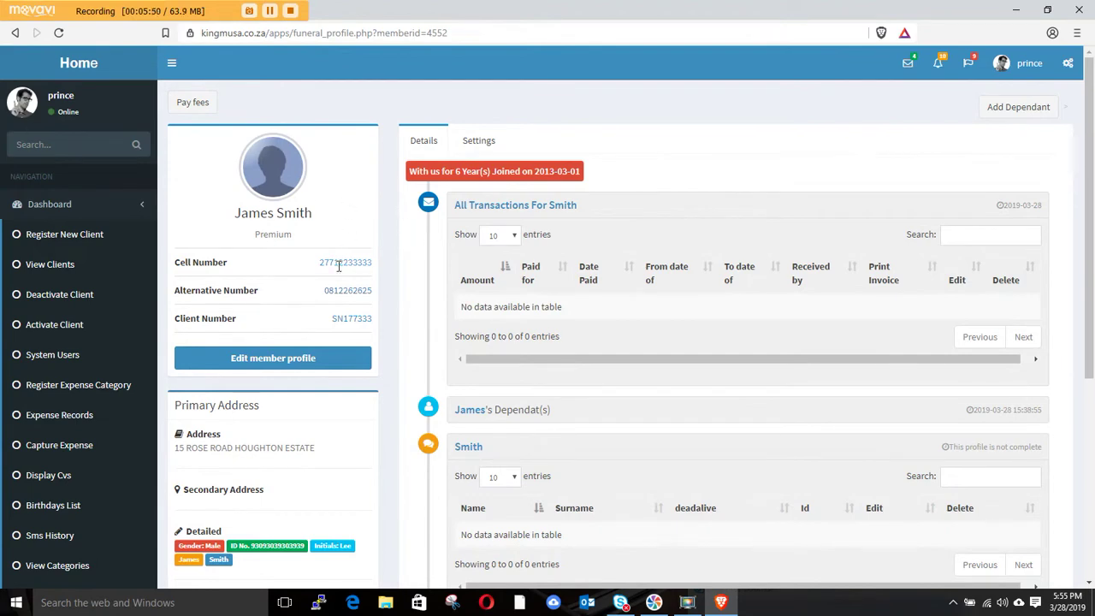
scroll(338, 268, "down", 3)
scroll(338, 268, "up", 3)
scroll(655, 308, "down", 2)
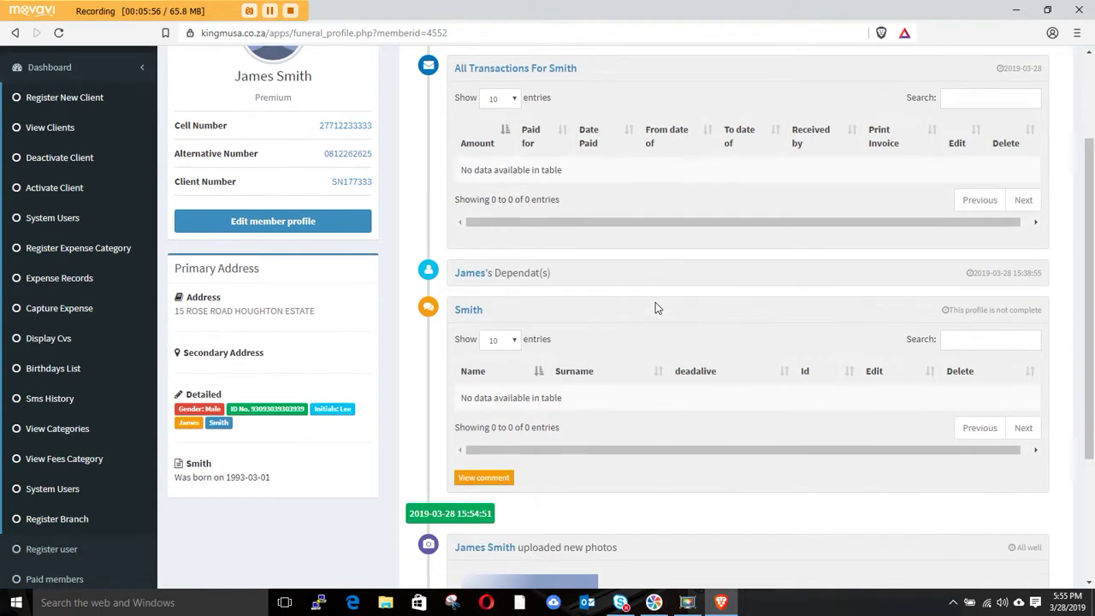
scroll(655, 308, "up", 1)
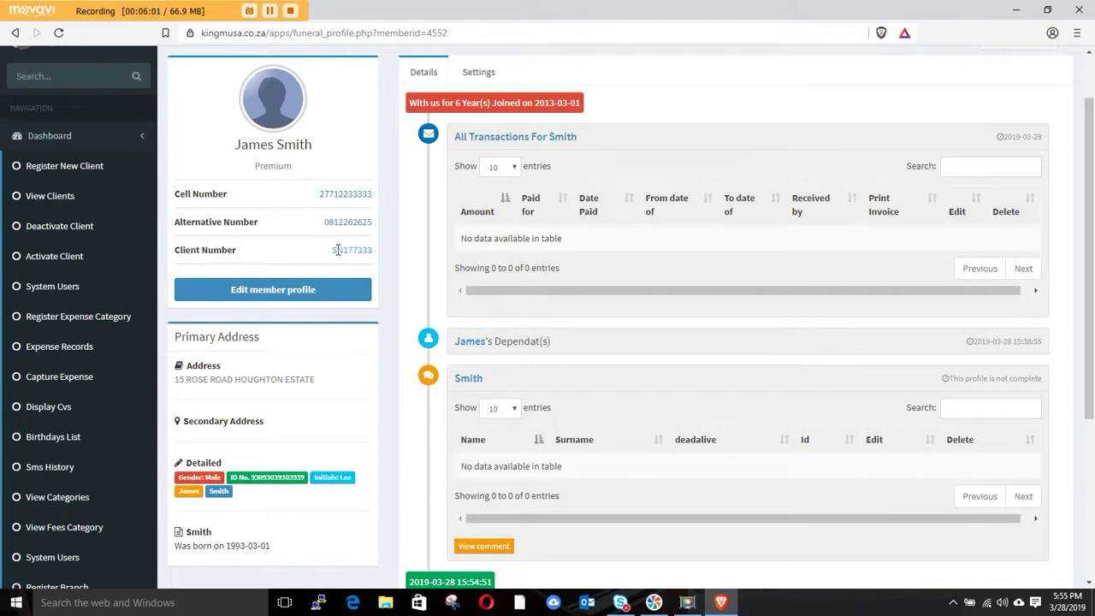
double_click(370, 250)
scroll(370, 247, "down", 1)
scroll(371, 247, "down", 2)
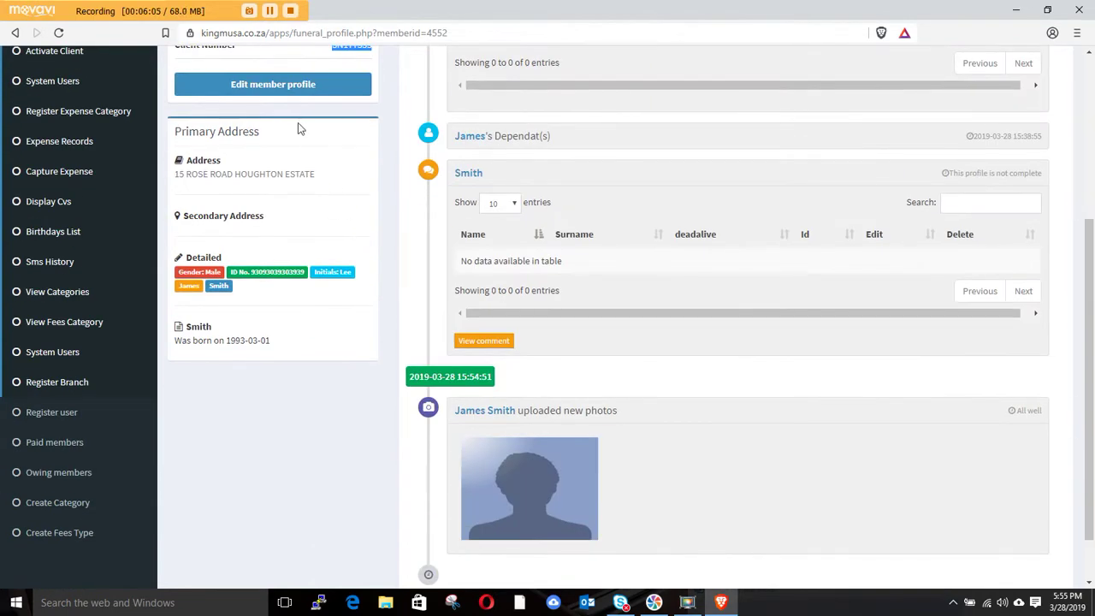
left_click_drag(183, 175, 270, 192)
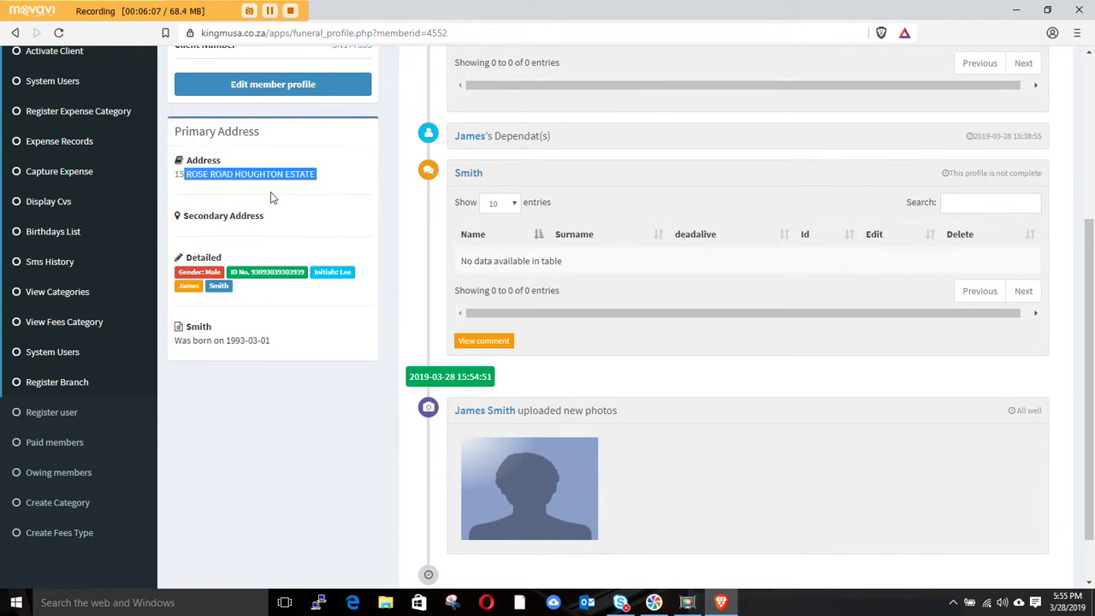
left_click(274, 273)
double_click(274, 272)
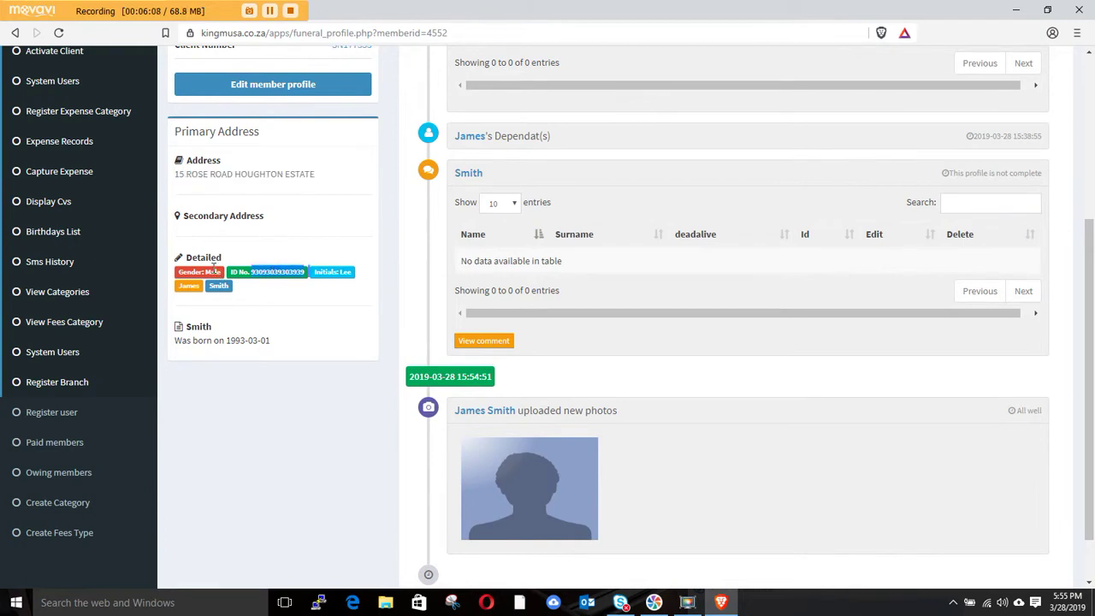
double_click(212, 272)
left_click(190, 285)
double_click(336, 272)
left_click(343, 271)
scroll(611, 290, "down", 1)
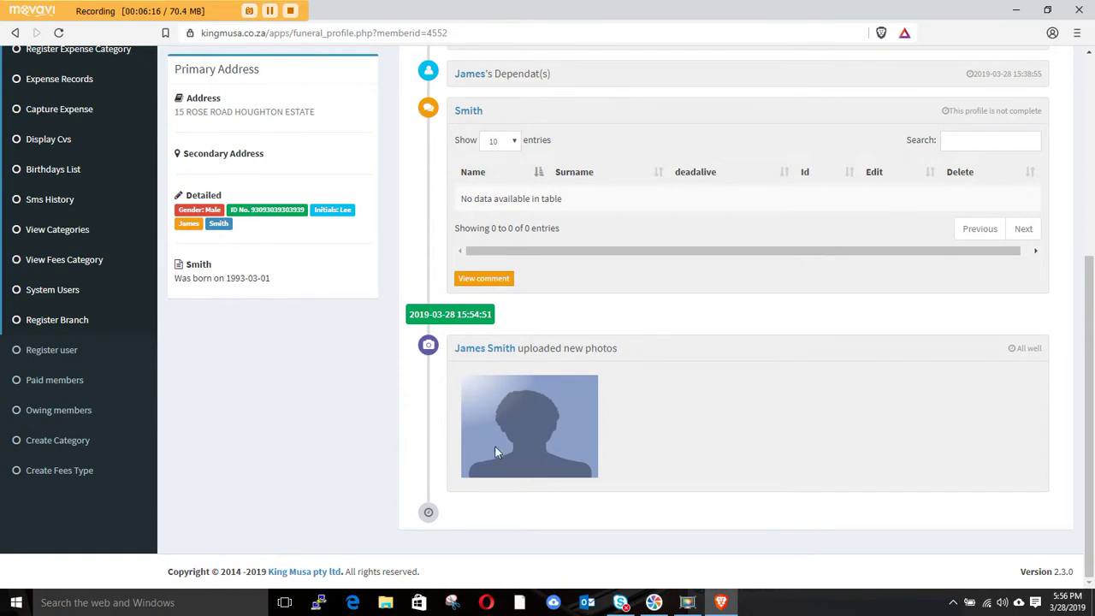
scroll(551, 364, "up", 3)
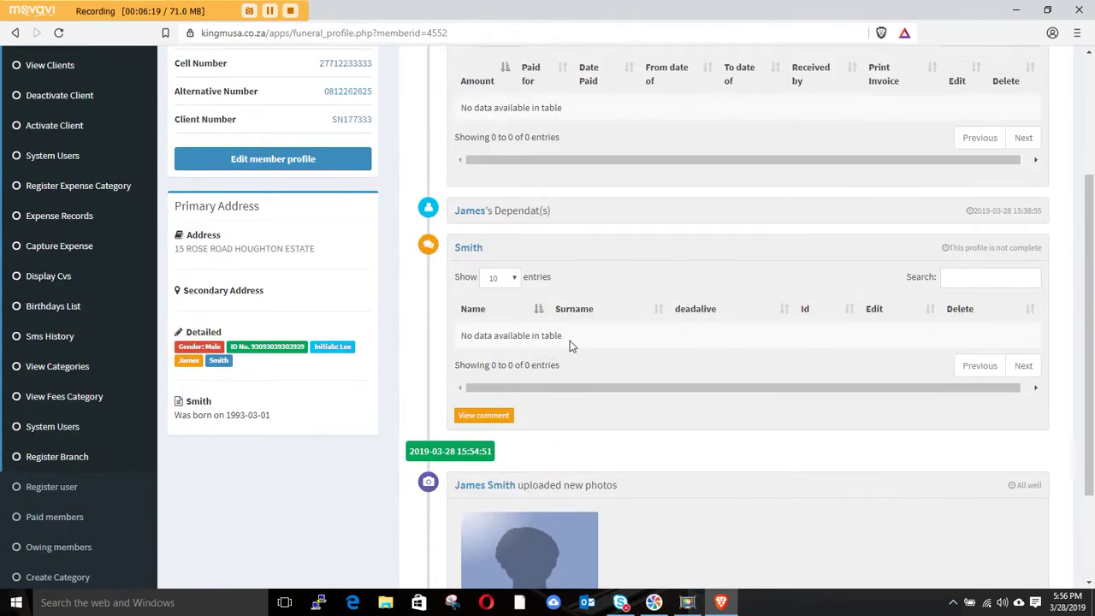
scroll(571, 334, "down", 1)
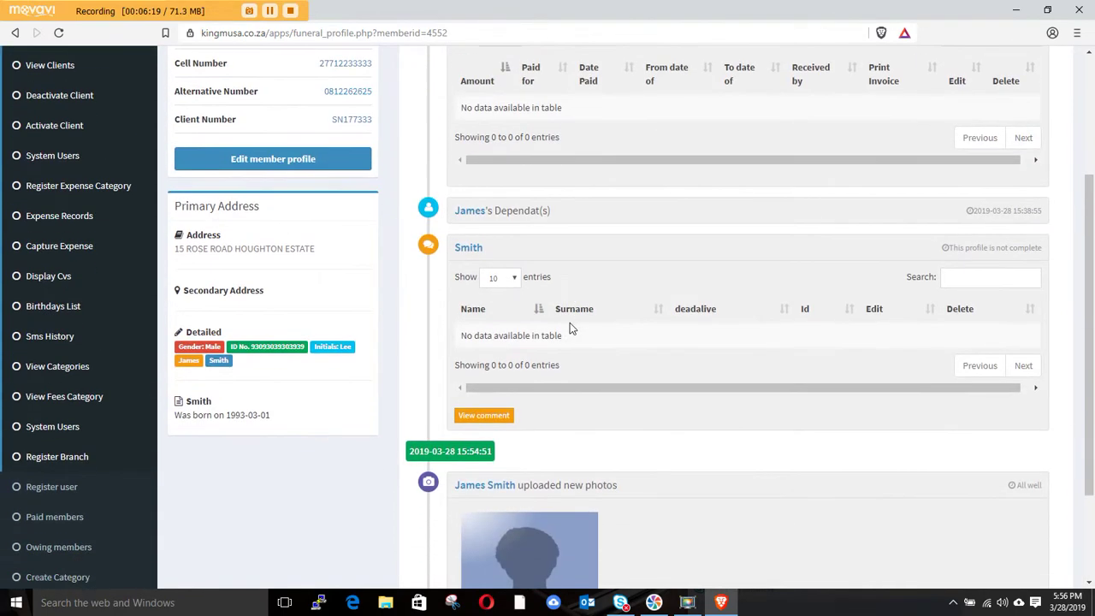
triple_click(516, 211)
double_click(521, 210)
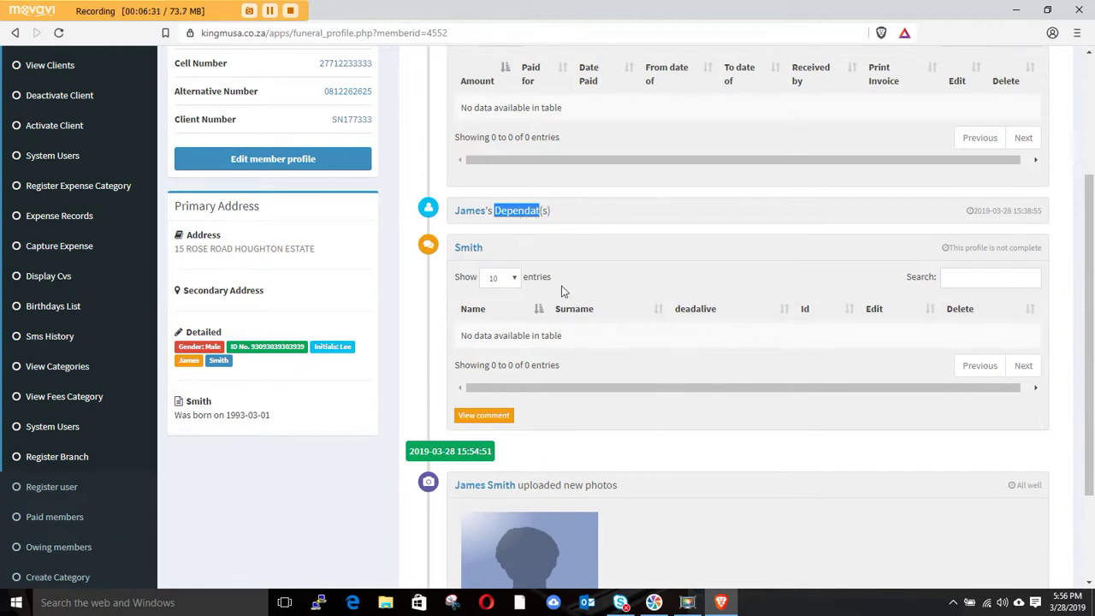
scroll(587, 310, "up", 3)
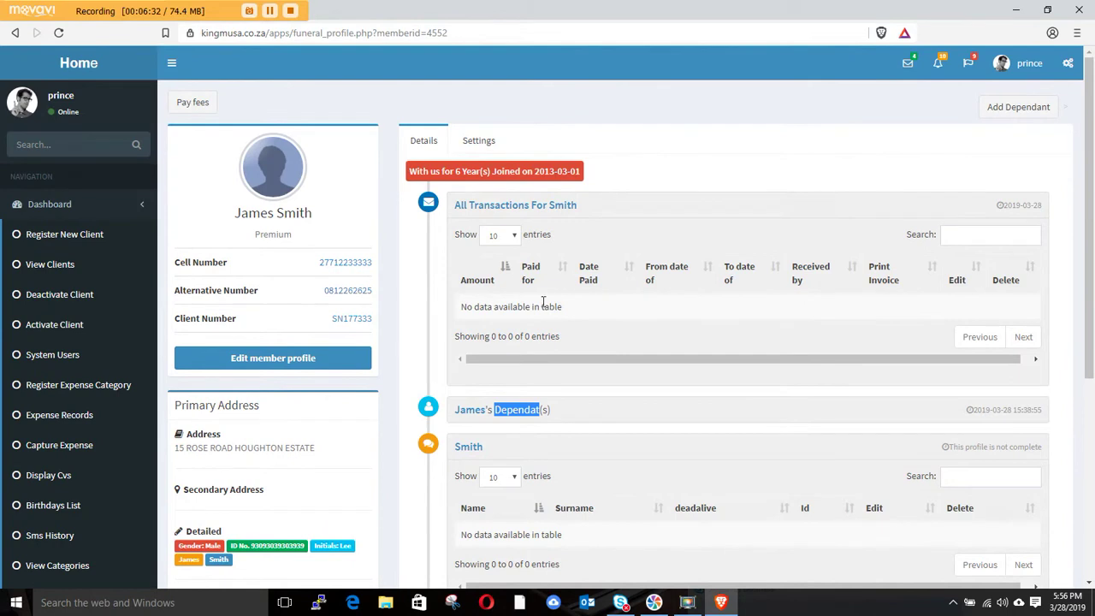
double_click(547, 307)
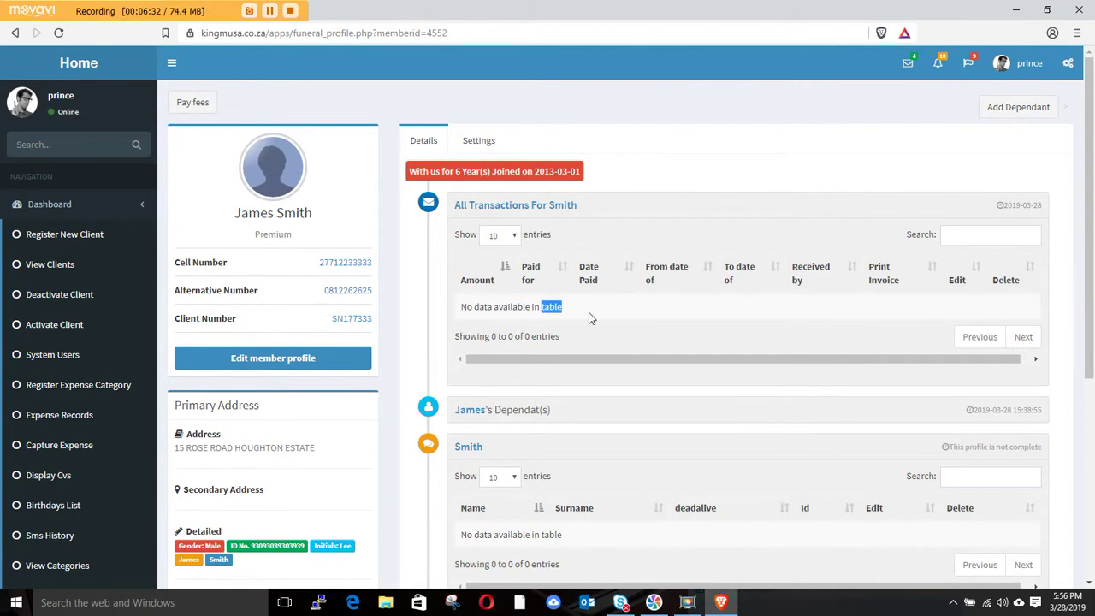
Start a payment of 500 for Premium covering 2019-03-01 to 2019-03-31
left_click(201, 105)
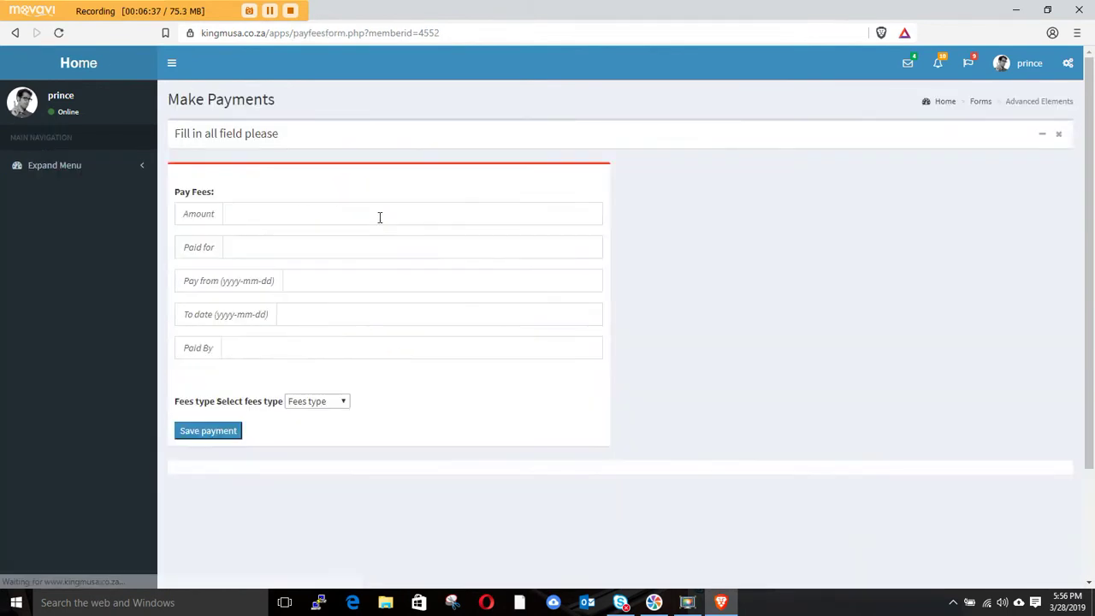
left_click(293, 218)
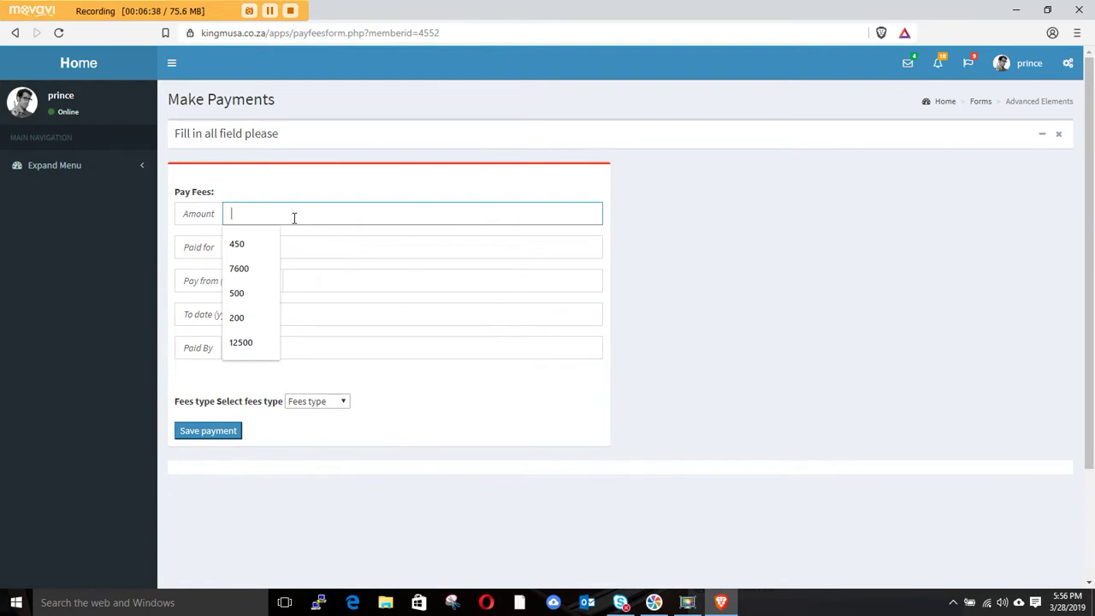
type("500")
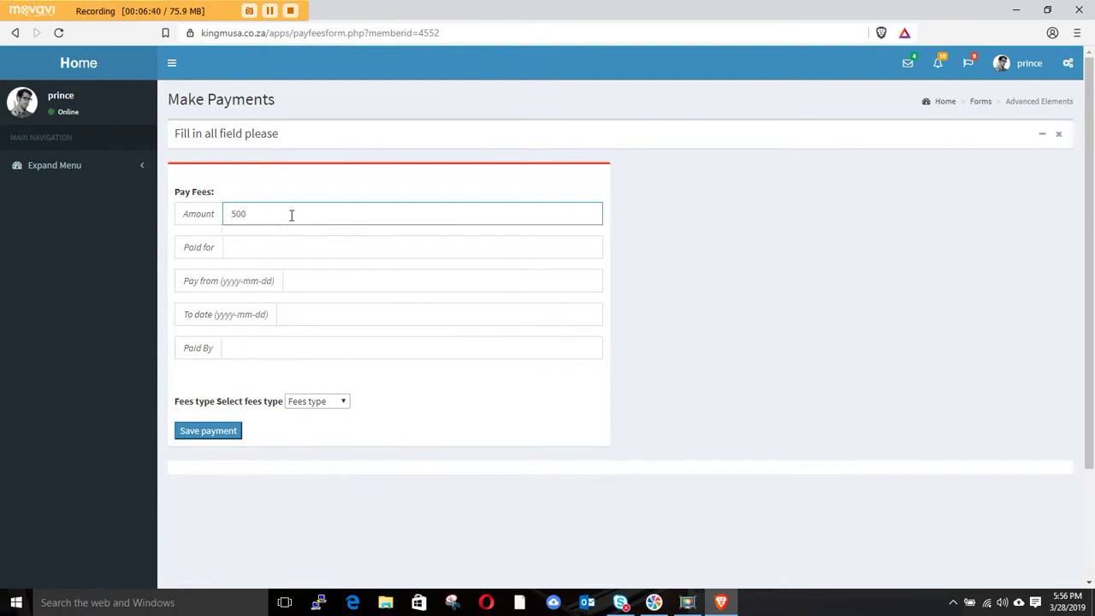
left_click(286, 241)
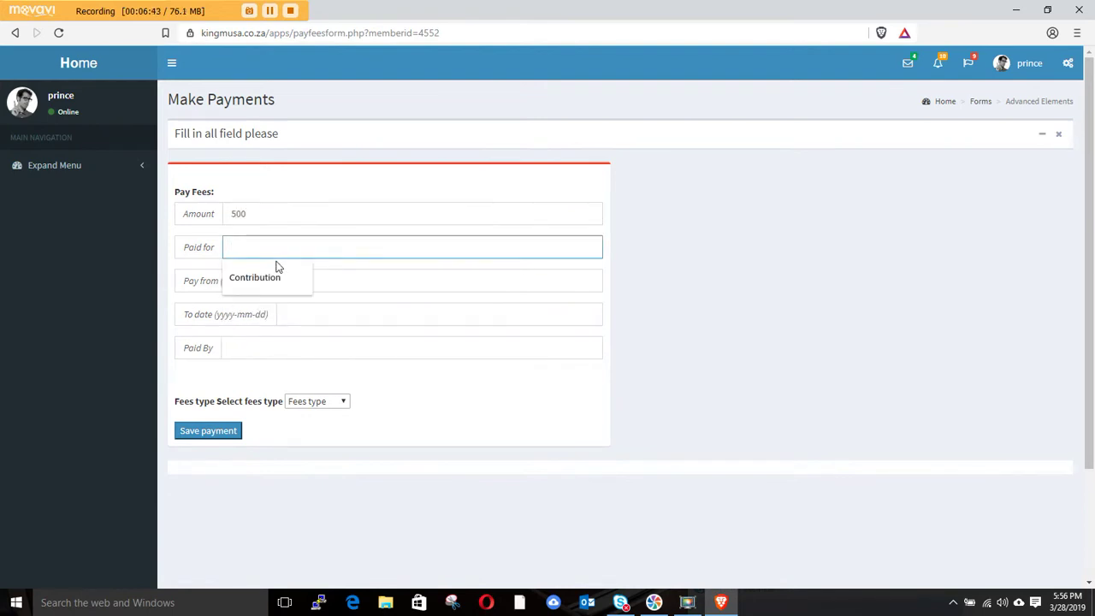
type("P")
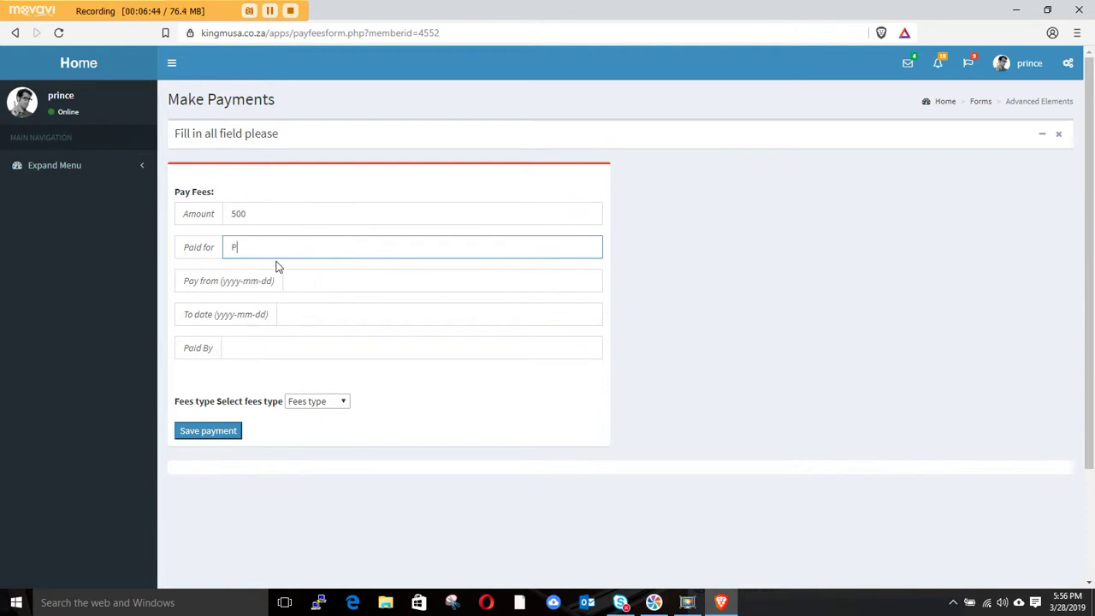
type("remiums")
left_click(289, 280)
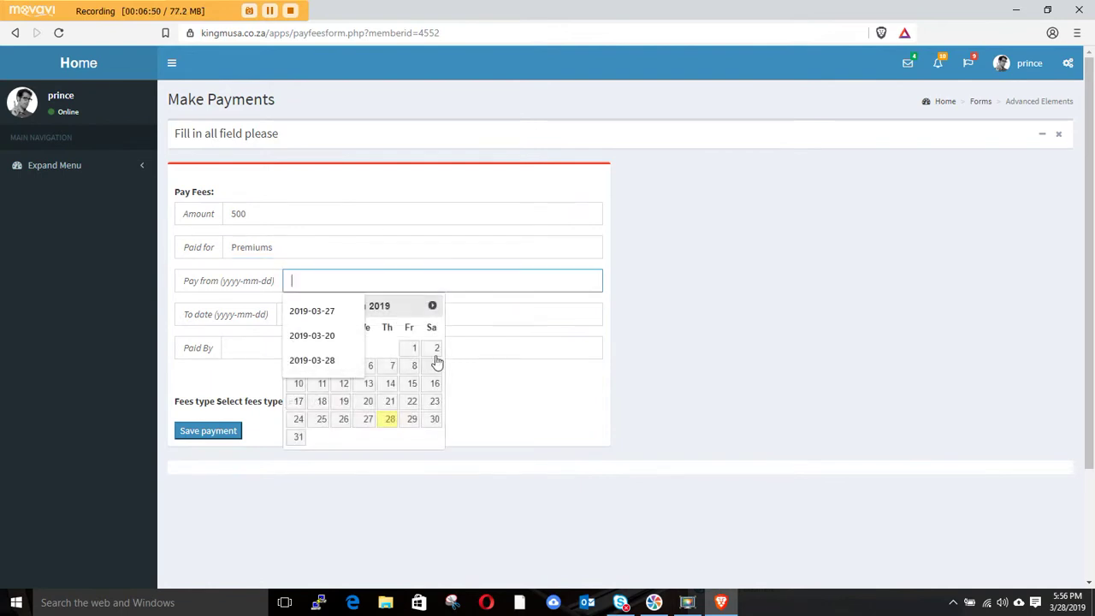
left_click(401, 248)
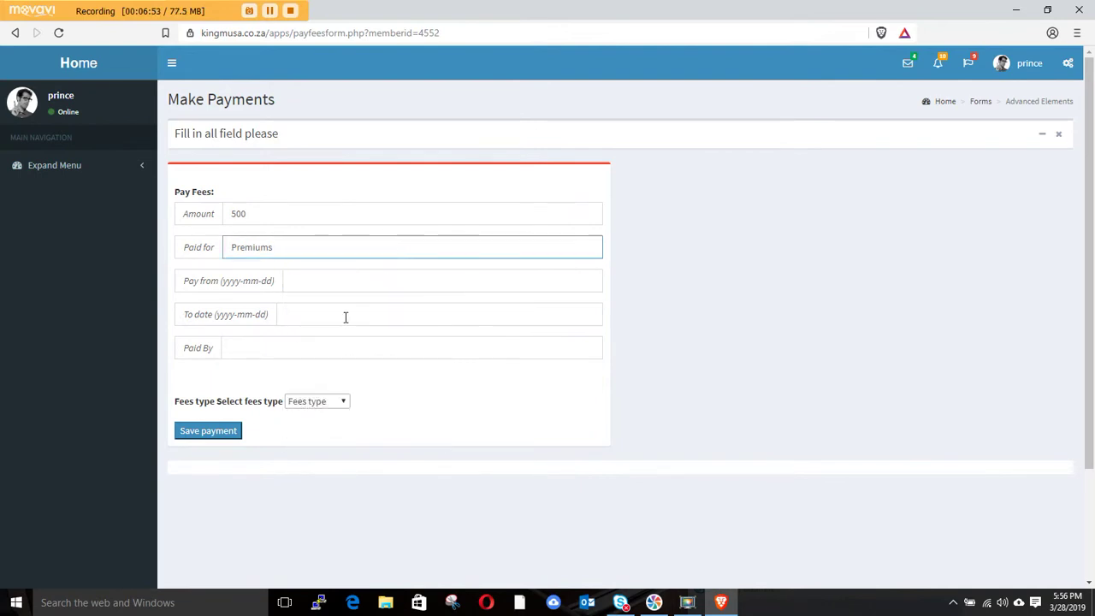
left_click(315, 285)
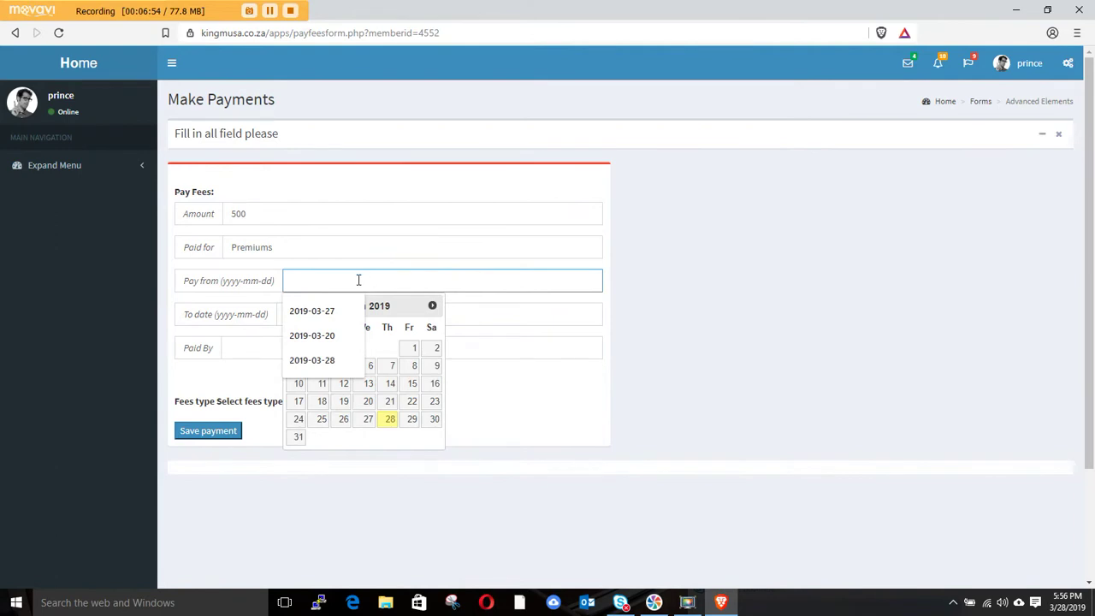
left_click(414, 348)
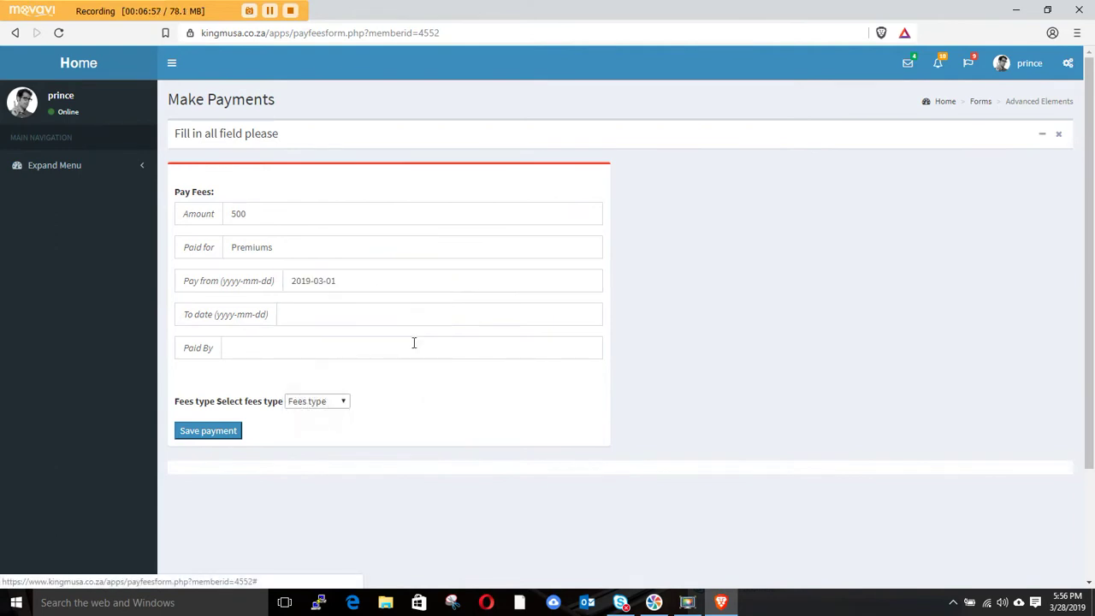
left_click(331, 308)
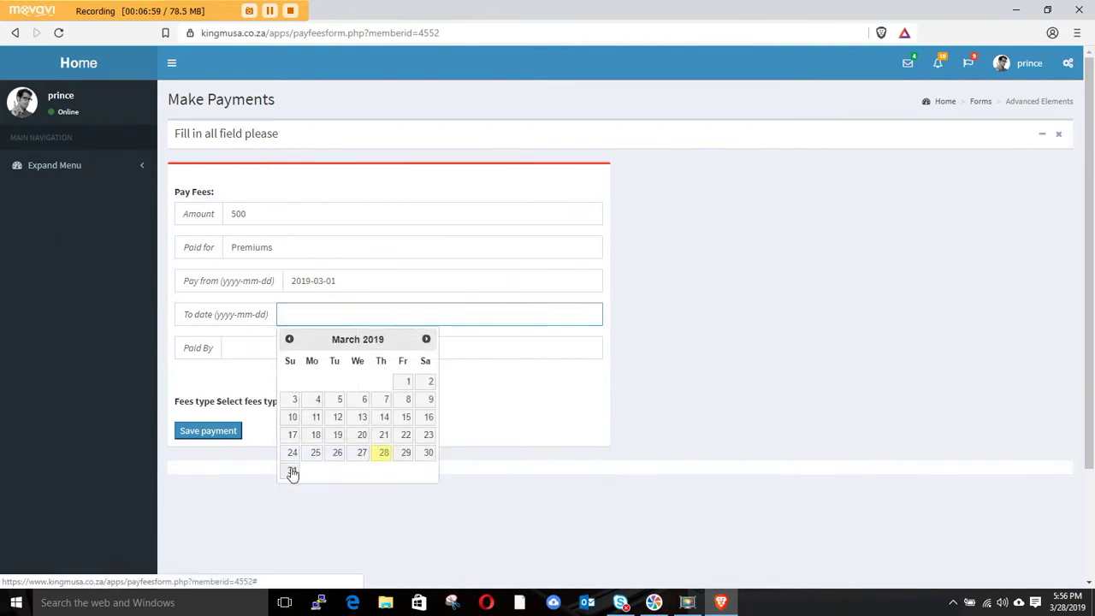
left_click(293, 469)
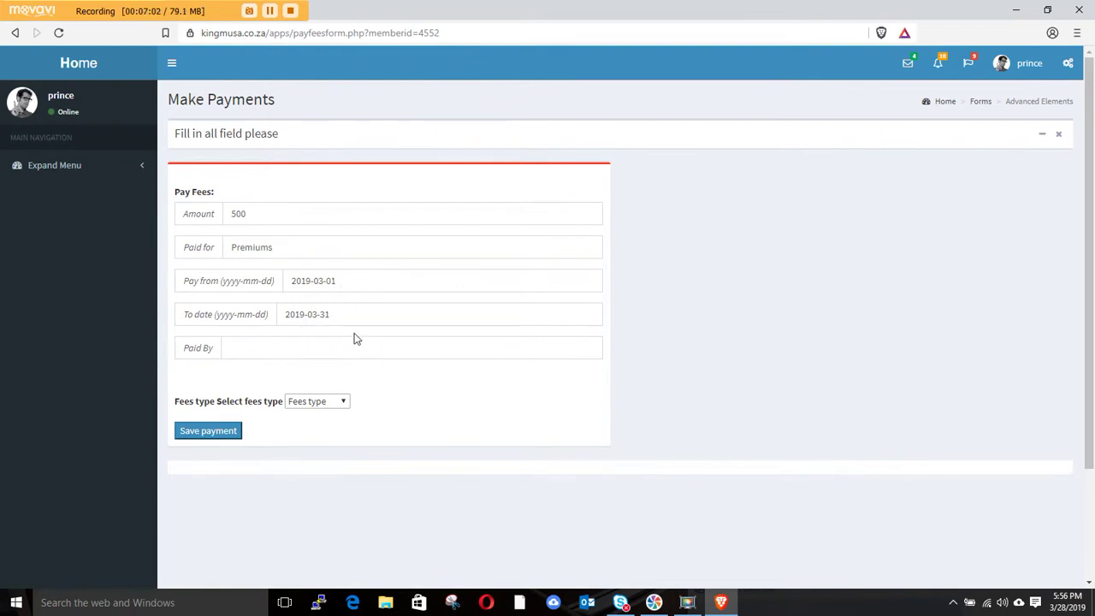
Enter the payer's name, choose fees type Fees, and save the payment
left_click(238, 349)
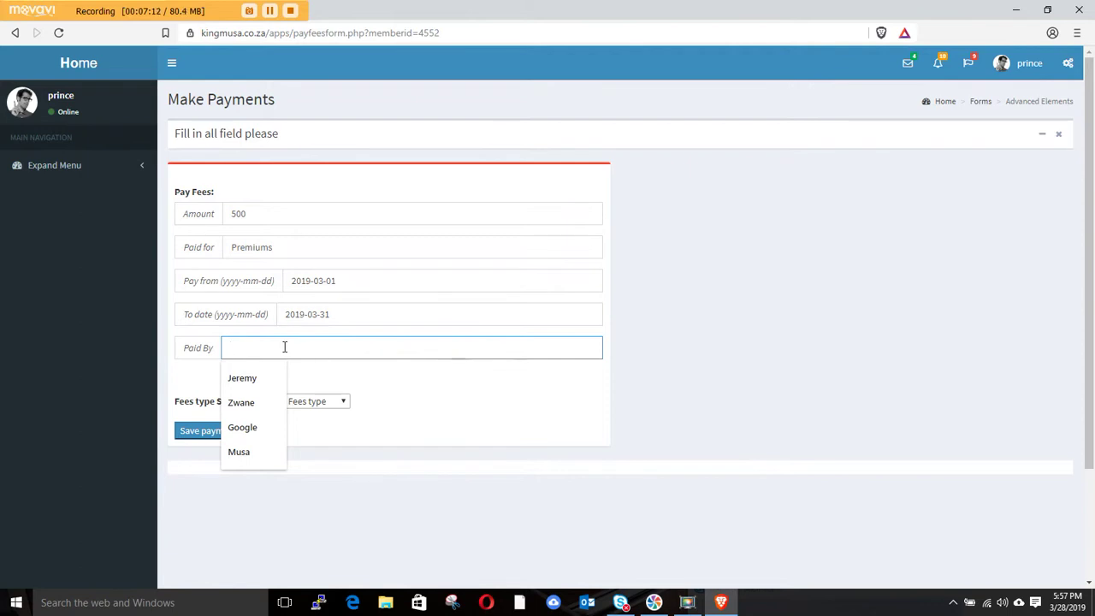
type("Jma")
key("BackSpace")
key("BackSpace")
type("ames")
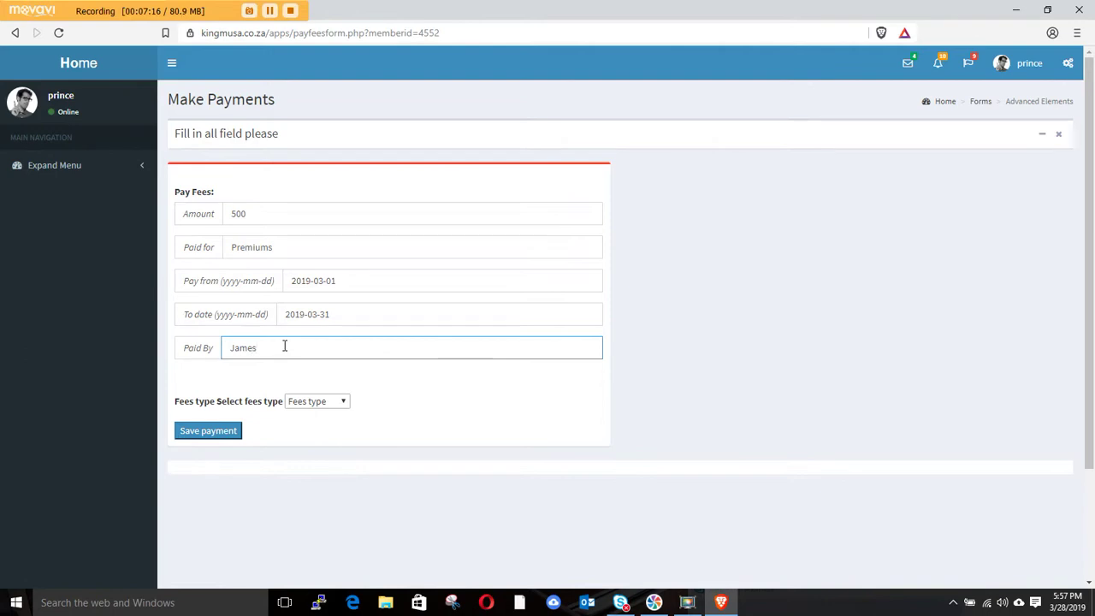
left_click(326, 404)
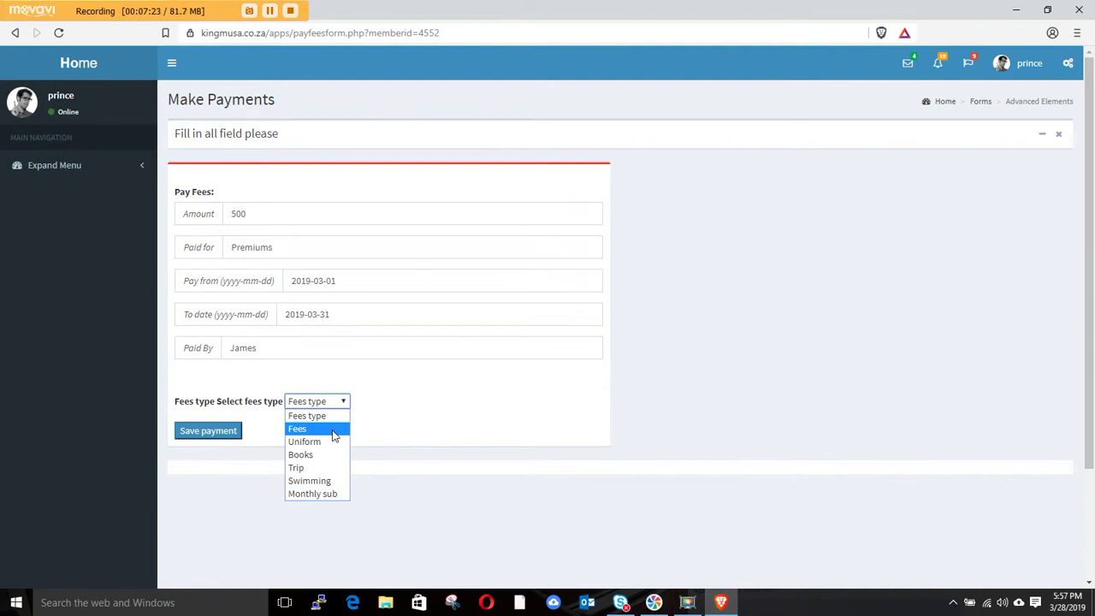
left_click(334, 437)
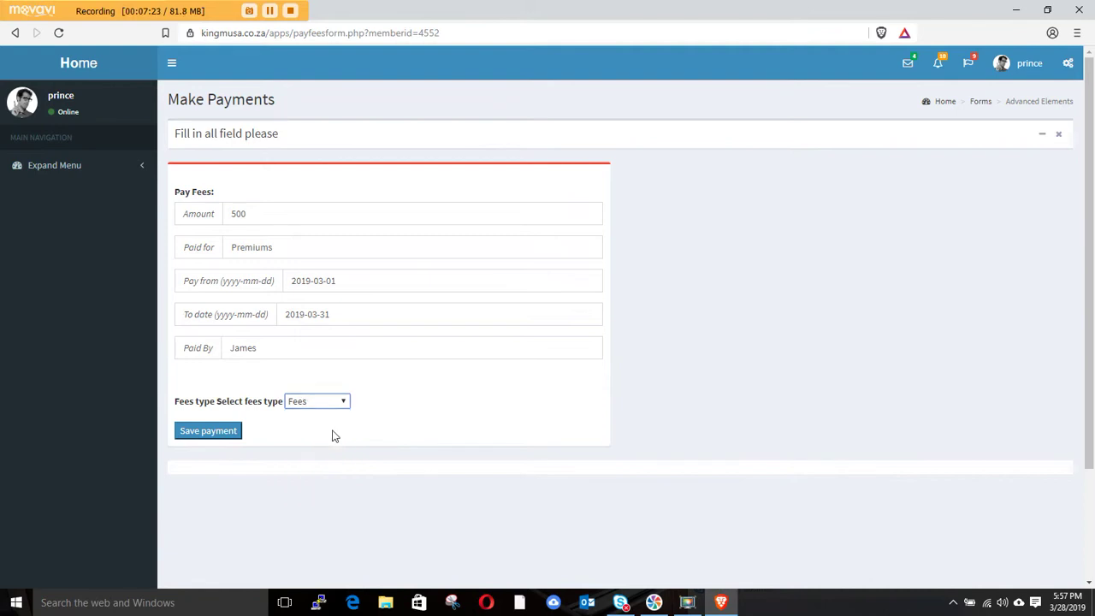
left_click(216, 433)
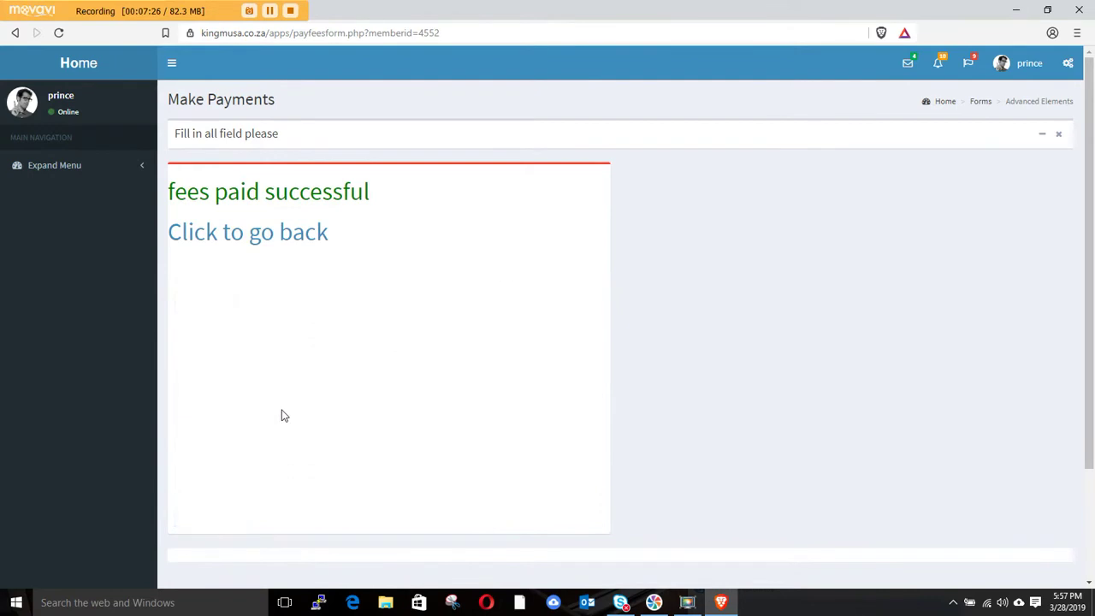
Go back to the dashboard, review its client, SMS and deposit summaries, then open all clients
left_click(291, 232)
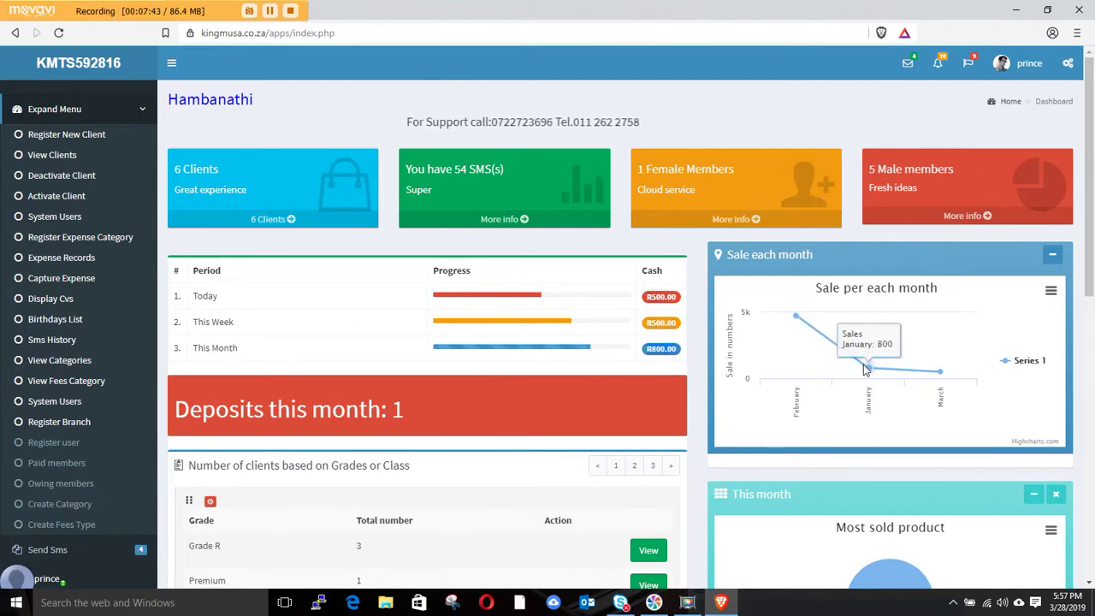
mouse_move(822, 351)
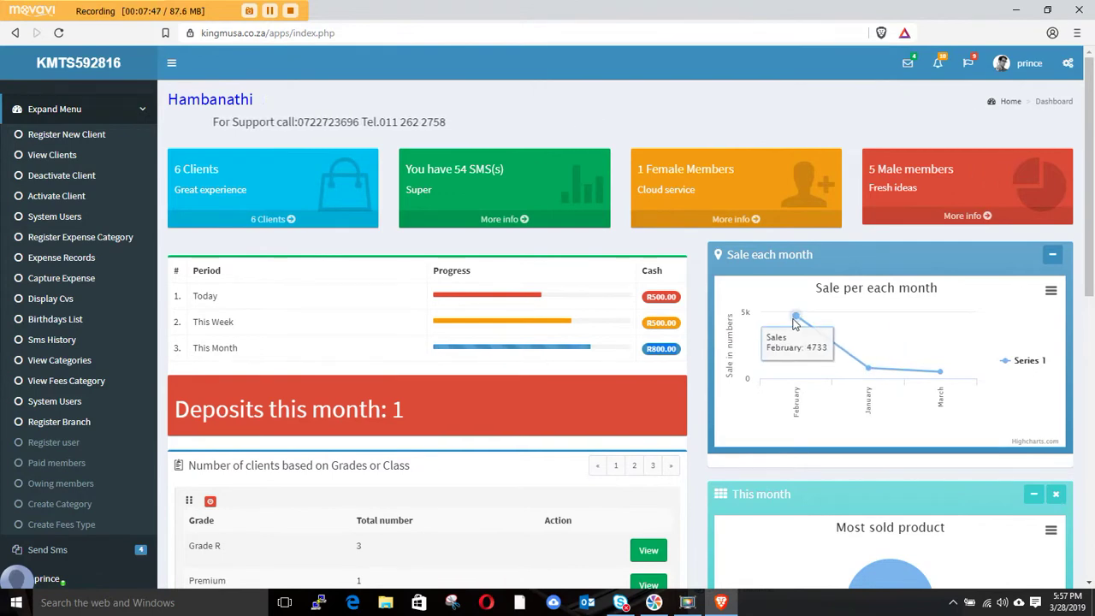
mouse_move(866, 370)
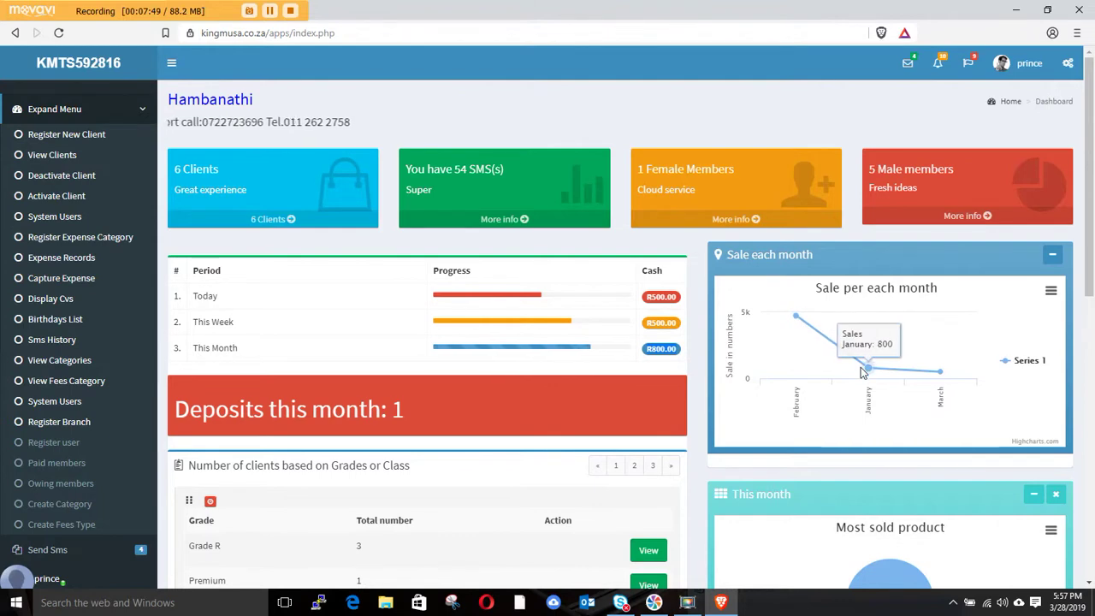
mouse_move(911, 375)
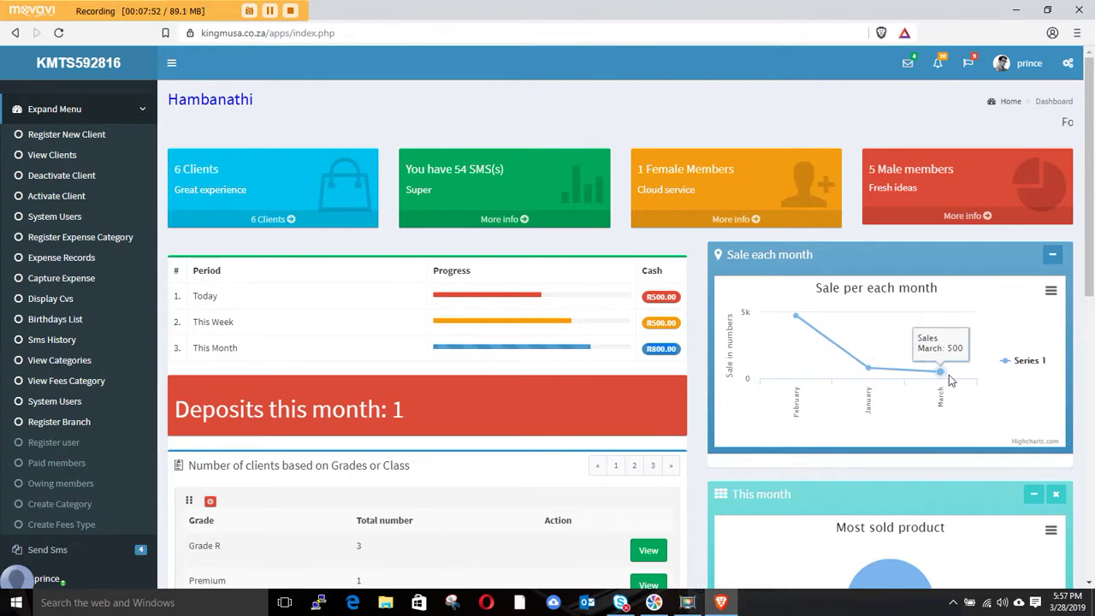
mouse_move(778, 302)
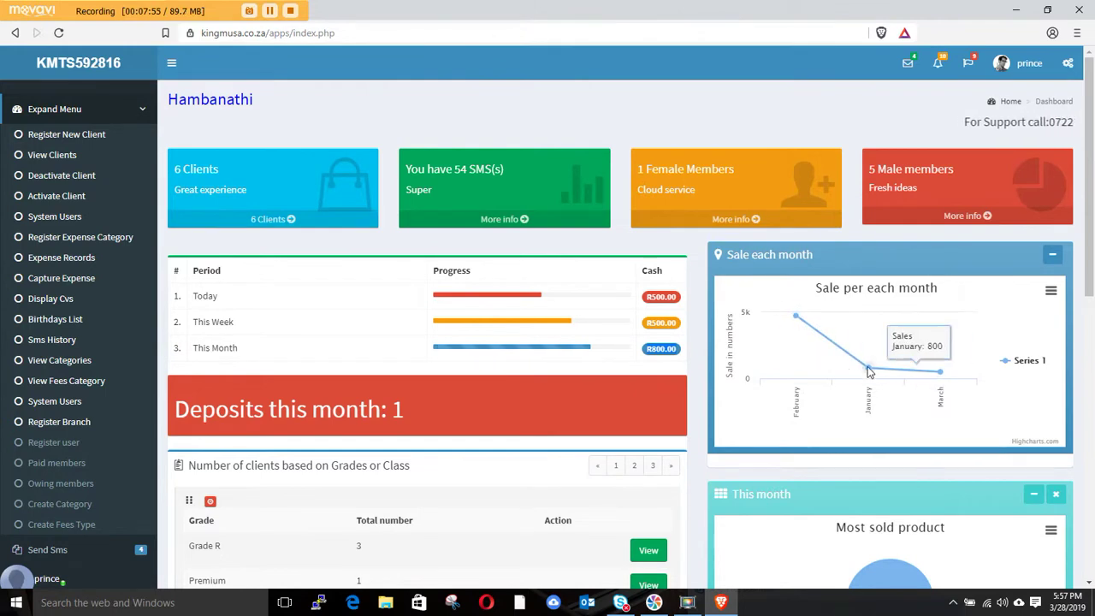
scroll(905, 357, "down", 2)
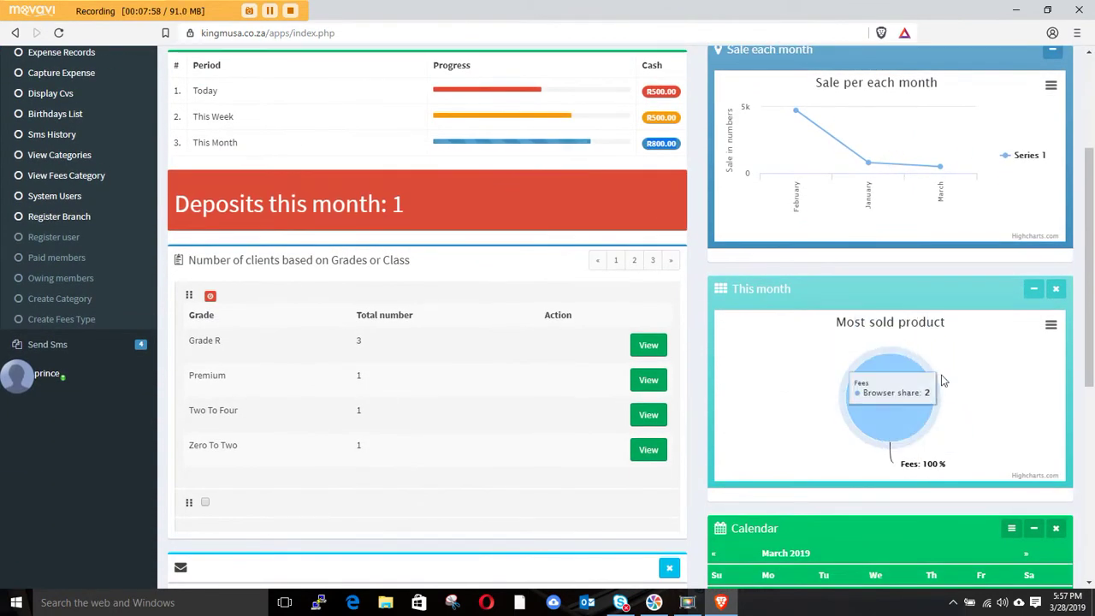
scroll(523, 354, "up", 1)
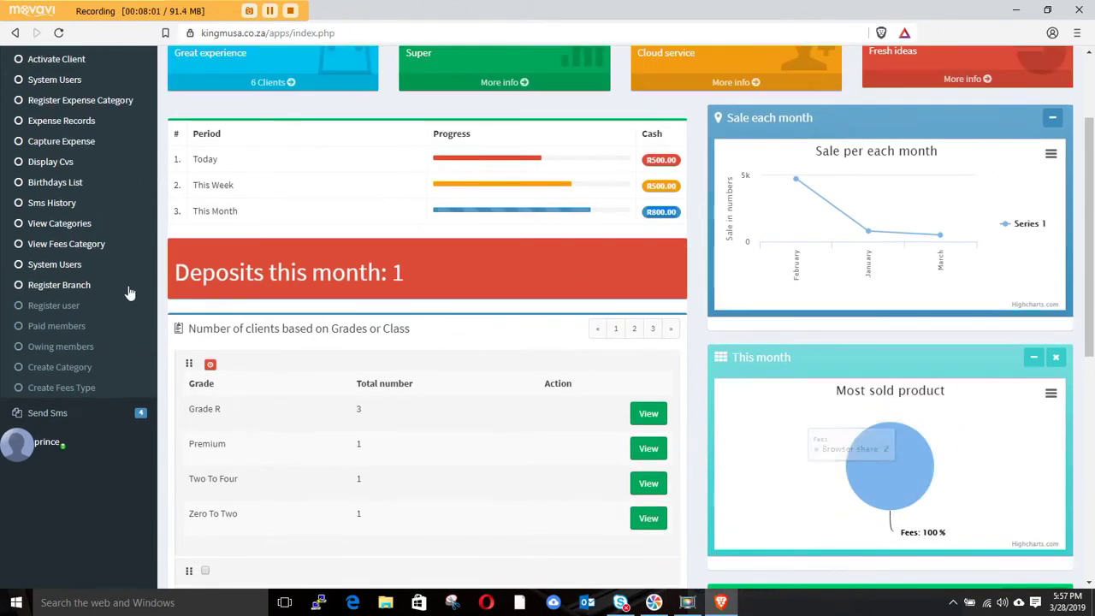
scroll(49, 309, "up", 2)
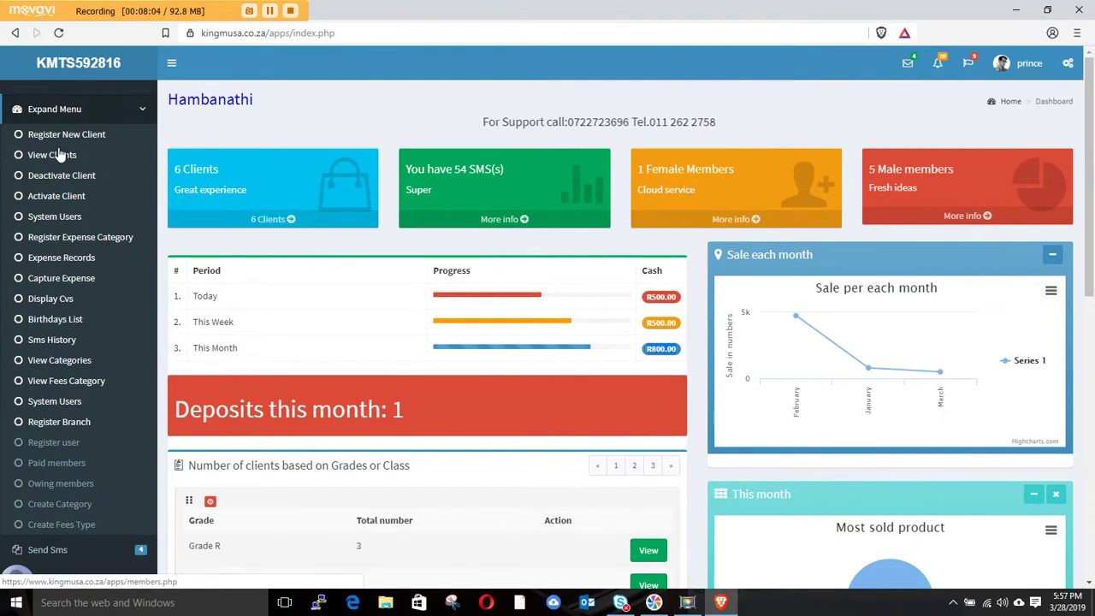
left_click(58, 151)
Search the clients table for 'j' and open the matching Premium client's profile
left_click(1009, 222)
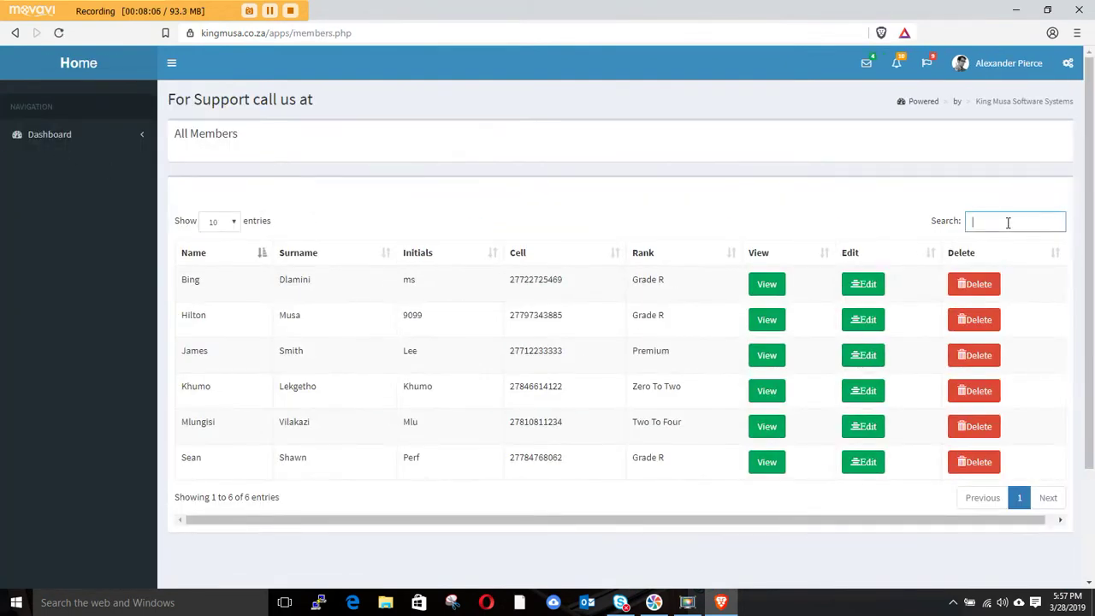
type("james")
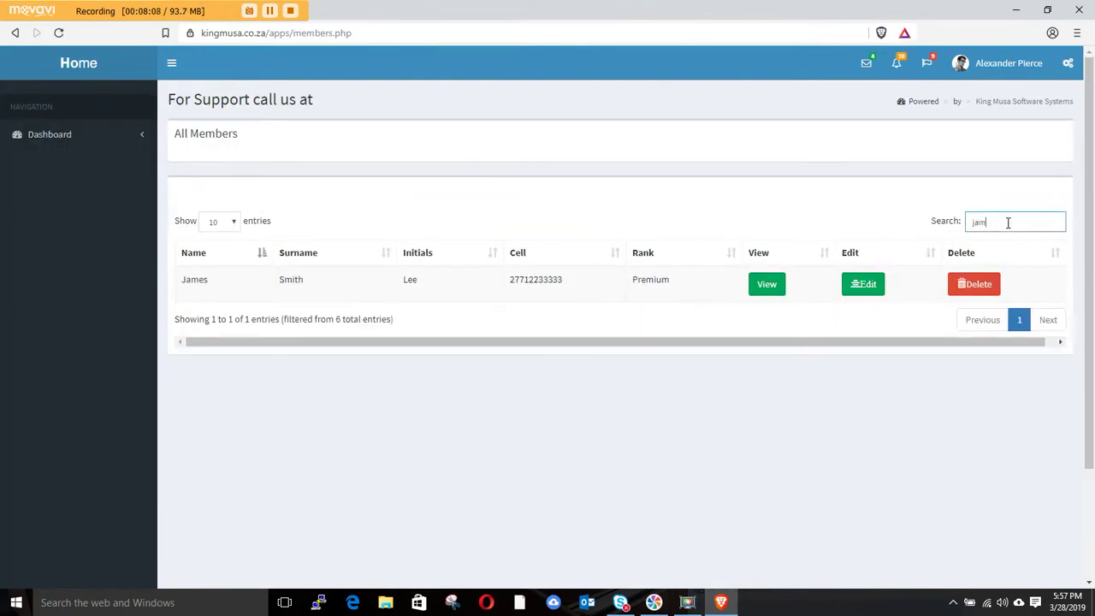
left_click(766, 284)
Highlight the R500.00 Fees transaction and print its invoice
scroll(569, 227, "down", 1)
scroll(569, 227, "down", 2)
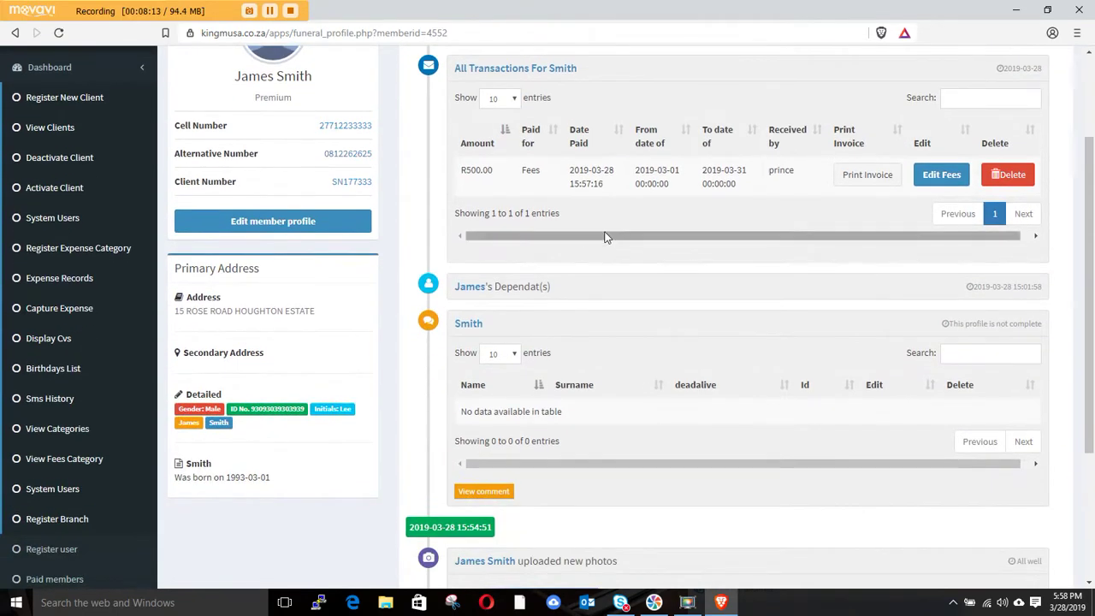
scroll(571, 229, "up", 1)
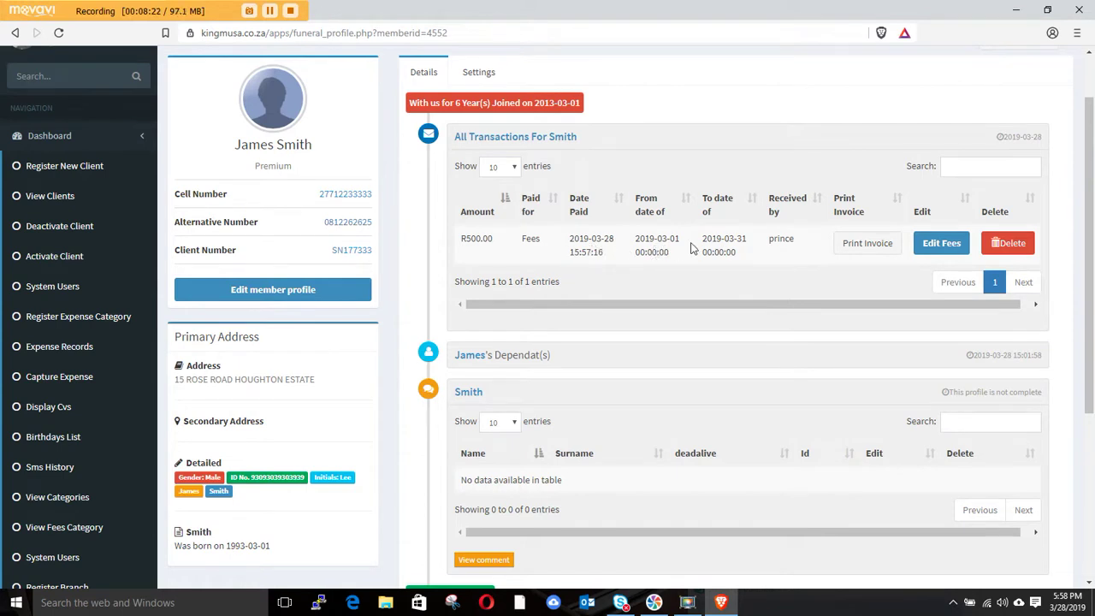
double_click(534, 240)
double_click(478, 239)
left_click(875, 245)
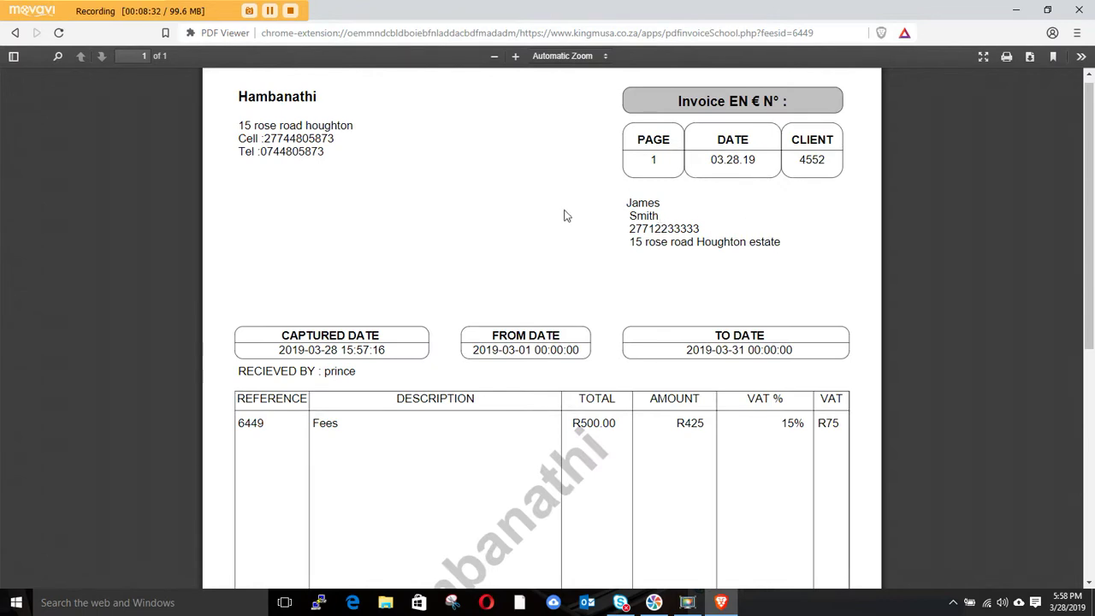
Scroll through the R500.00 invoice PDF, reference 6449 with 15% VAT, then return to the profile
scroll(565, 216, "down", 4)
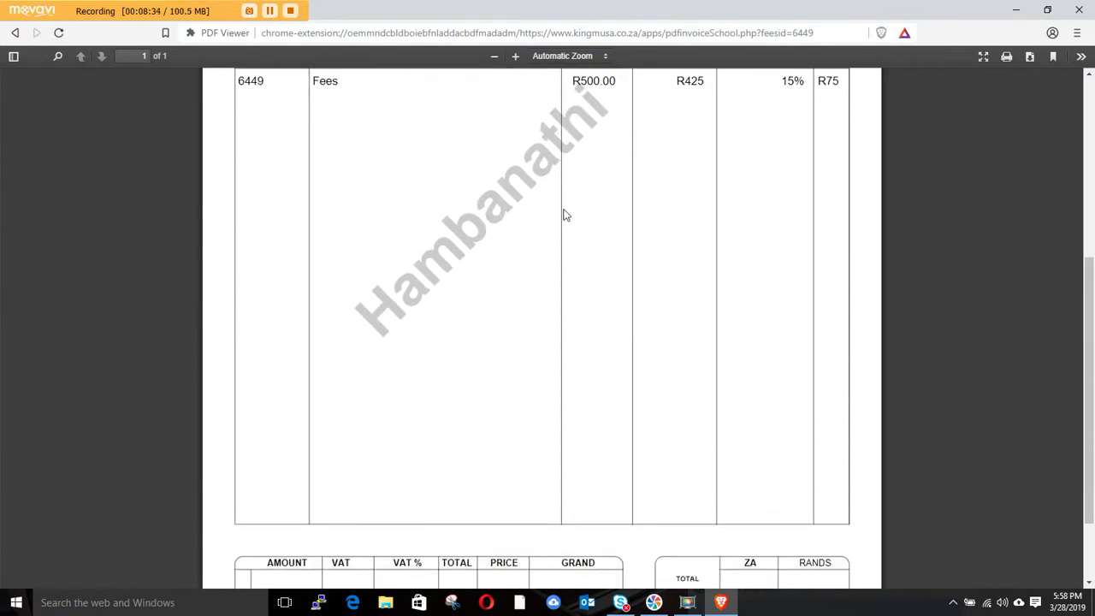
scroll(565, 214, "up", 5)
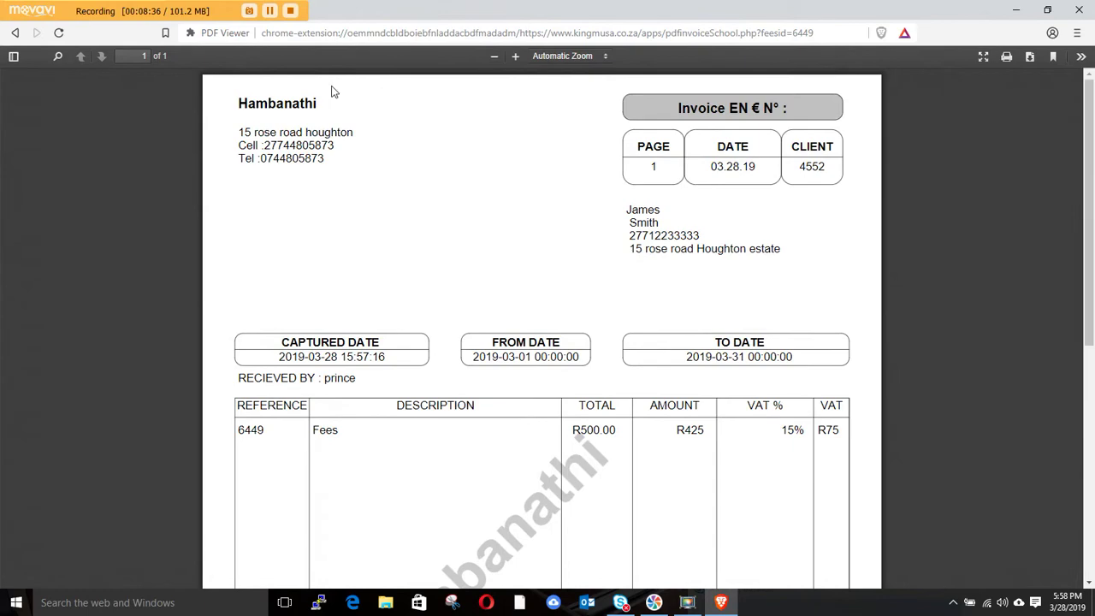
left_click(17, 32)
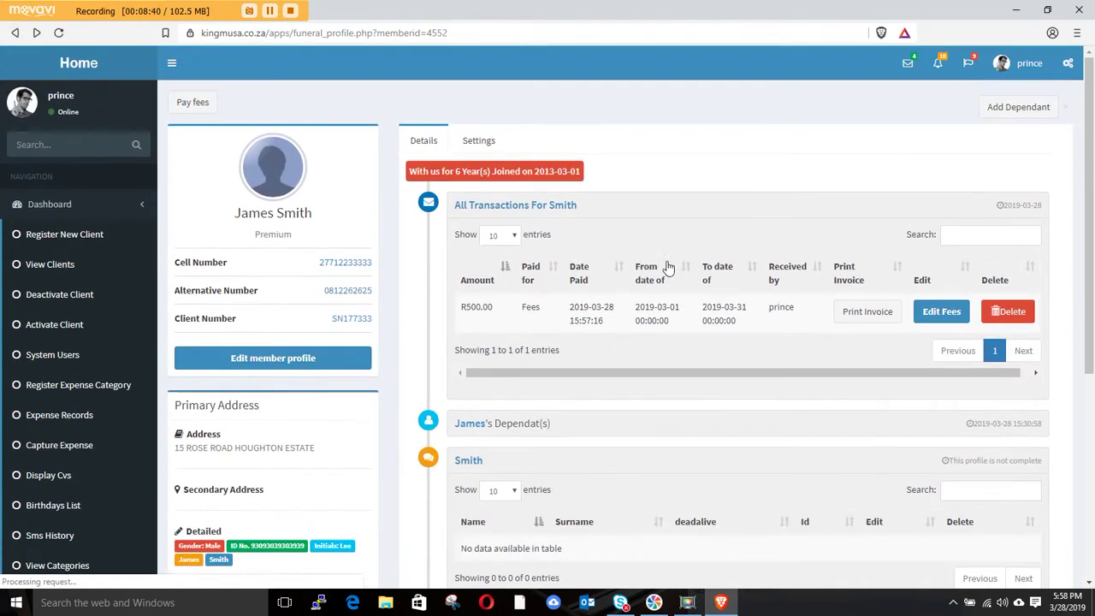
scroll(872, 313, "down", 3)
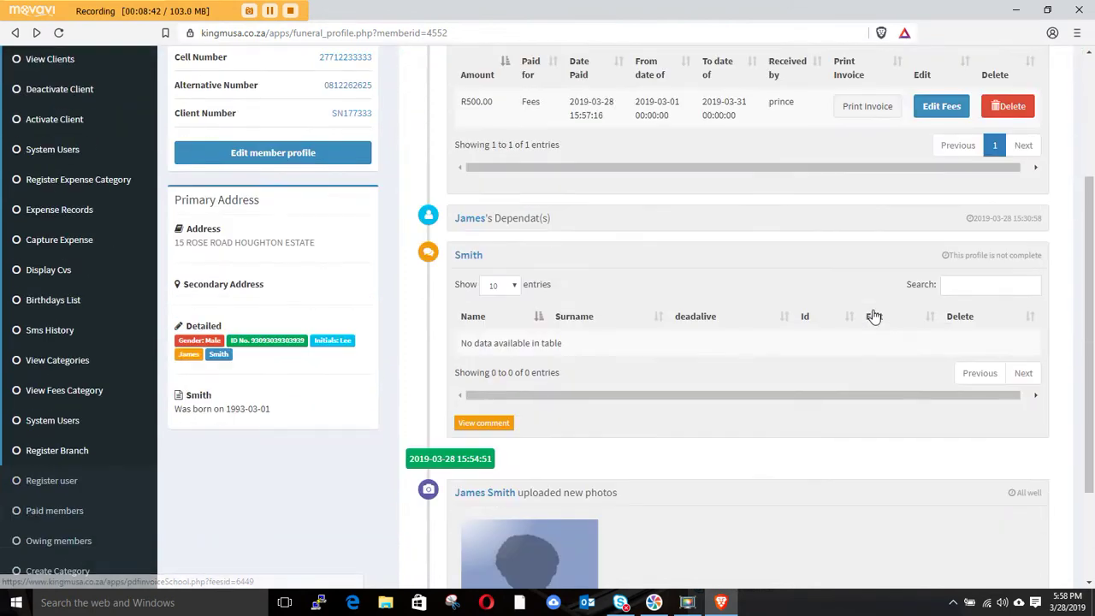
scroll(873, 315, "down", 2)
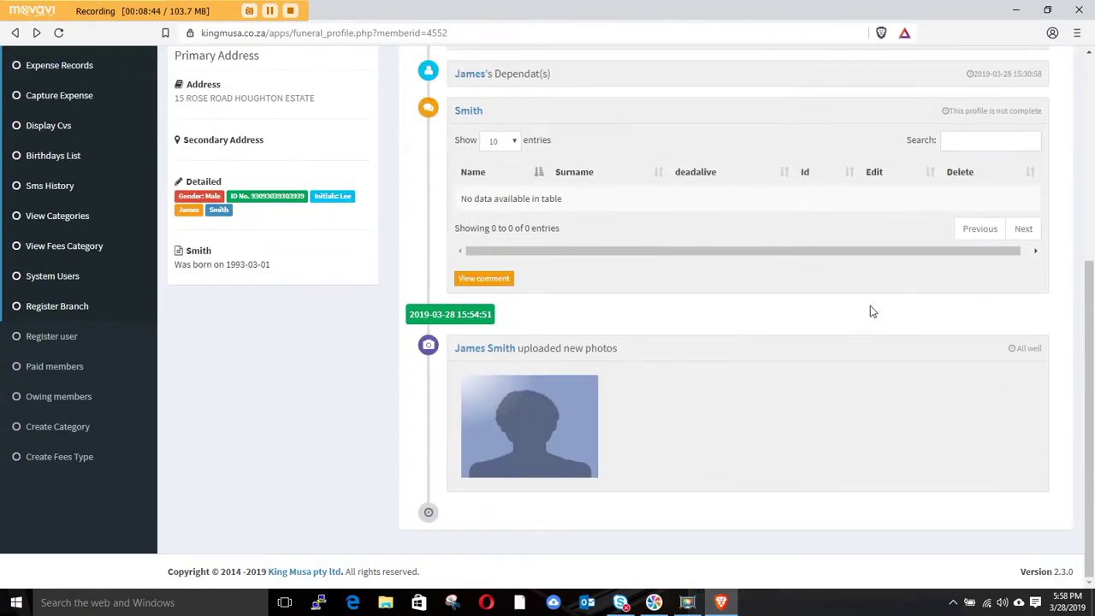
scroll(870, 312, "up", 5)
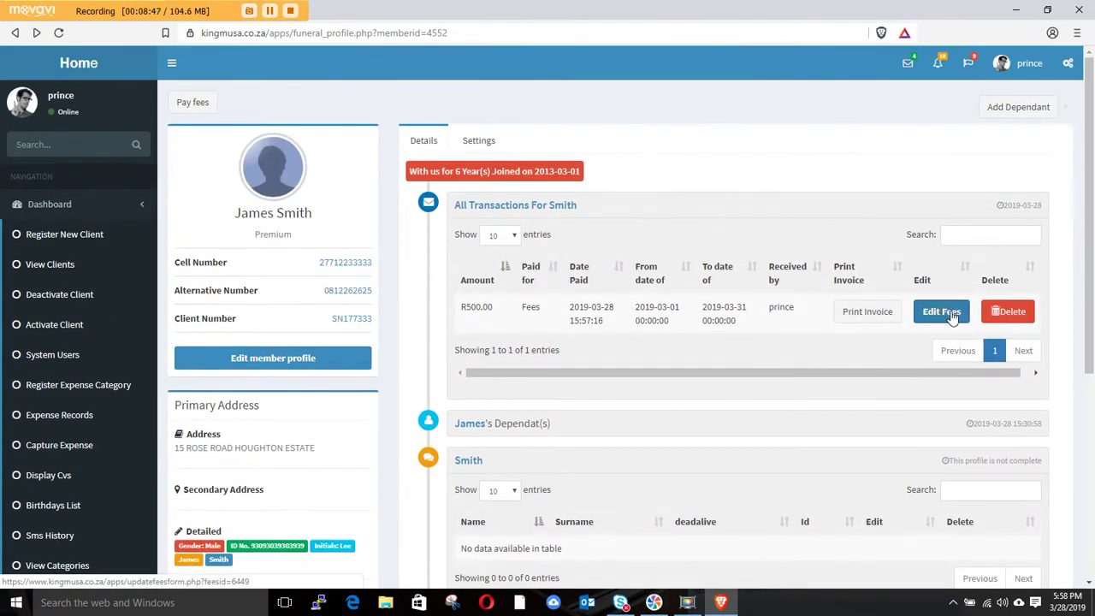
left_click(951, 313)
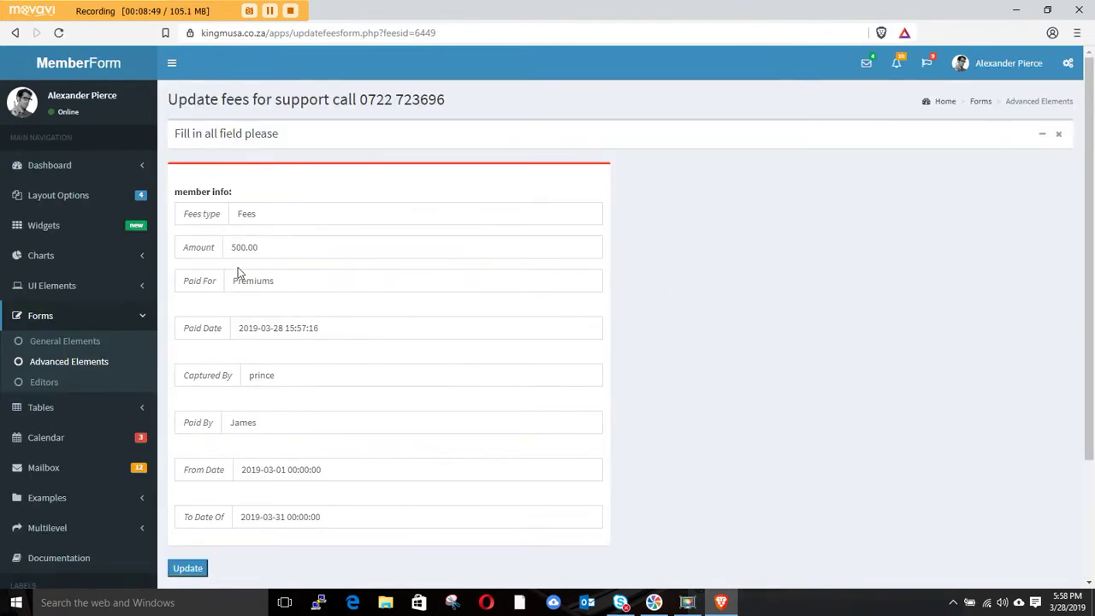
scroll(240, 270, "down", 2)
scroll(283, 382, "up", 2)
left_click(17, 34)
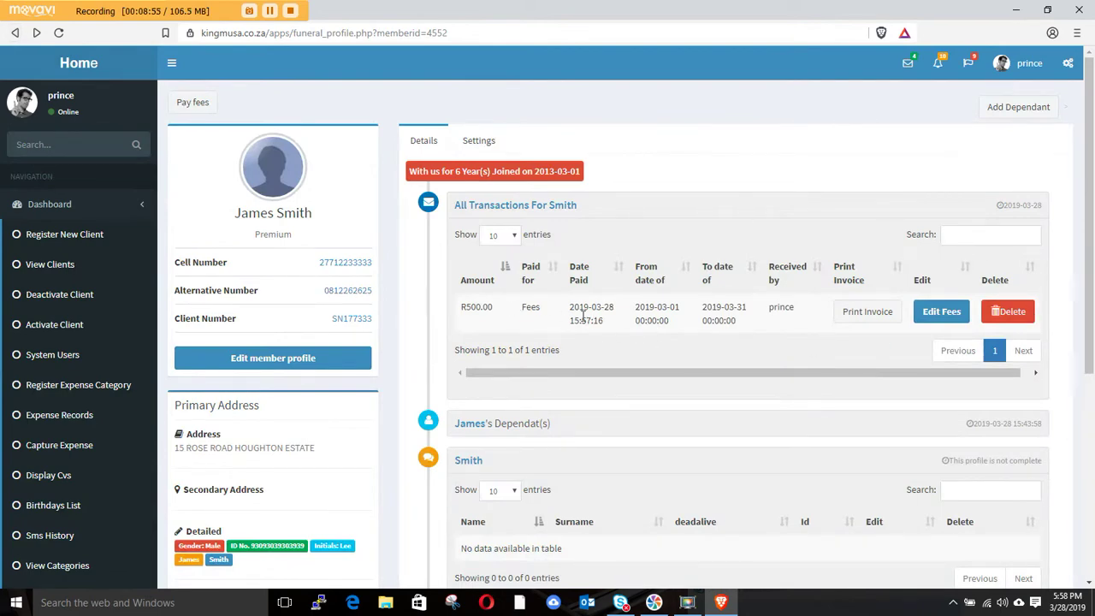
left_click(1005, 313)
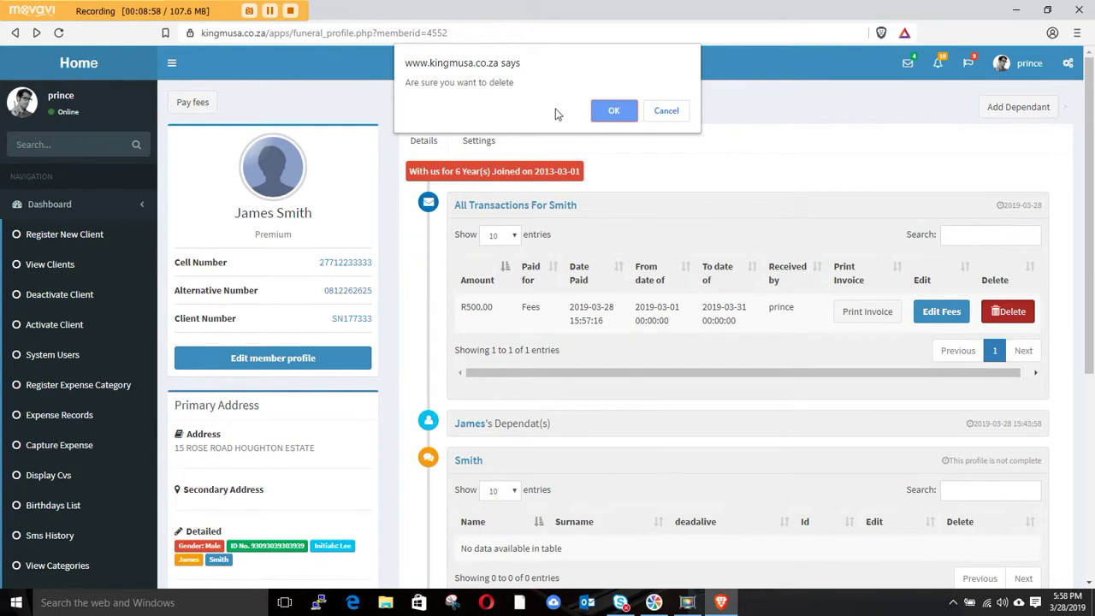
left_click(671, 113)
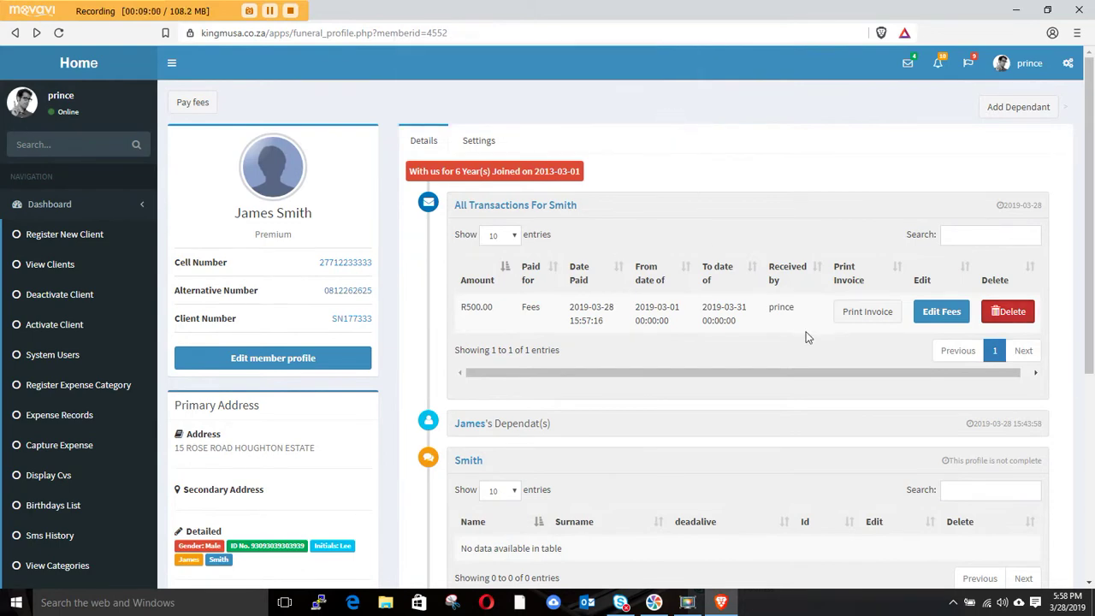
scroll(533, 296, "down", 5)
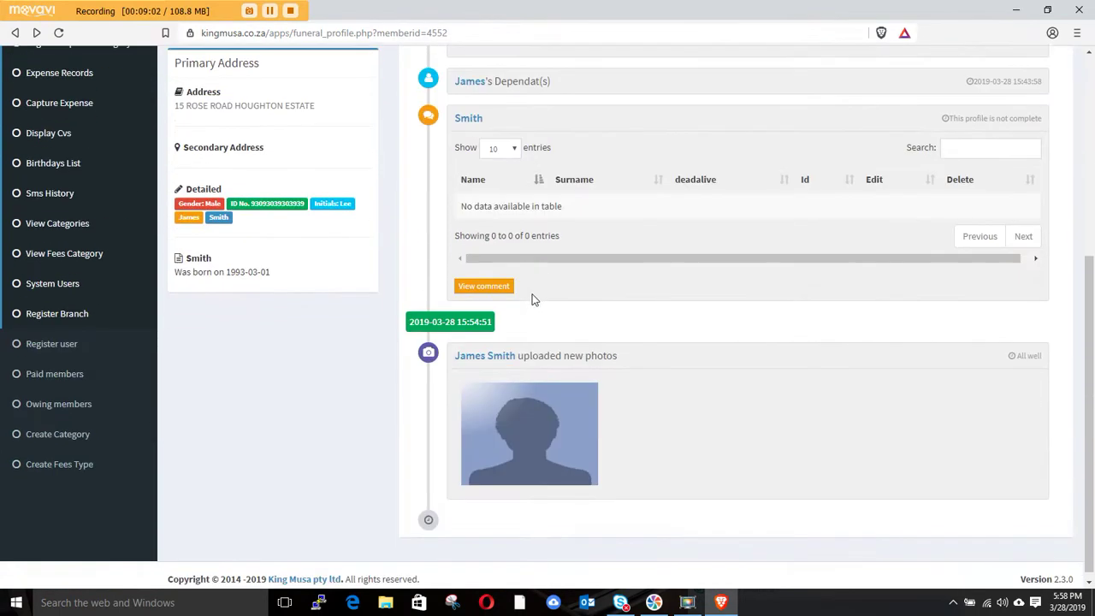
scroll(667, 460, "up", 2)
scroll(667, 461, "up", 3)
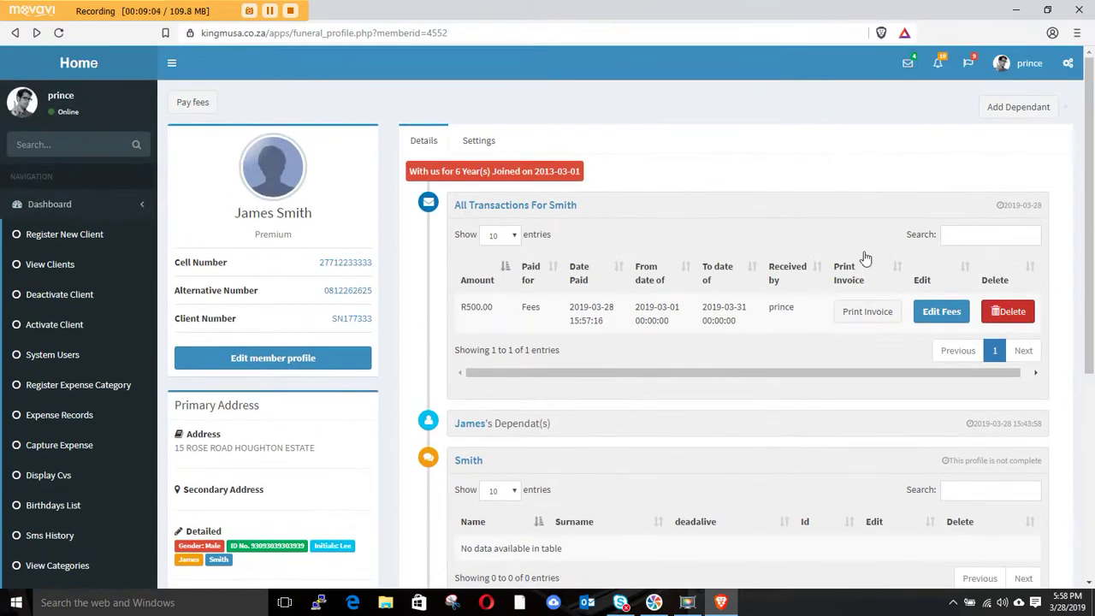
left_click(1033, 108)
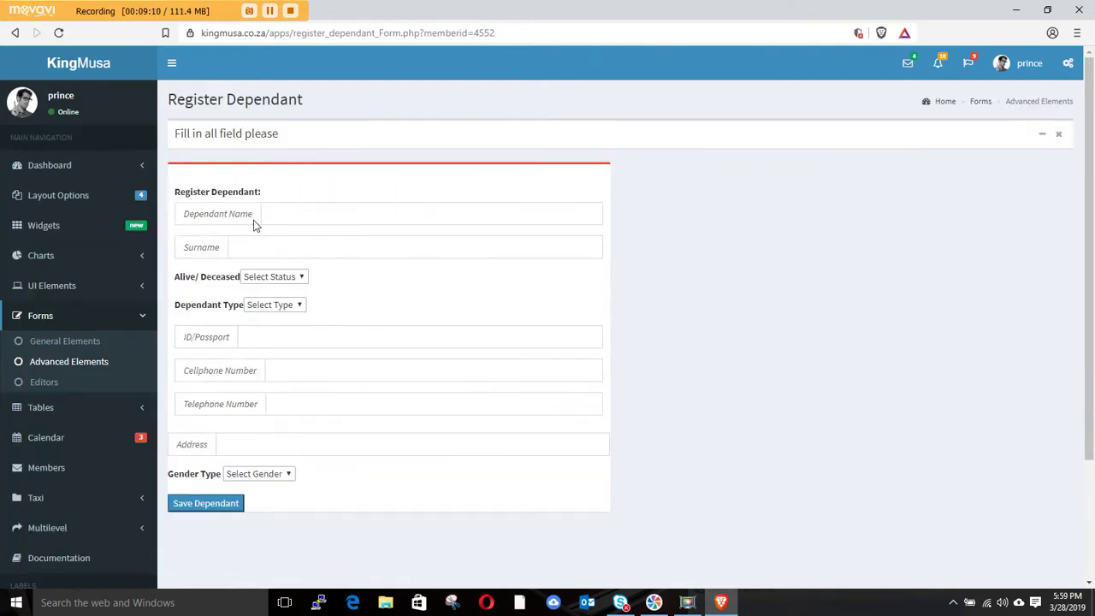
left_click(14, 33)
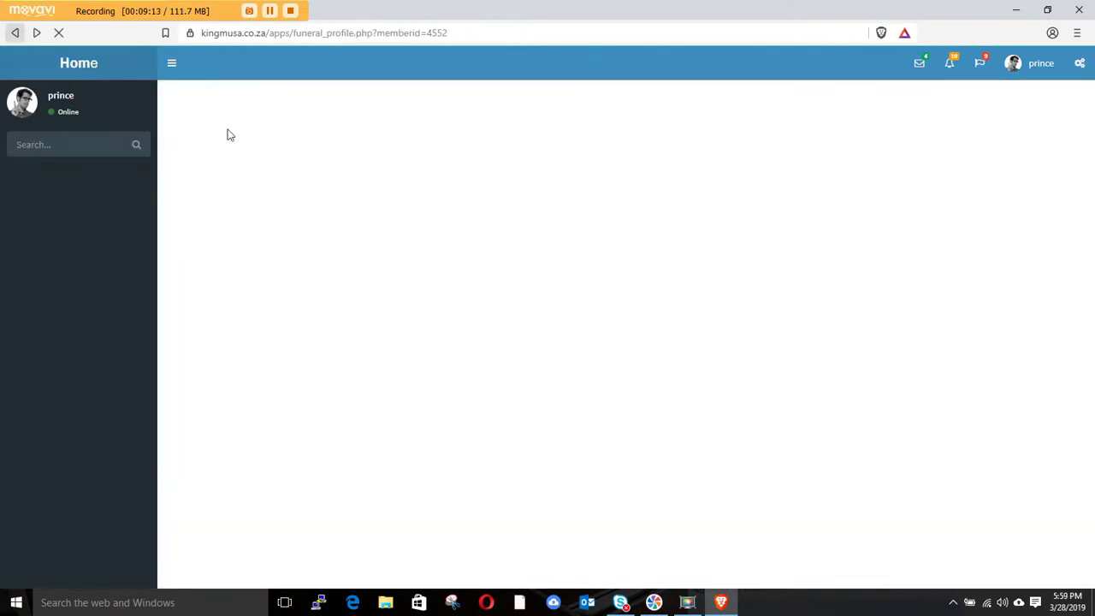
scroll(684, 291, "down", 3)
scroll(684, 291, "down", 2)
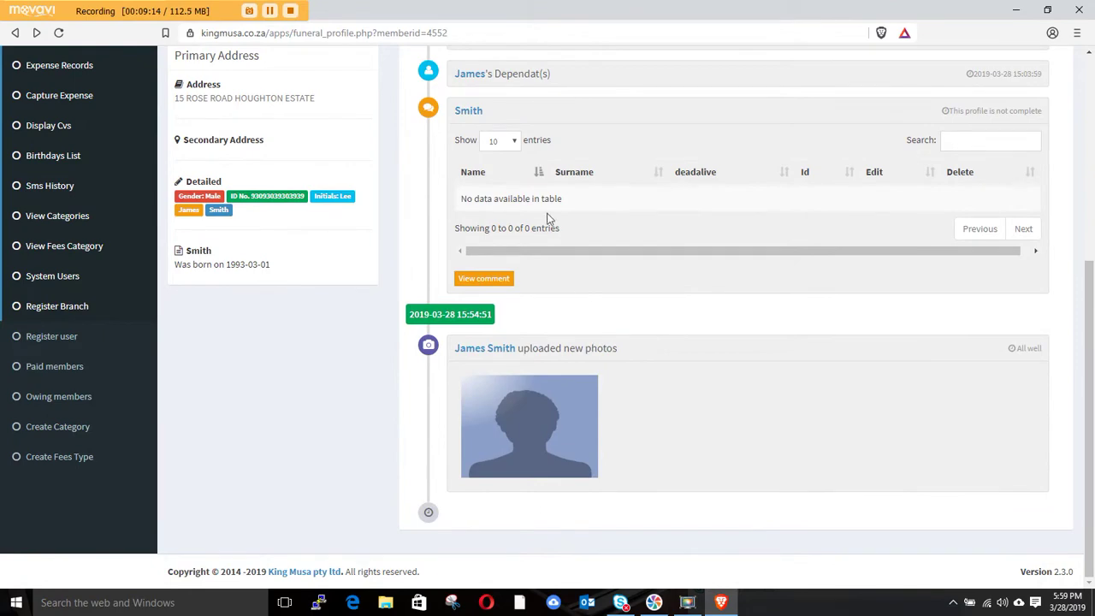
scroll(548, 219, "up", 1)
scroll(556, 285, "up", 2)
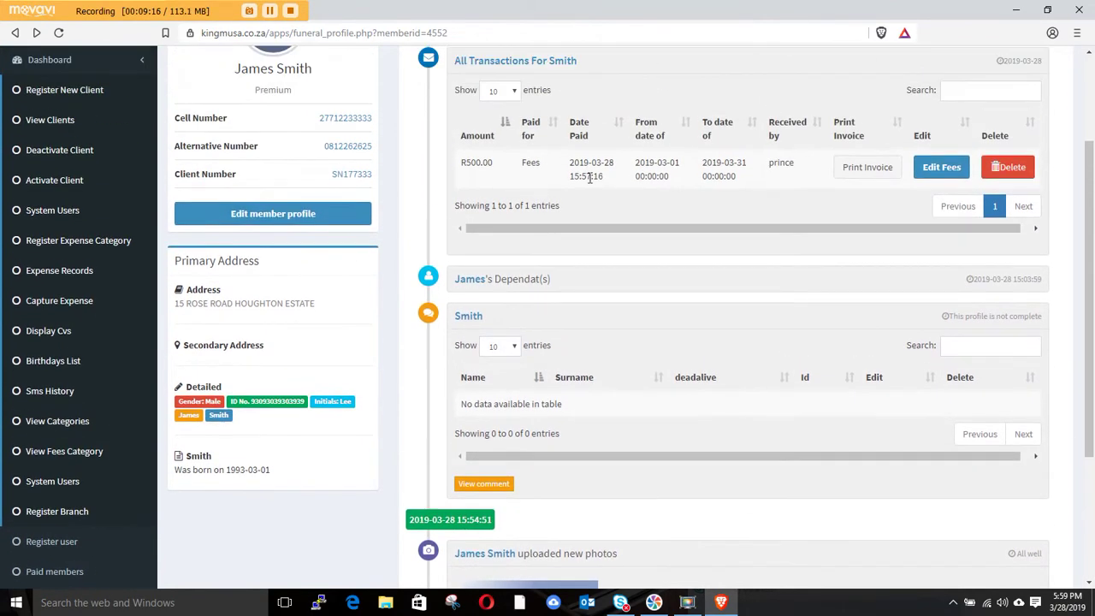
scroll(589, 431, "up", 2)
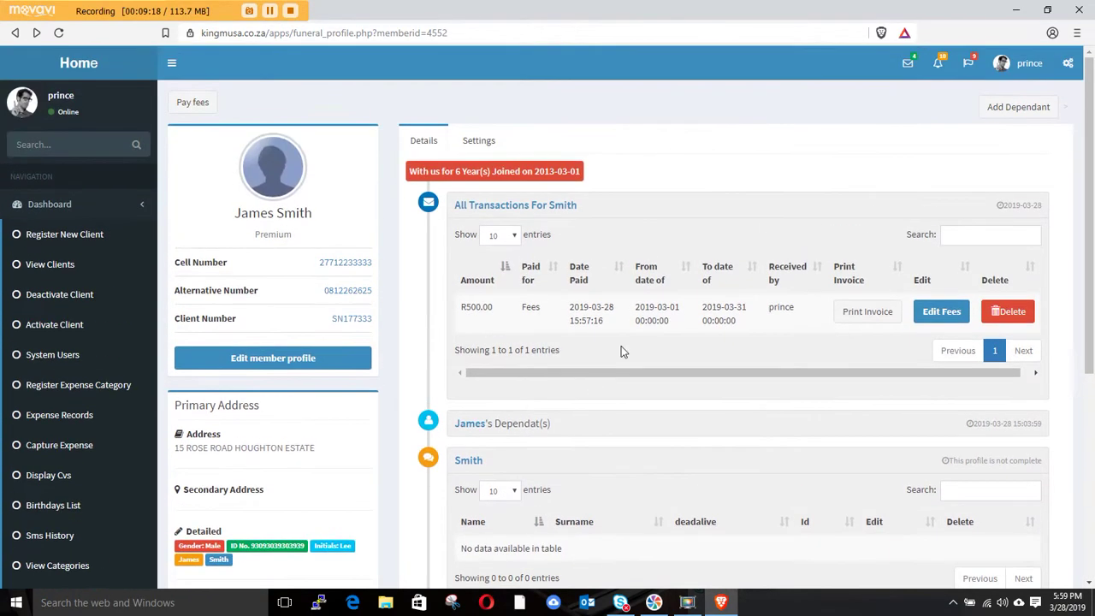
scroll(722, 305, "down", 3)
scroll(585, 299, "up", 2)
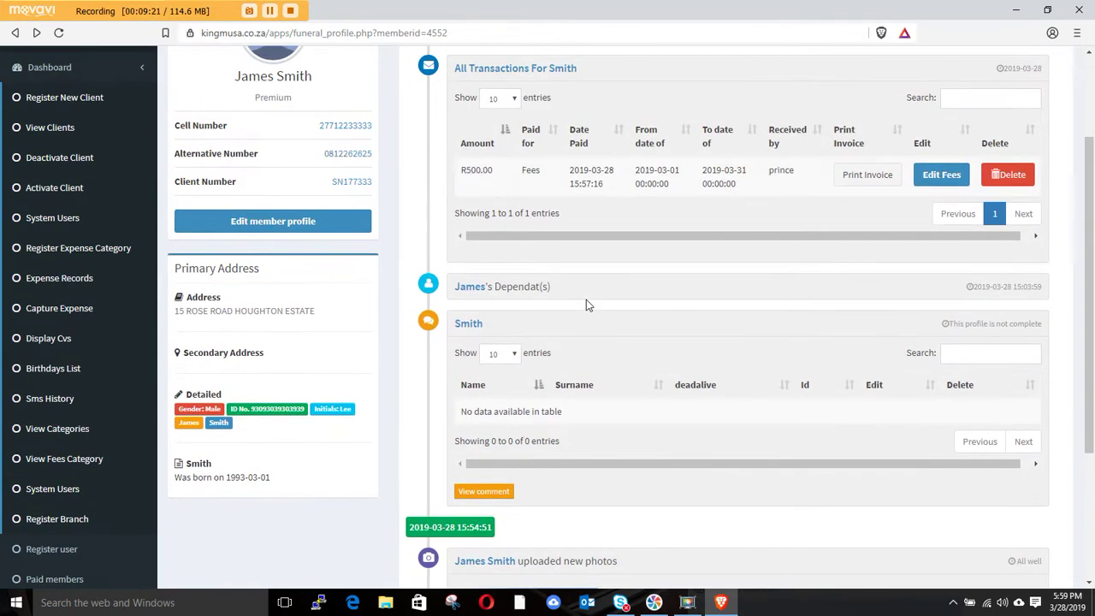
scroll(812, 376, "up", 2)
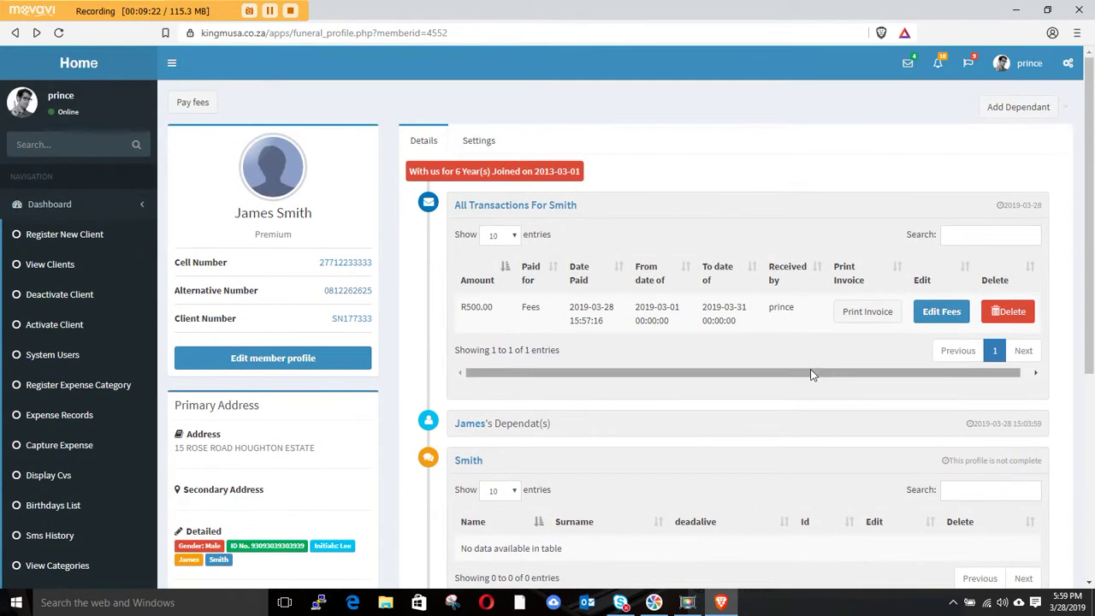
Start a new dependant with a first name and the client's surname, status Alive, relationship Brother
left_click(1020, 108)
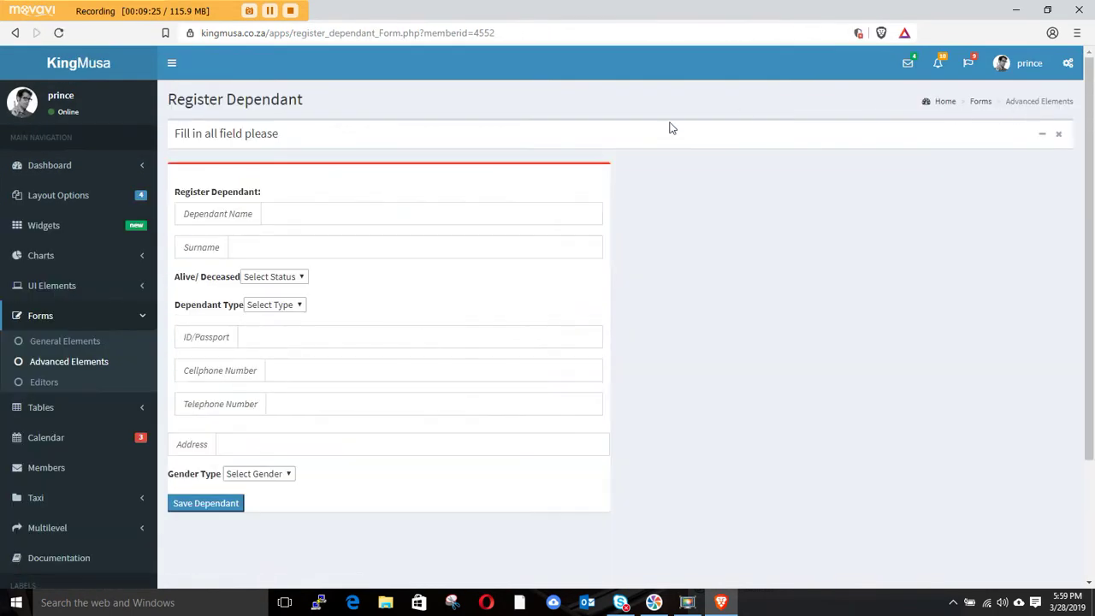
left_click(344, 213)
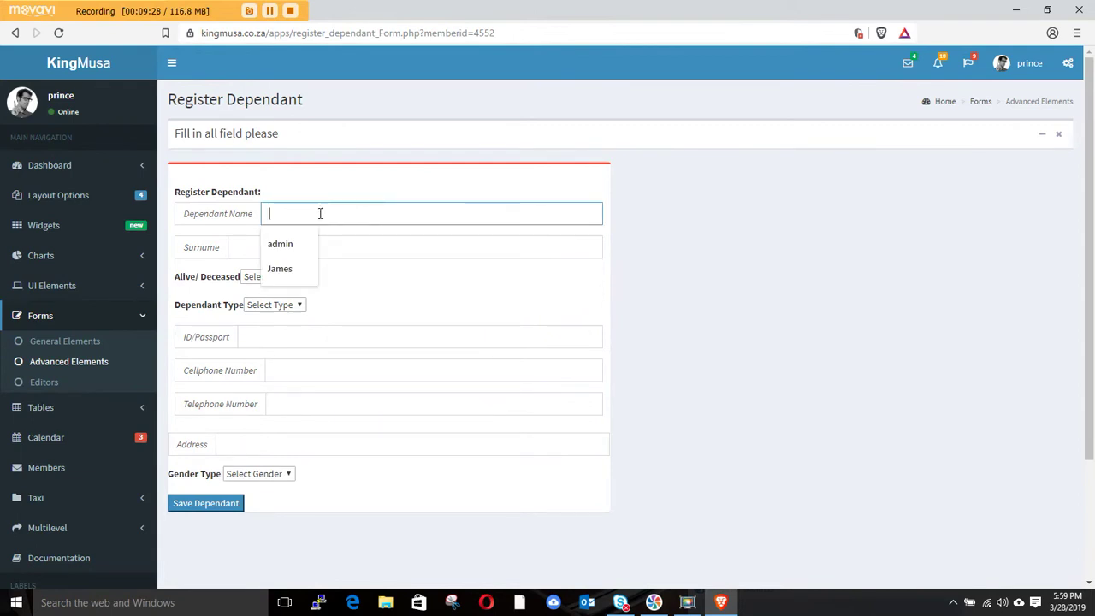
type("Amin")
left_click(298, 247)
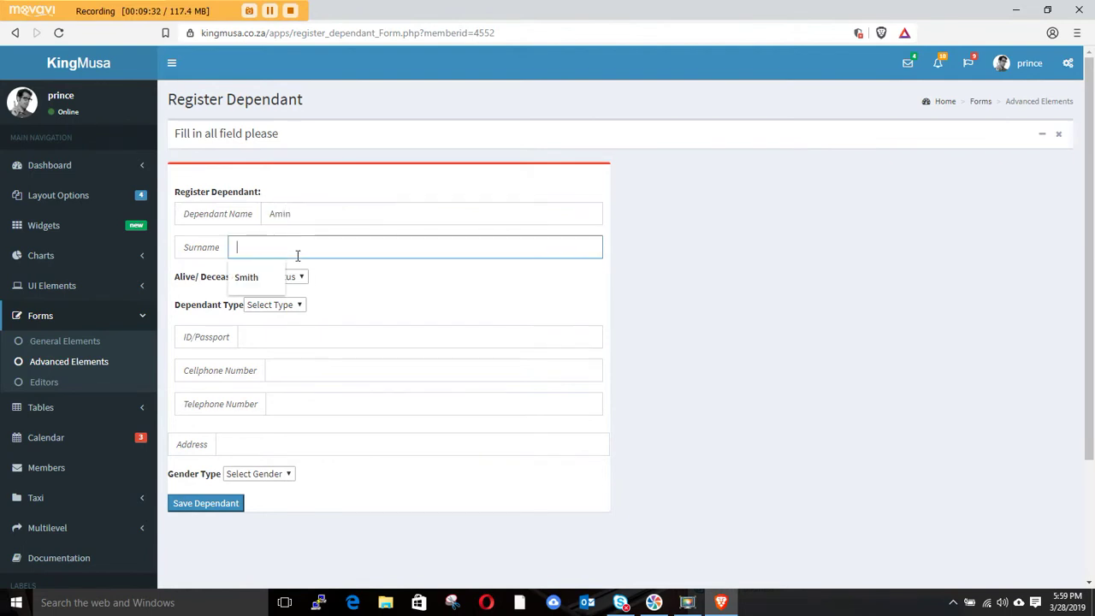
left_click(271, 277)
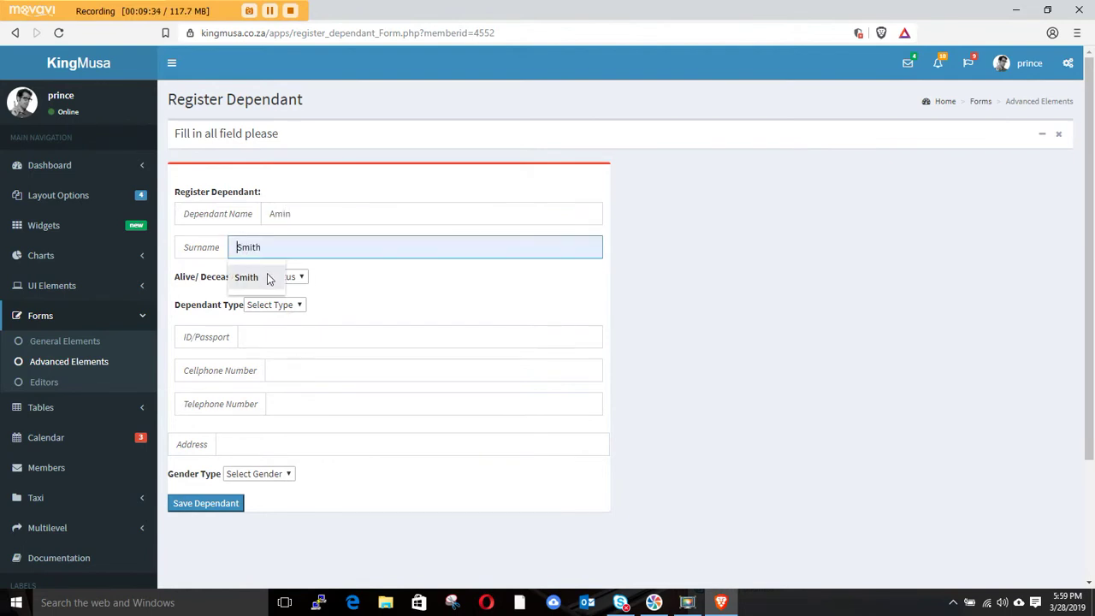
left_click(297, 276)
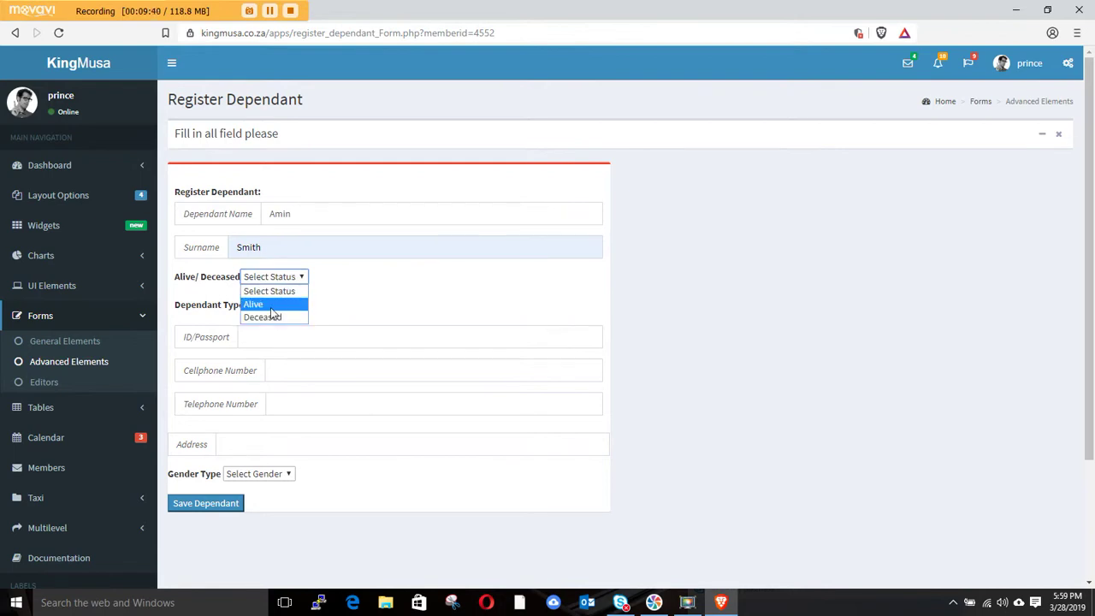
left_click(271, 308)
left_click(294, 307)
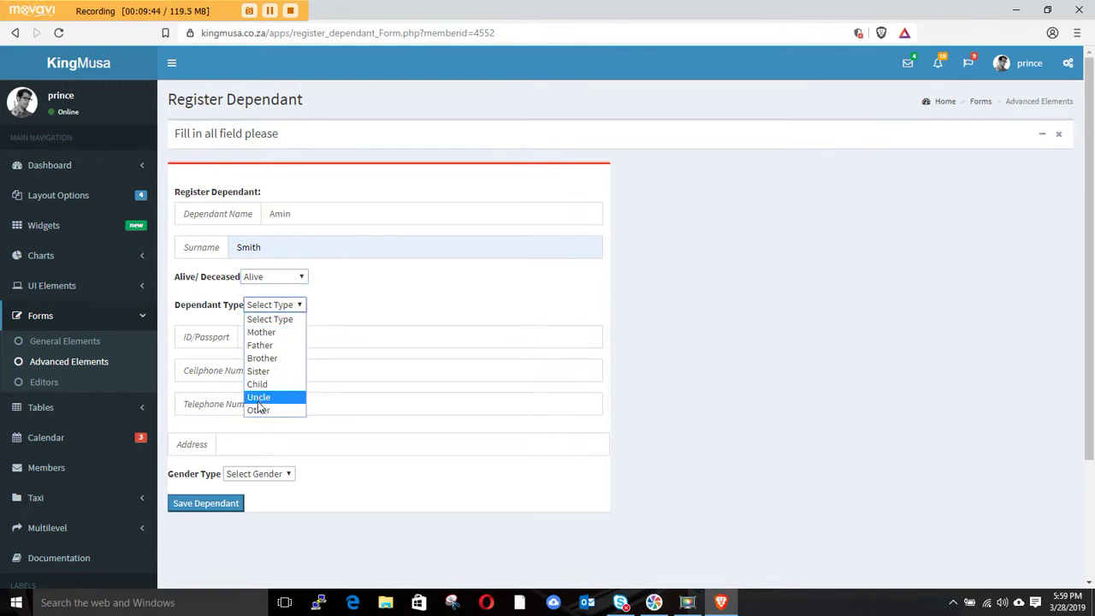
left_click(276, 358)
Fill in the dependant's ID number, cellphone, telephone, address and gender, then save him
left_click(290, 336)
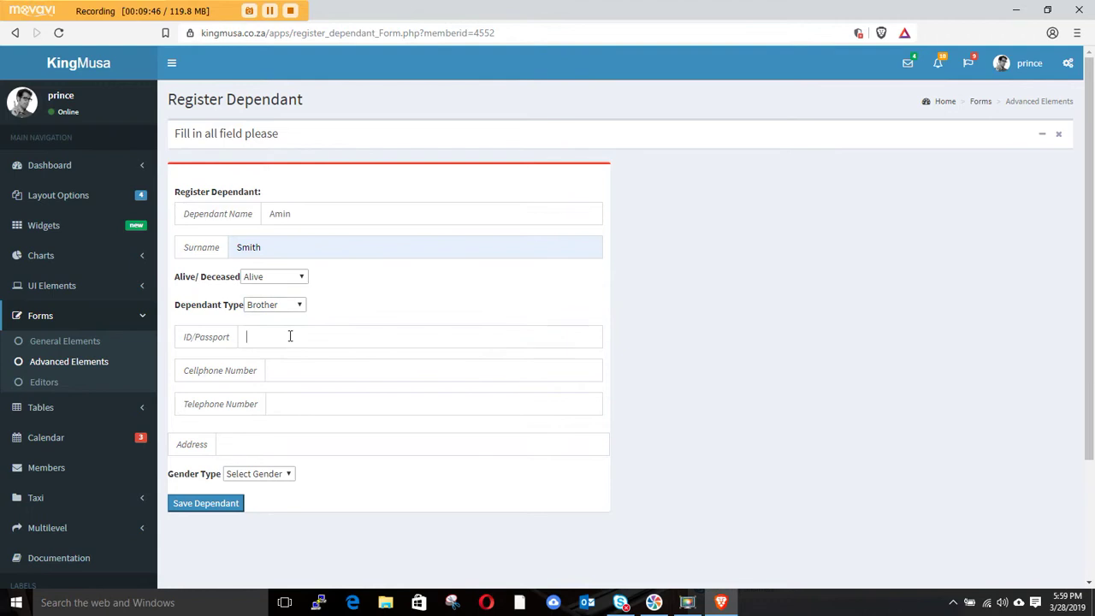
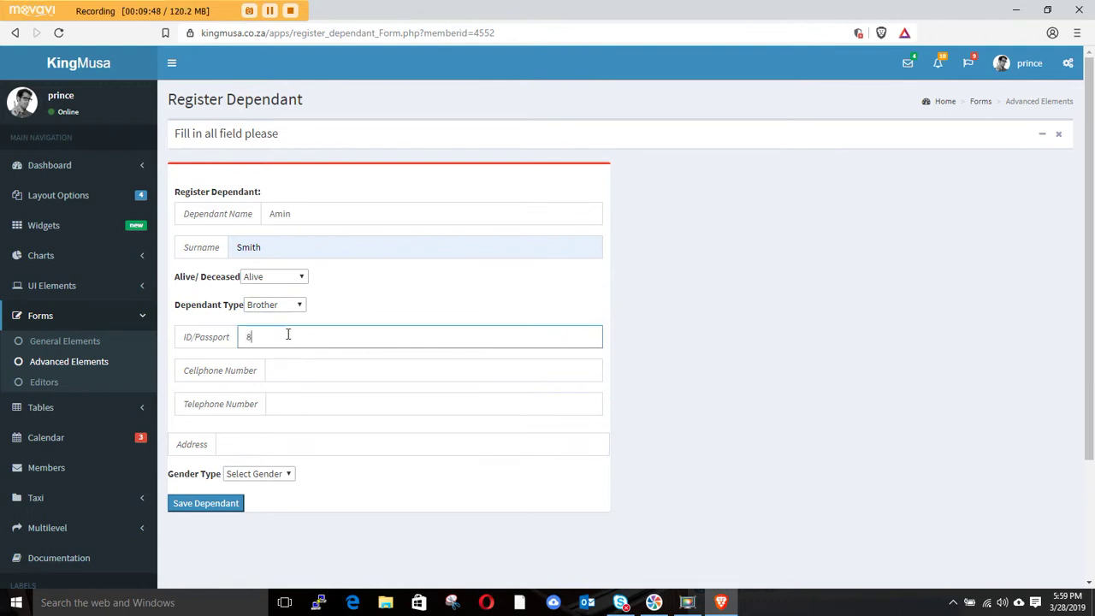
left_click(288, 370)
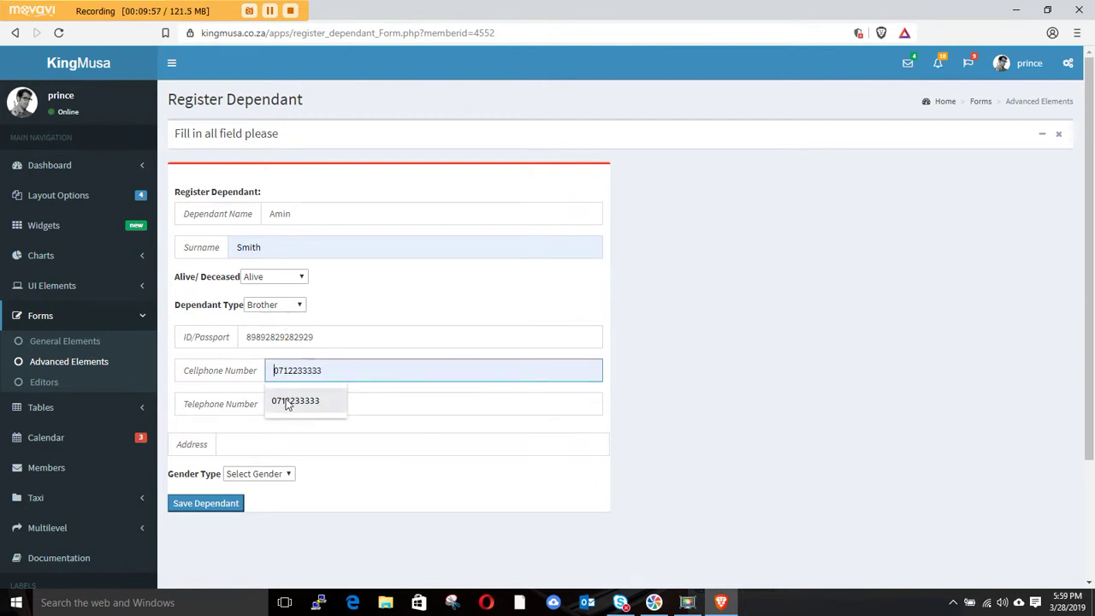
left_click(287, 403)
left_click(338, 404)
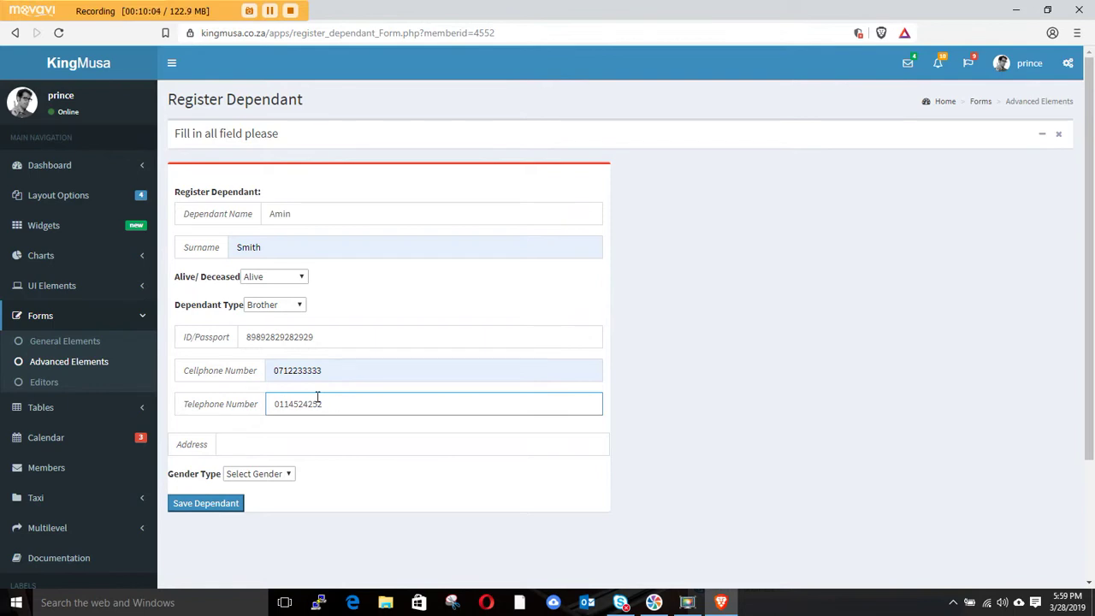
left_click(279, 445)
left_click(282, 474)
left_click(274, 472)
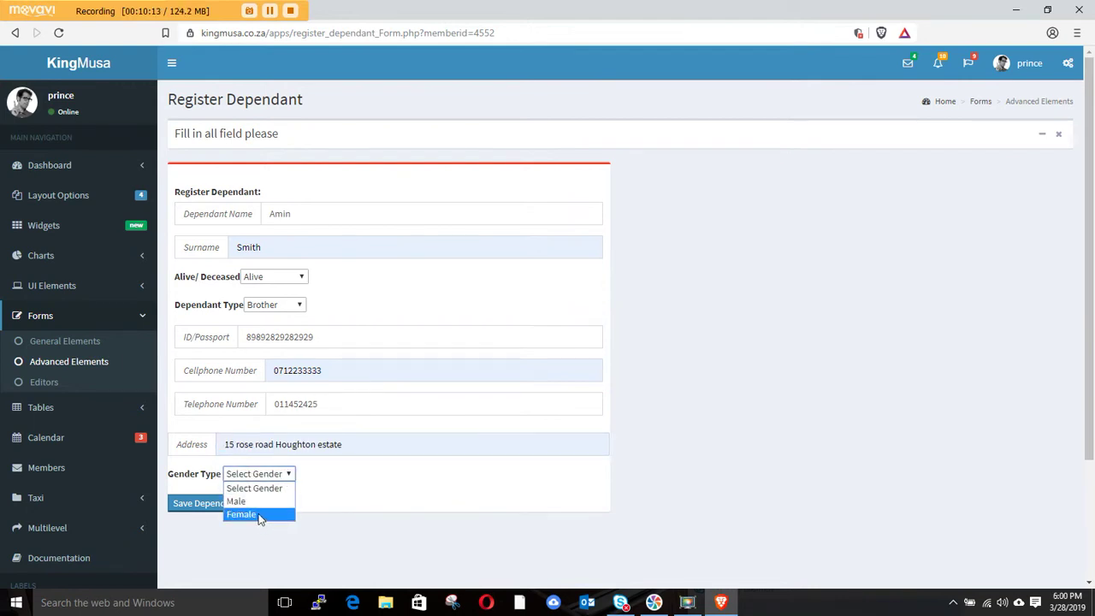
left_click(211, 504)
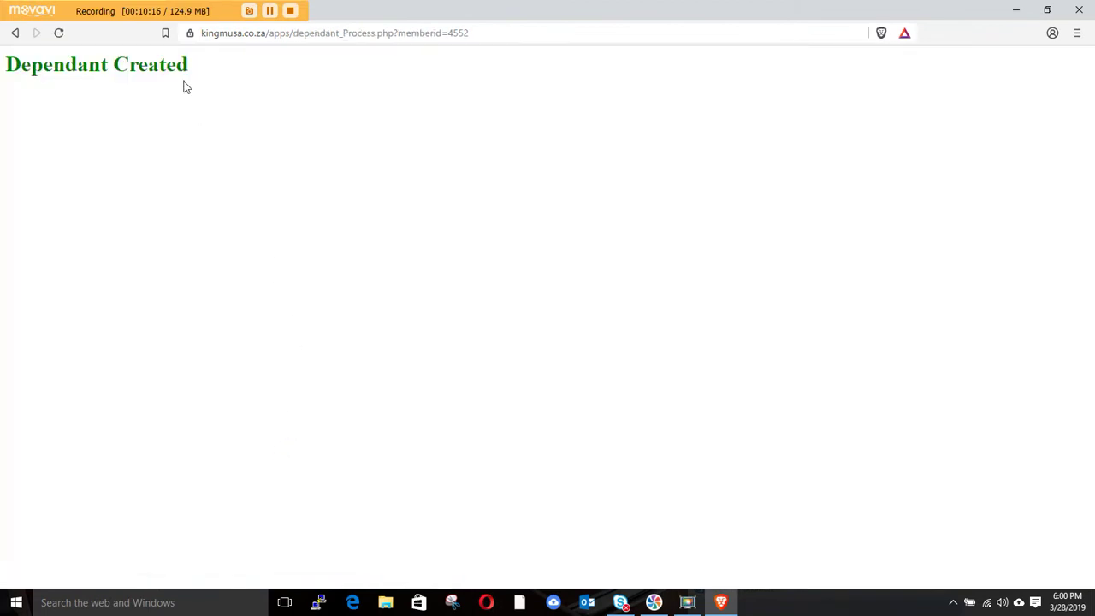
left_click(17, 32)
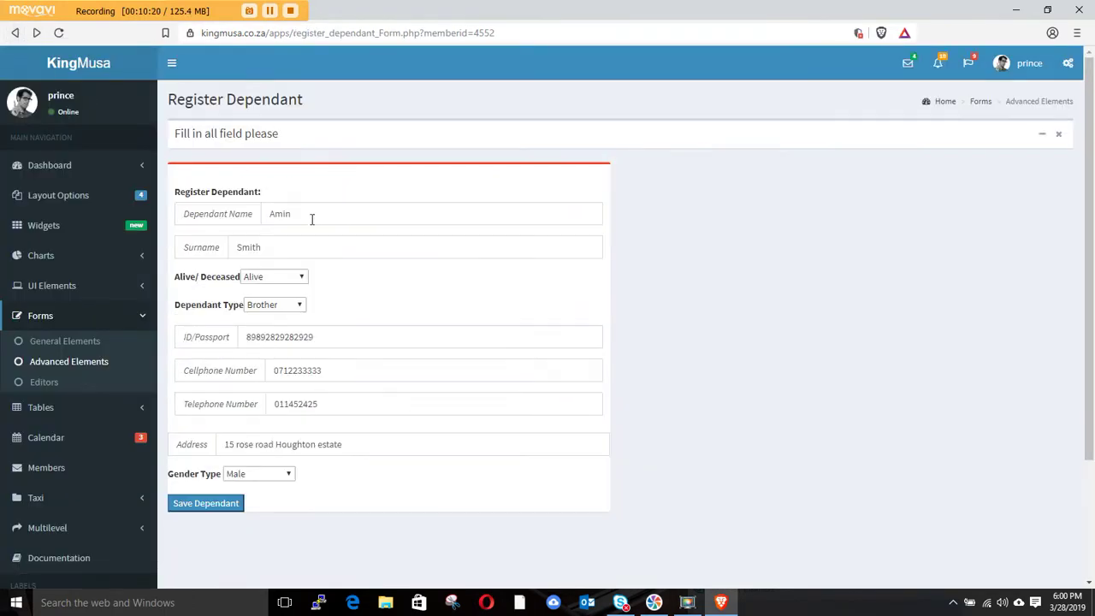
Go through View Clients to the Premium member's profile and edit the brother dependant
left_click(66, 66)
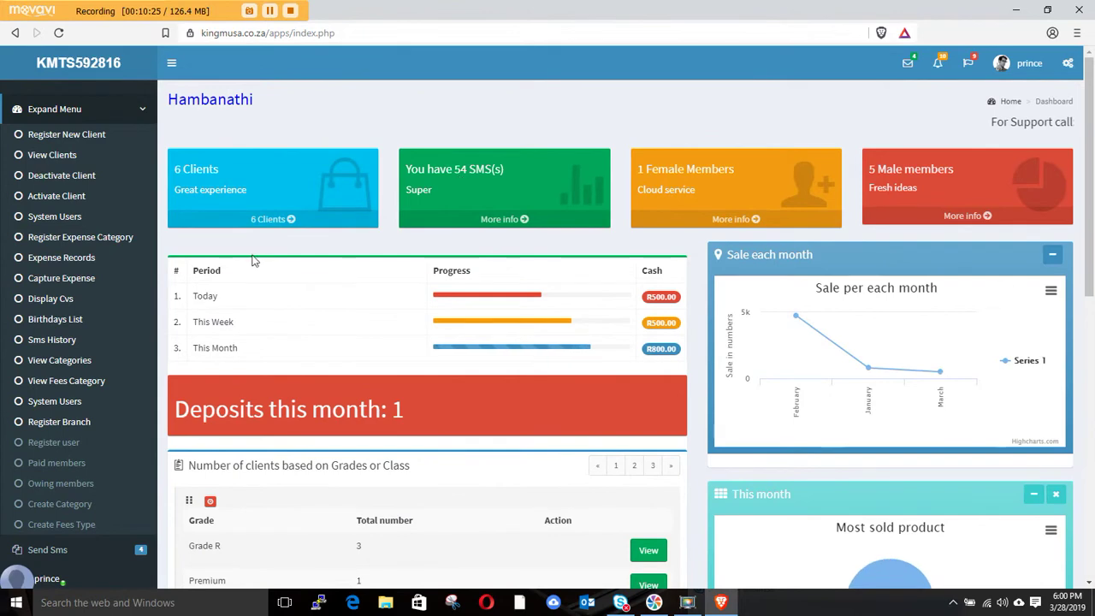
left_click(59, 158)
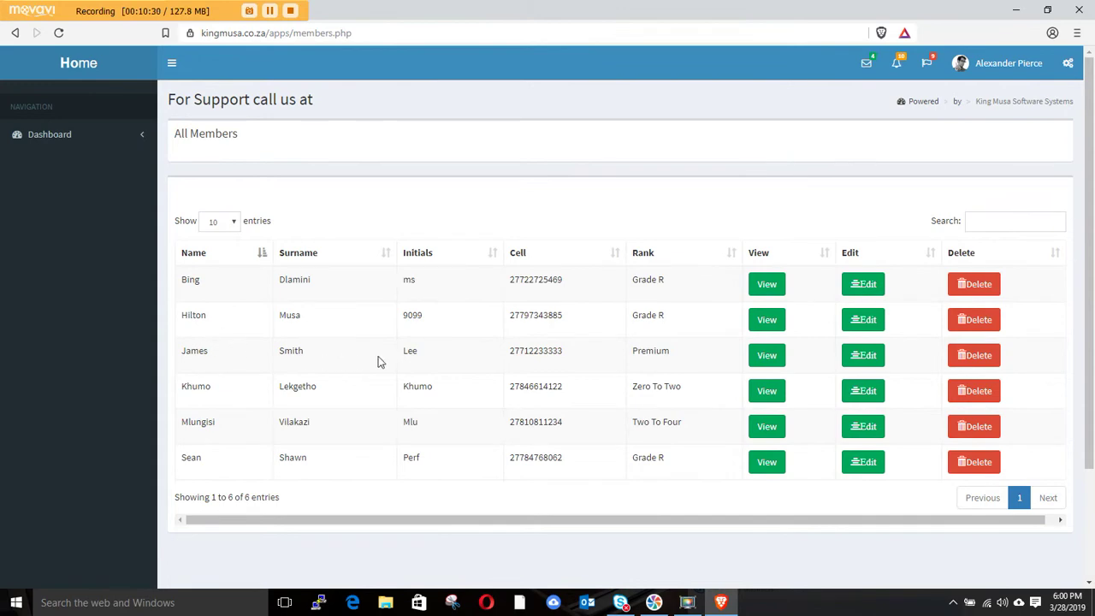
left_click(766, 355)
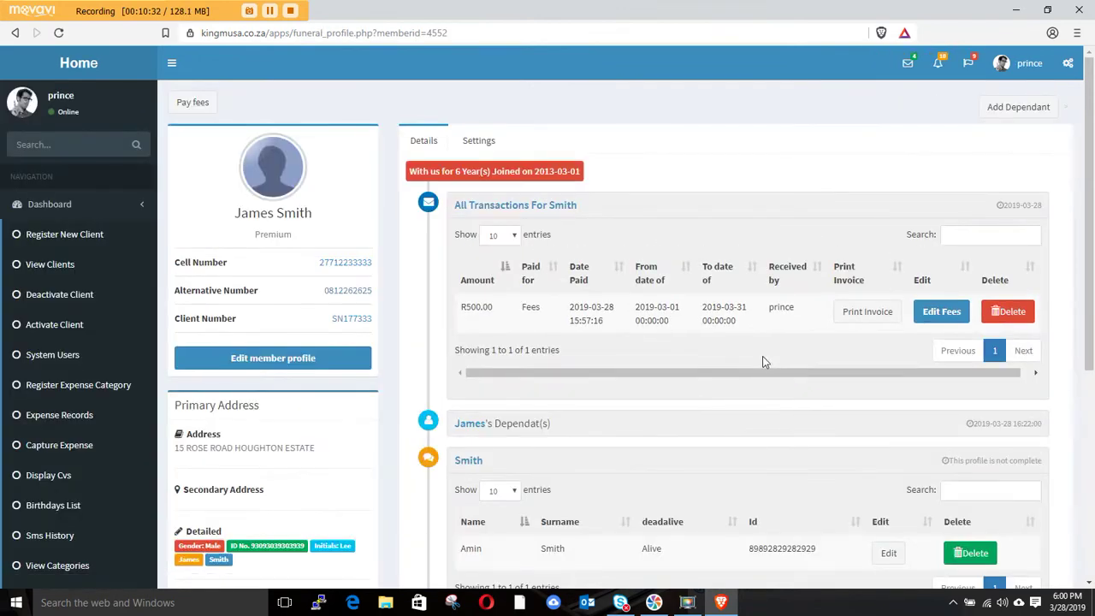
scroll(761, 364, "down", 4)
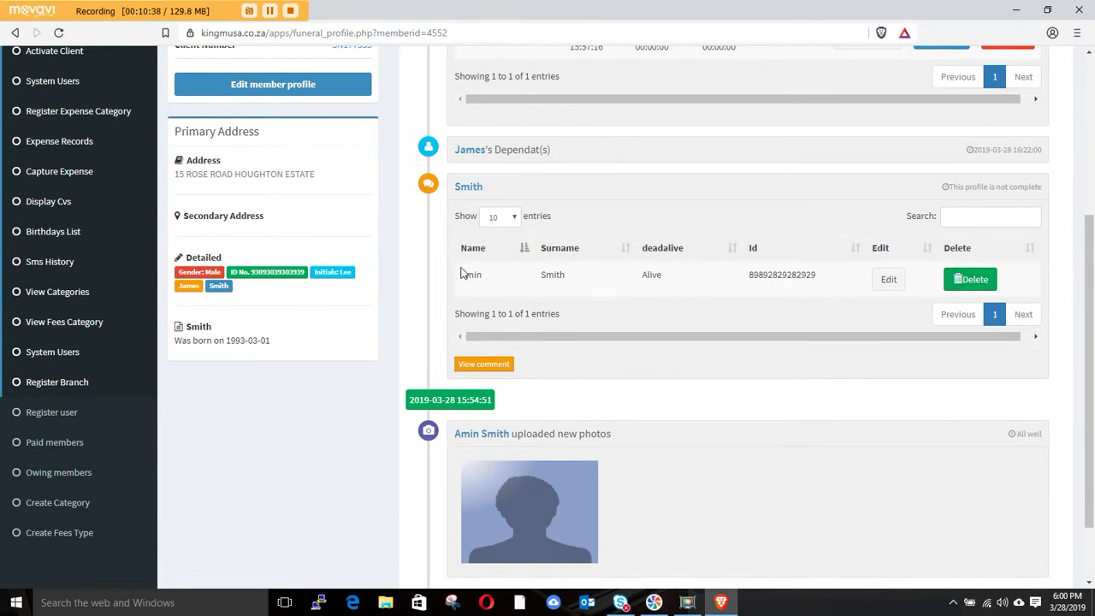
scroll(648, 288, "up", 1)
scroll(559, 266, "up", 3)
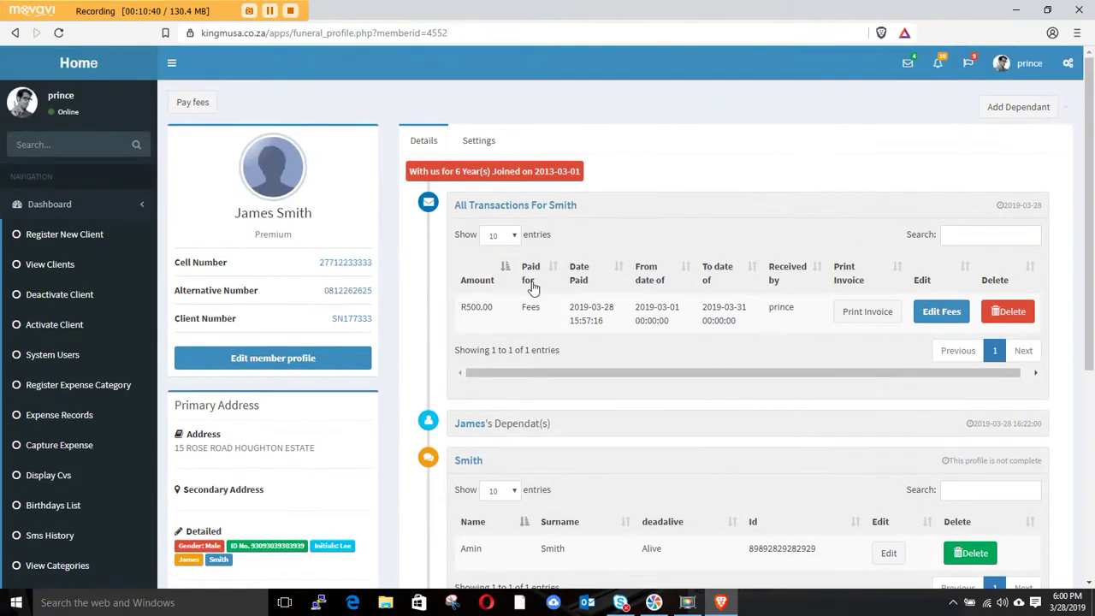
scroll(532, 287, "down", 3)
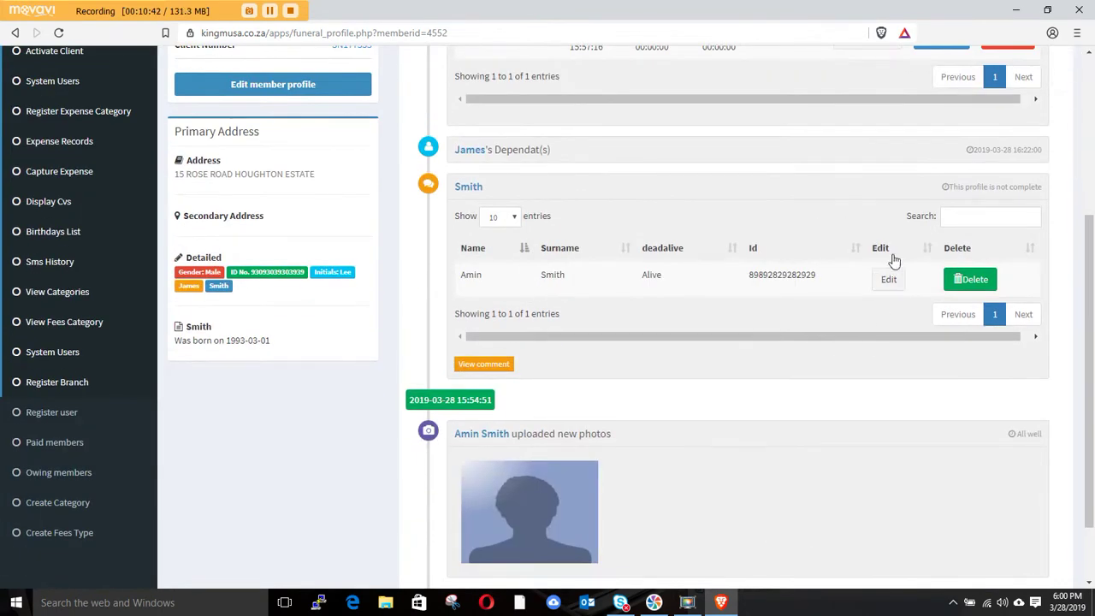
scroll(830, 323, "up", 1)
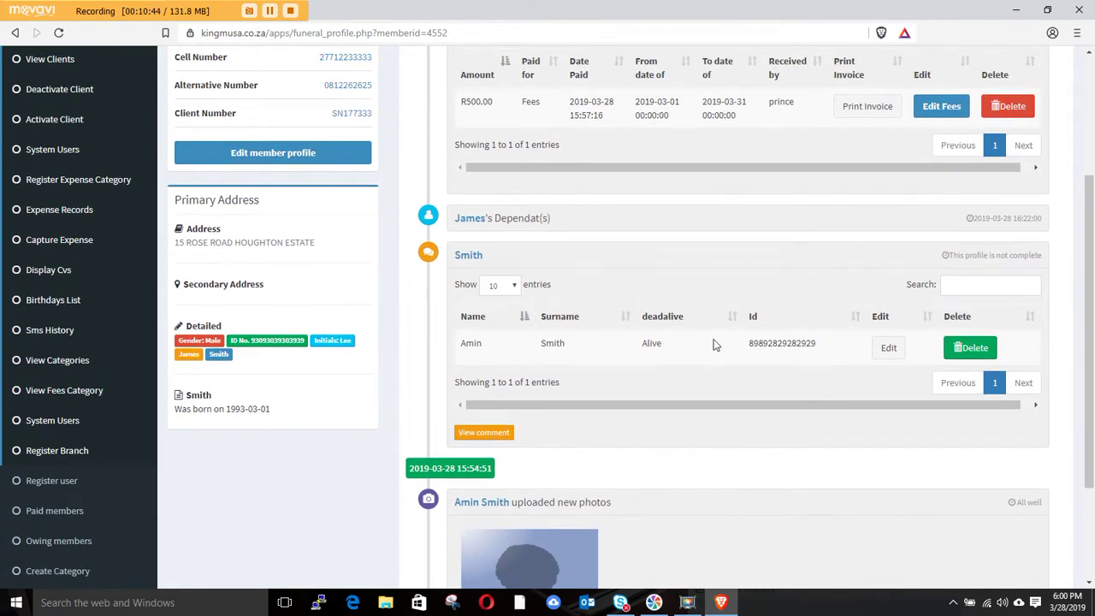
left_click(887, 351)
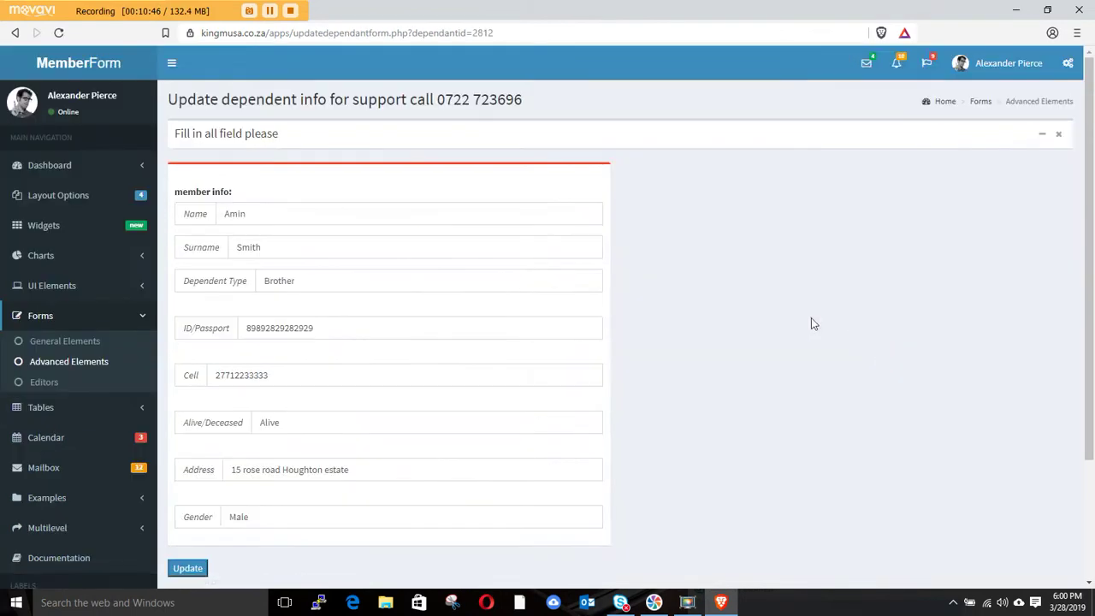
Check the brother dependant's Alive/Deceased status field on the update form, leaving it Alive
scroll(342, 274, "down", 2)
scroll(345, 273, "up", 2)
scroll(220, 237, "down", 2)
left_click(304, 266)
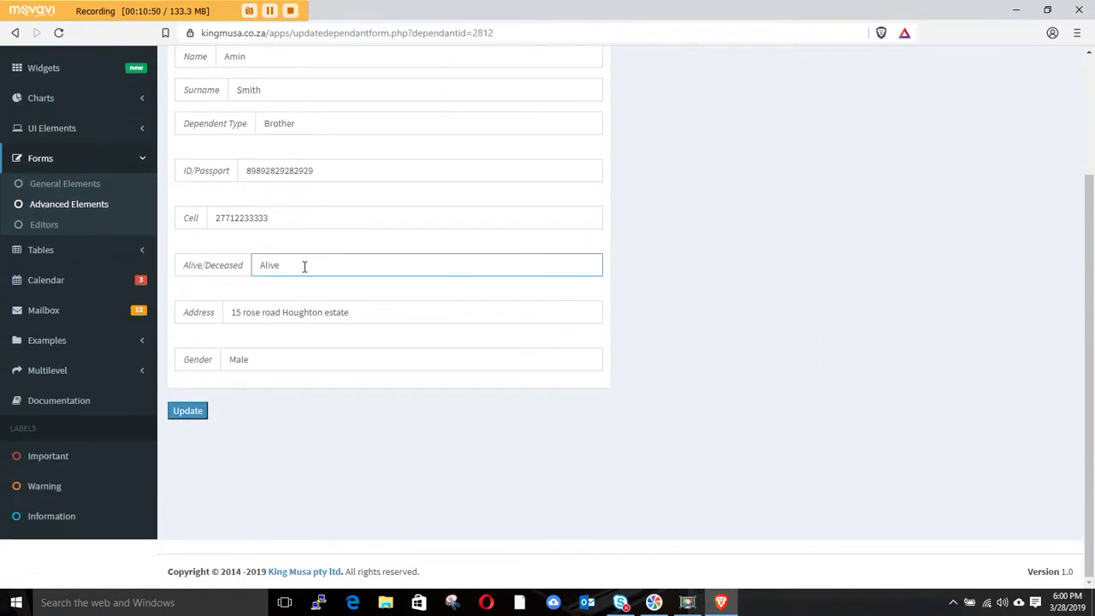
scroll(304, 266, "up", 2)
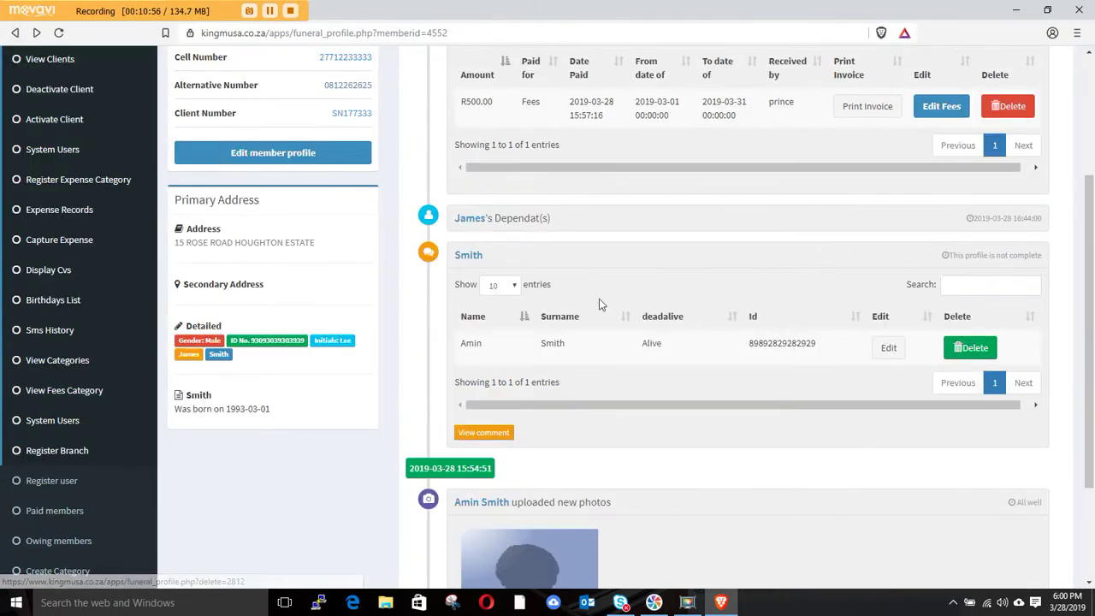
Review the member's profile and highlight the 'With us for 6 Year(s)' banner text
scroll(652, 350, "down", 2)
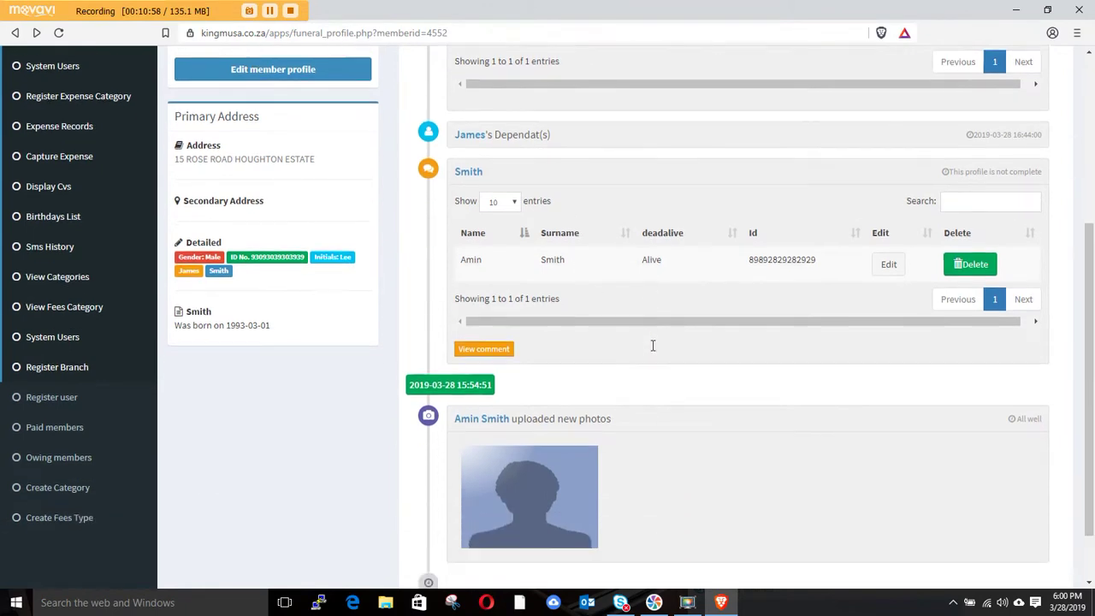
scroll(653, 349, "up", 2)
scroll(652, 350, "up", 2)
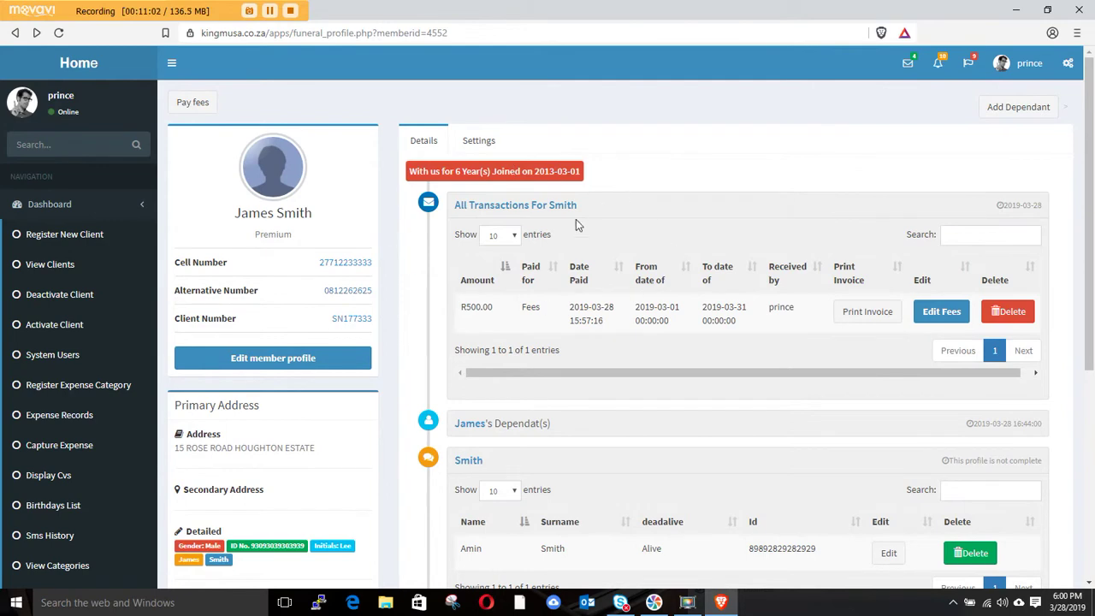
scroll(896, 370, "down", 2)
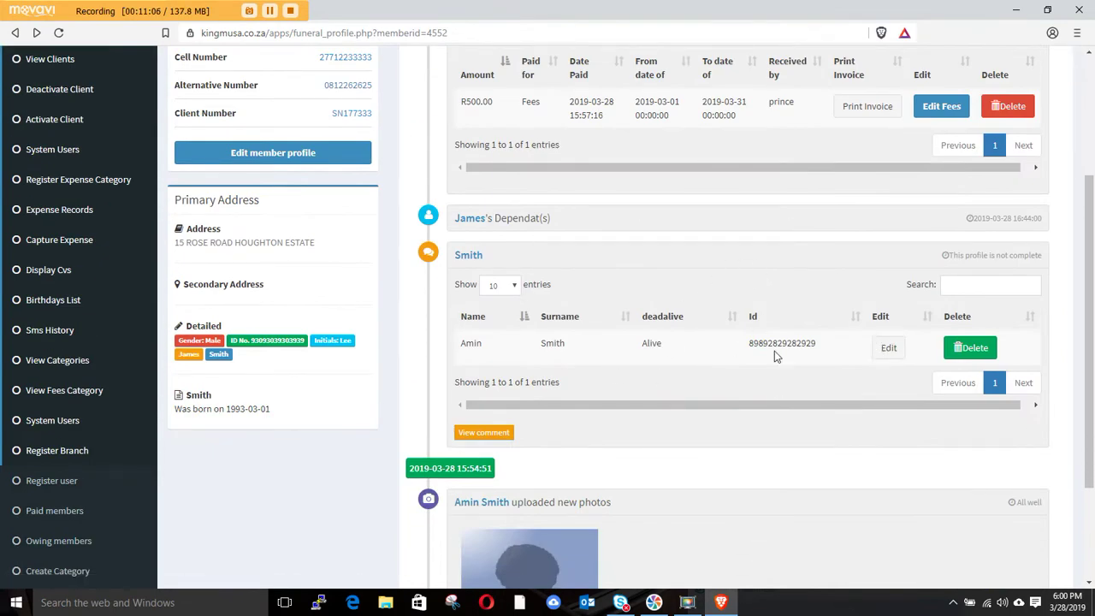
scroll(775, 352, "up", 2)
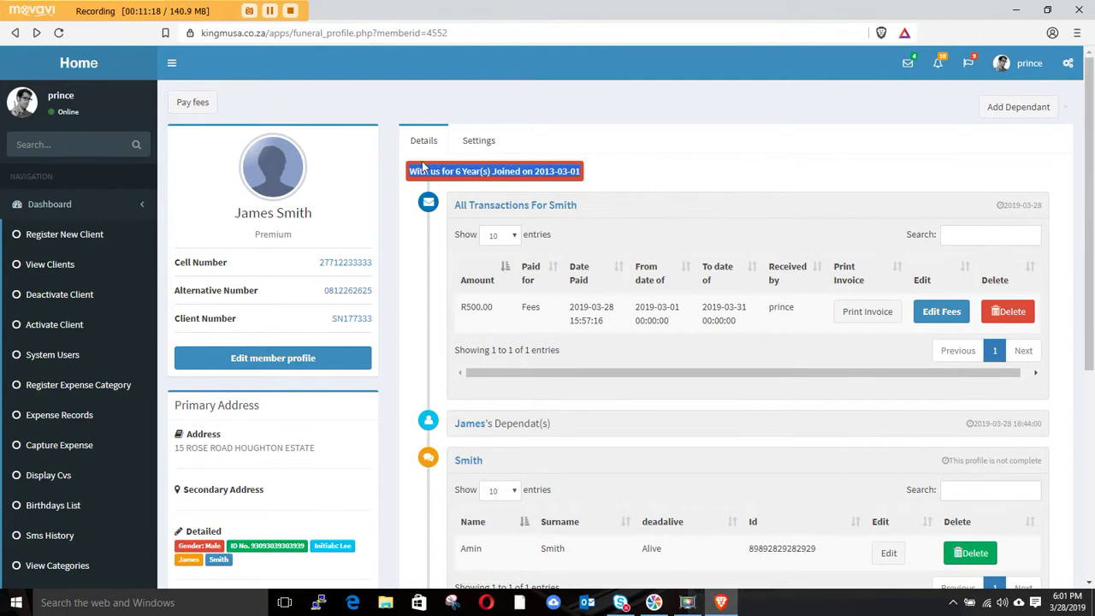
left_click(489, 171)
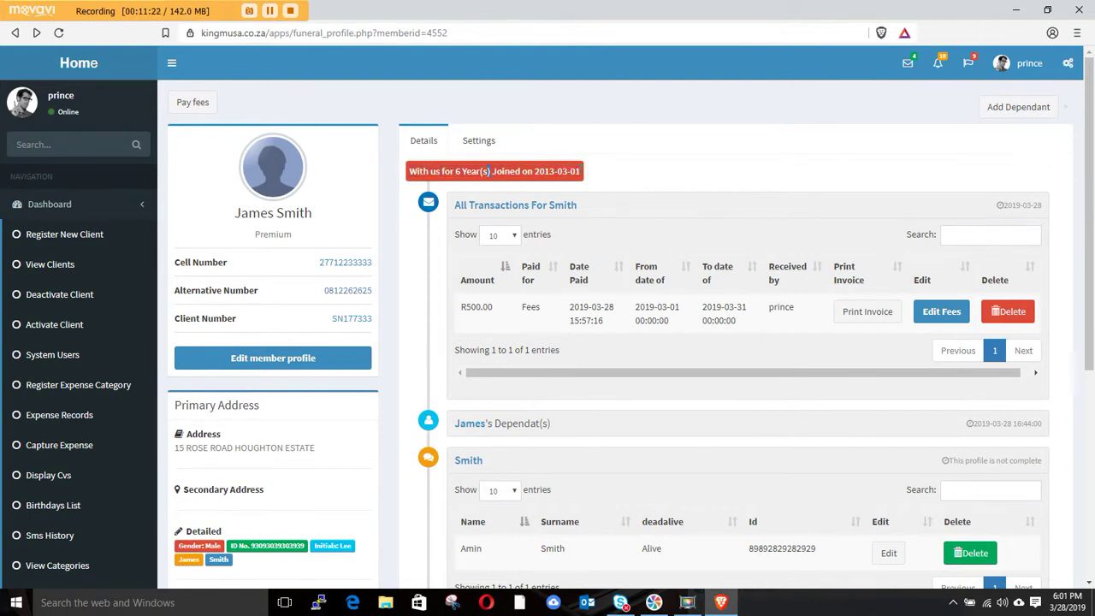
left_click_drag(522, 171, 454, 171)
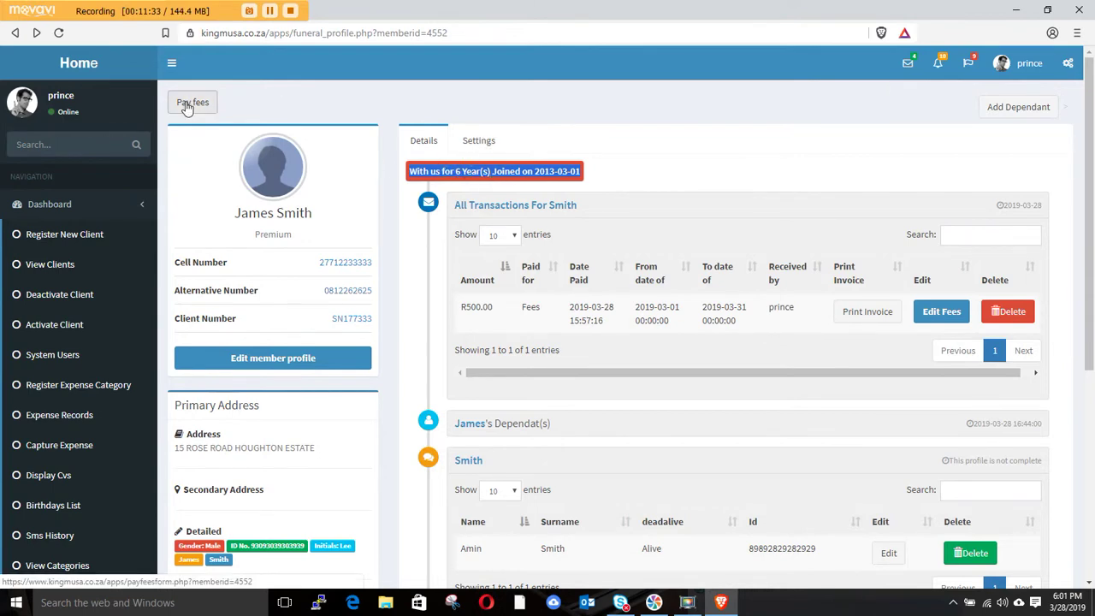
Return to the dashboard and open the Deactivate list of 6 clients
scroll(183, 116, "down", 4)
scroll(183, 122, "up", 2)
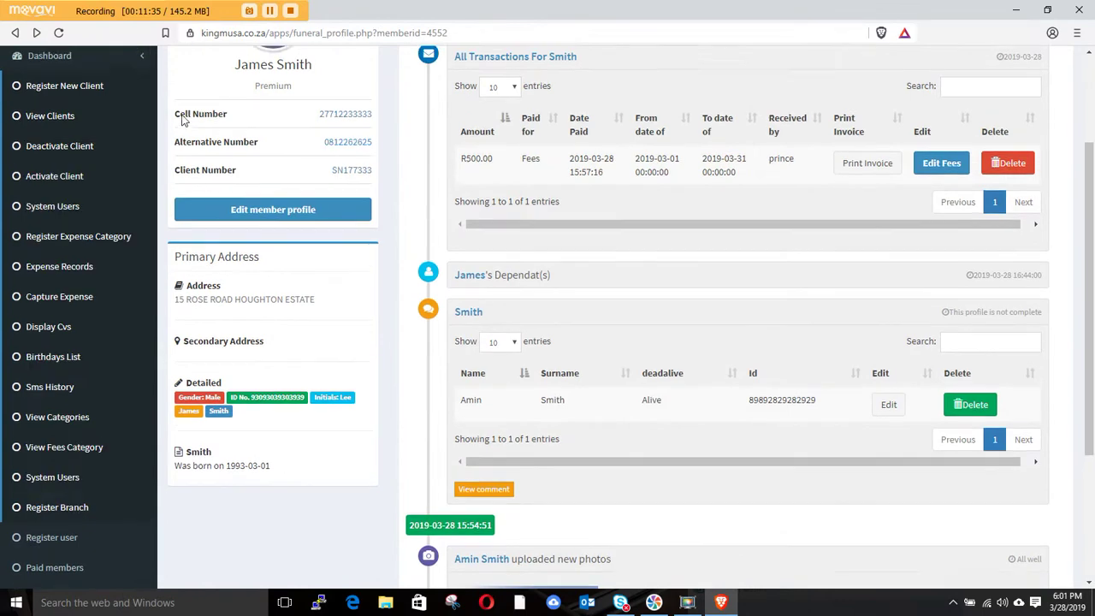
scroll(183, 117, "up", 3)
left_click(96, 61)
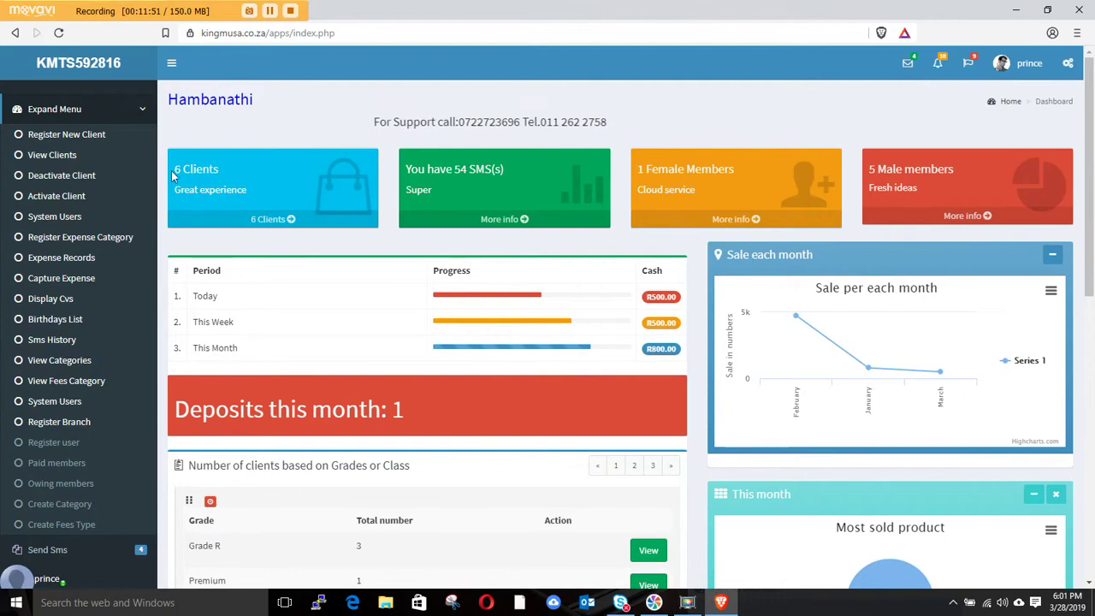
left_click(88, 175)
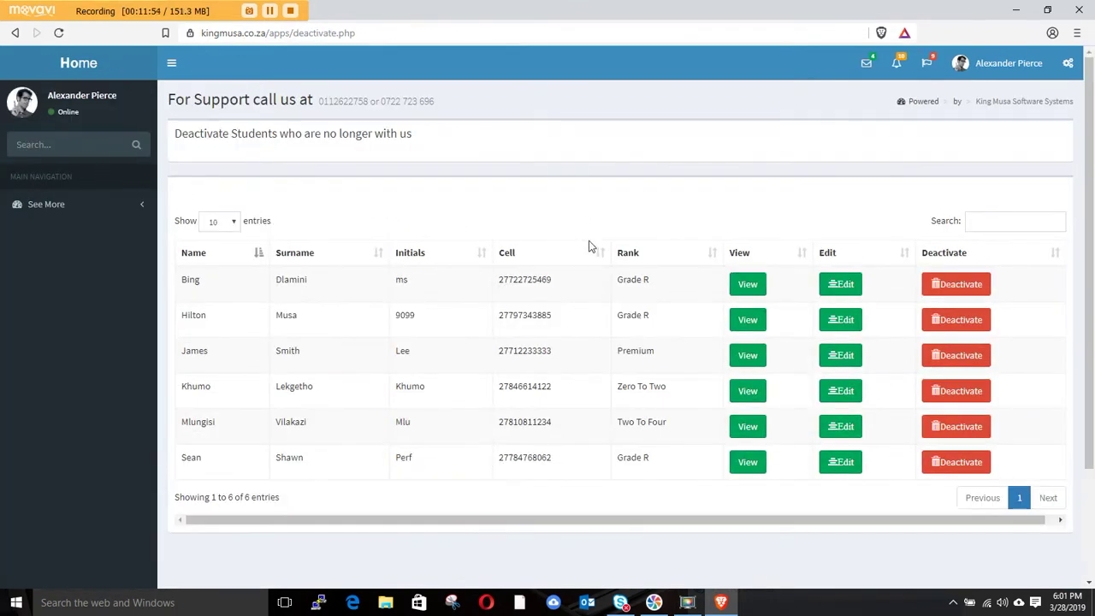
Deactivate the first Grade R client in the list, confirming with OK, then go Home
scroll(467, 307, "down", 2)
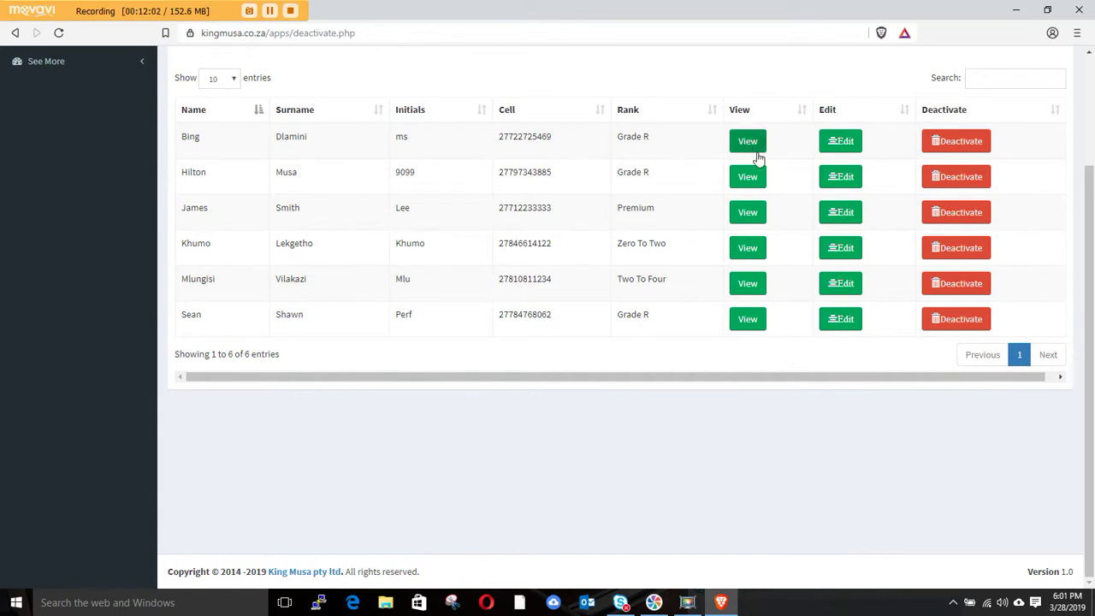
left_click(972, 145)
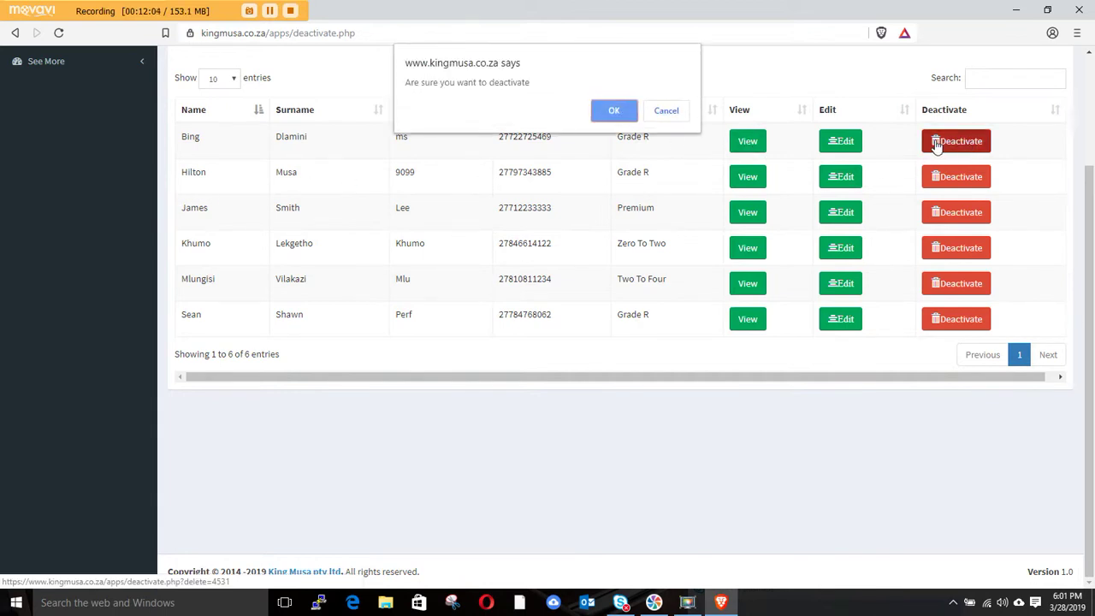
left_click(609, 112)
scroll(531, 141, "up", 2)
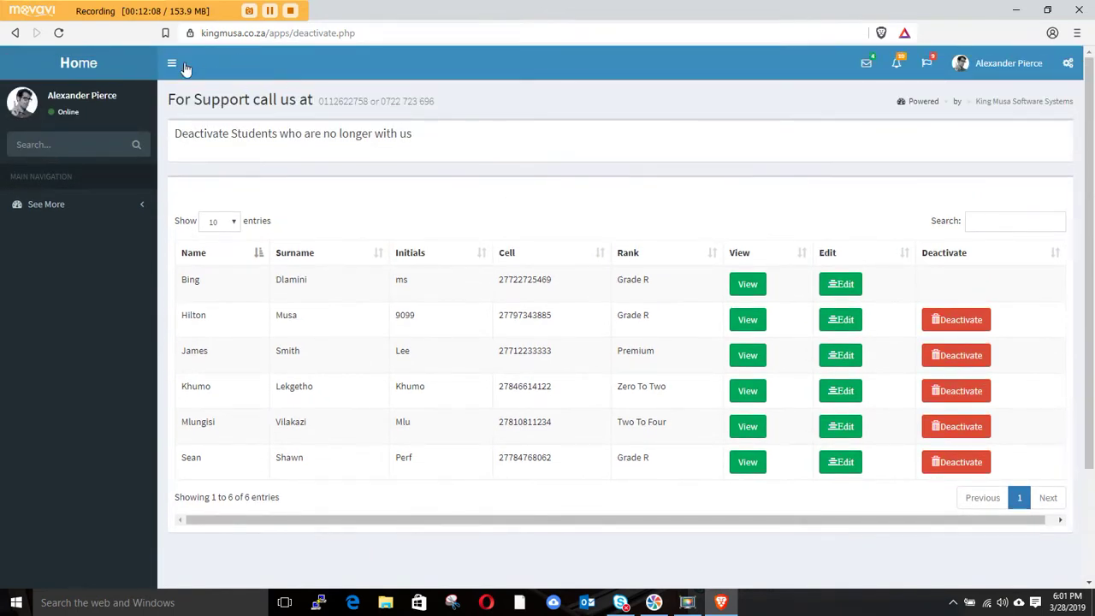
left_click(89, 62)
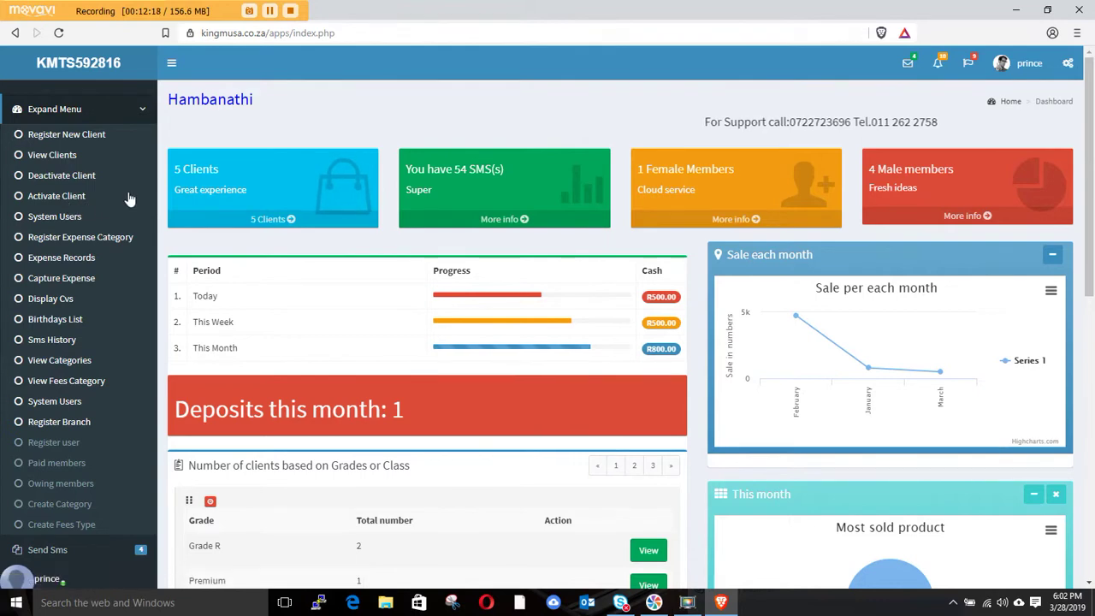
Reactivate the Grade R client from Activate Students, confirm, and return to the dashboard
left_click(90, 196)
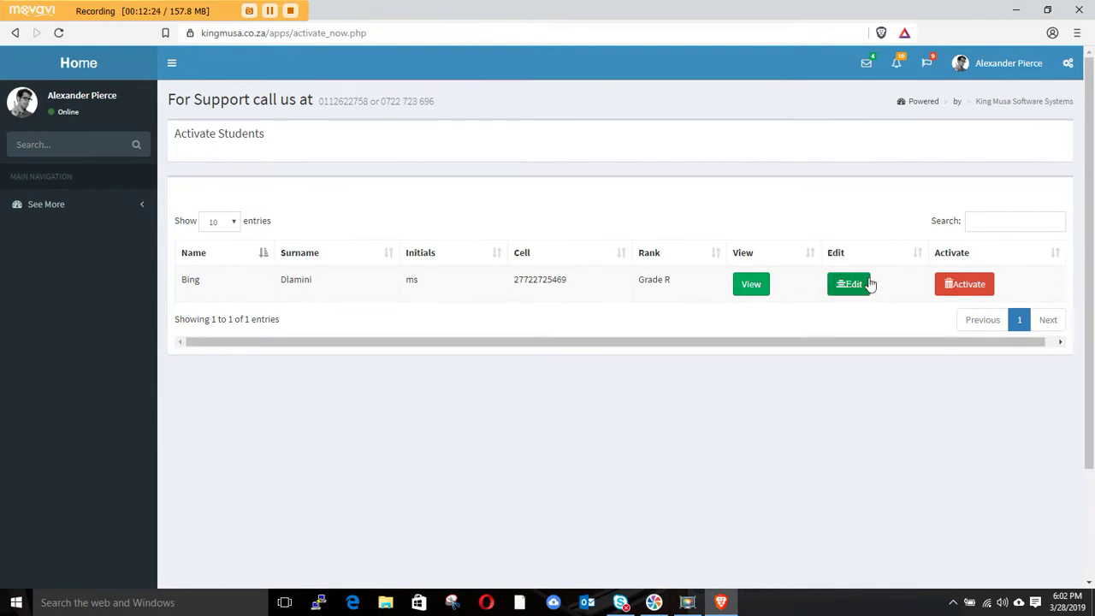
left_click(952, 287)
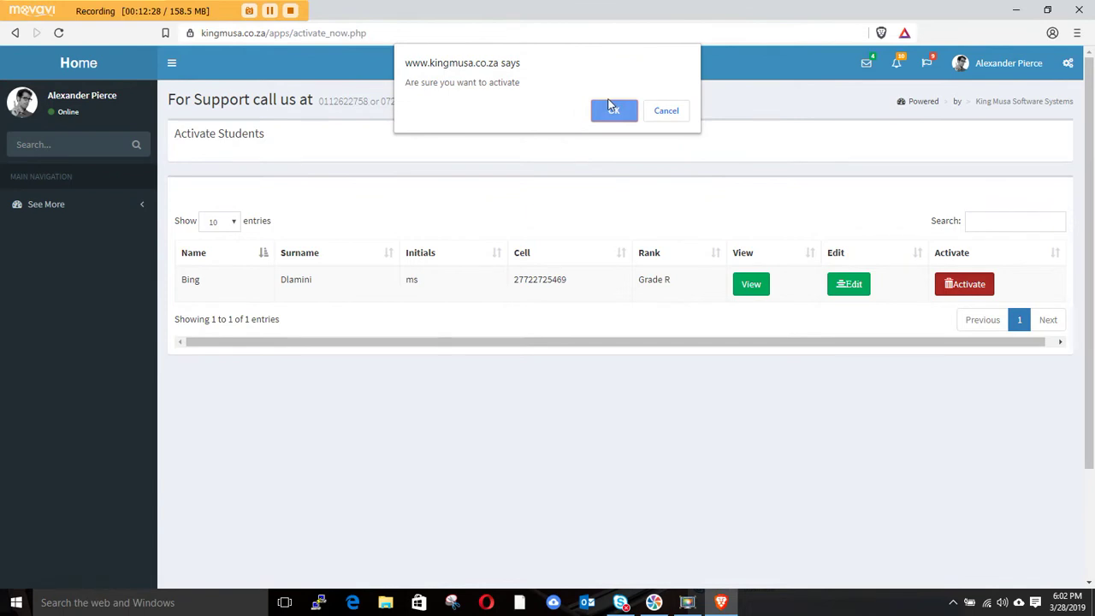
left_click(612, 109)
left_click(82, 71)
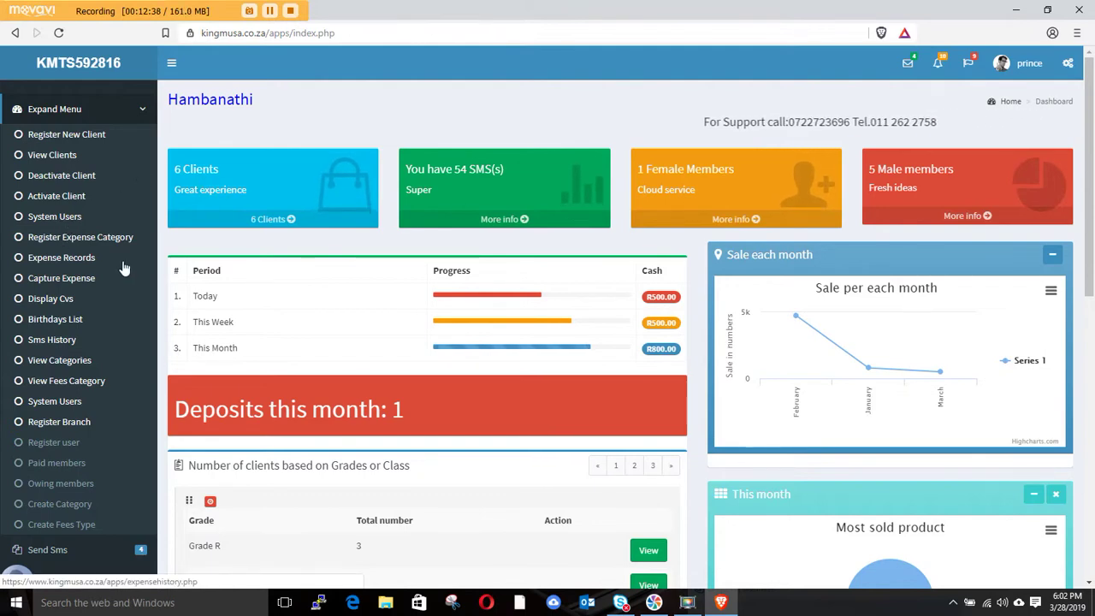
left_click(62, 197)
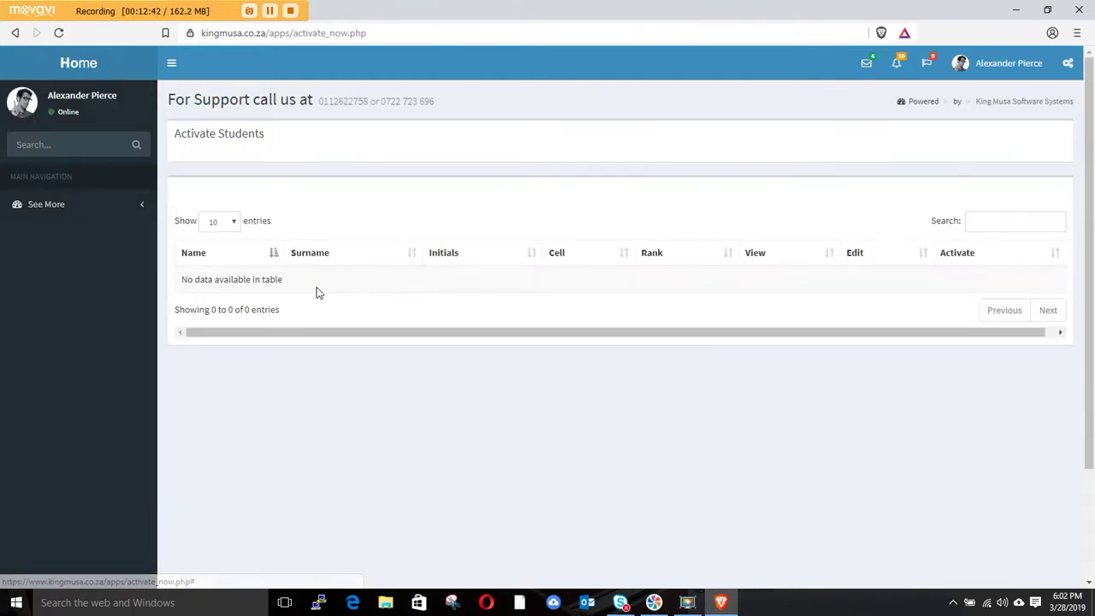
left_click(76, 62)
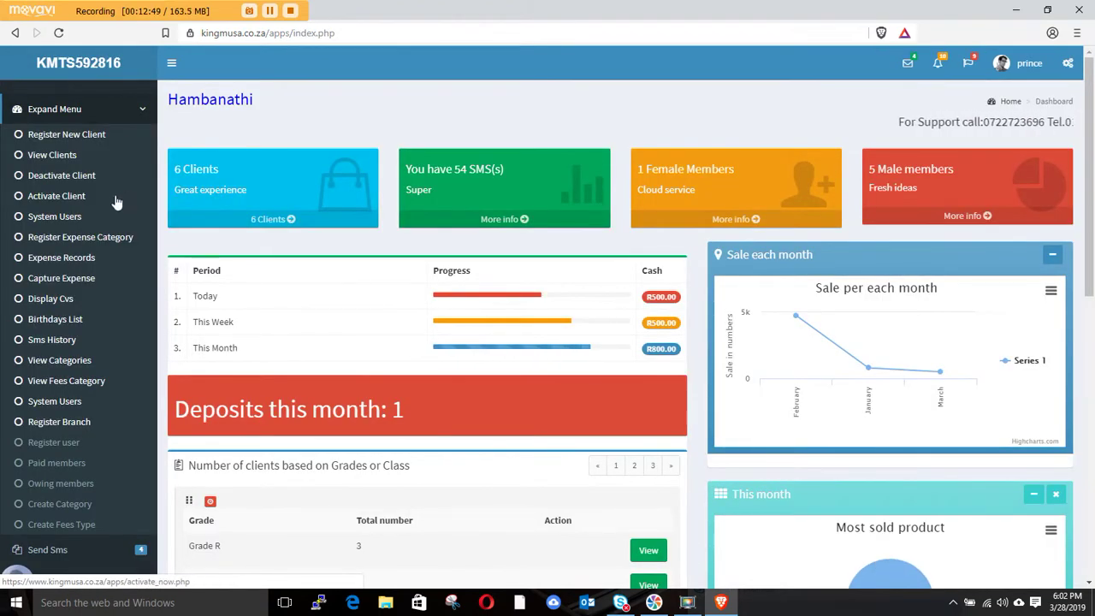
left_click(67, 220)
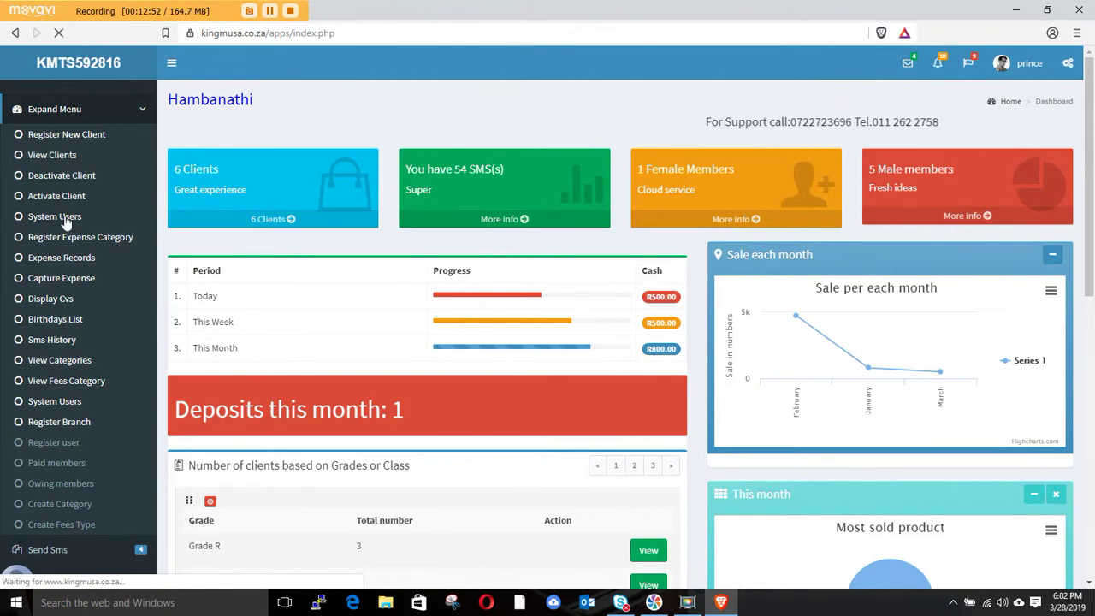
scroll(419, 292, "down", 1)
scroll(419, 292, "down", 1)
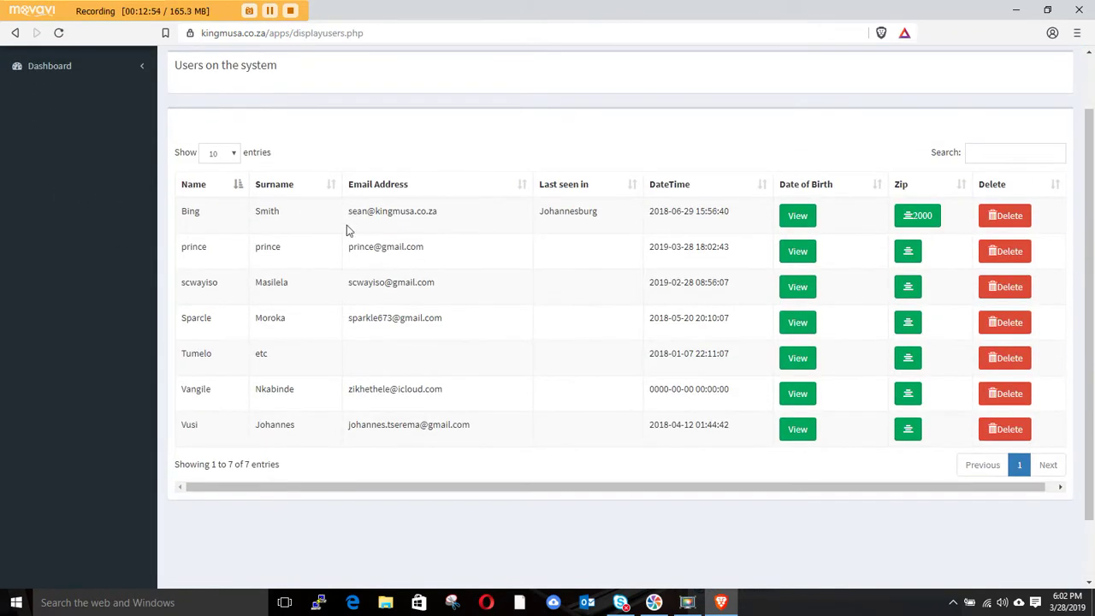
scroll(274, 318, "down", 2)
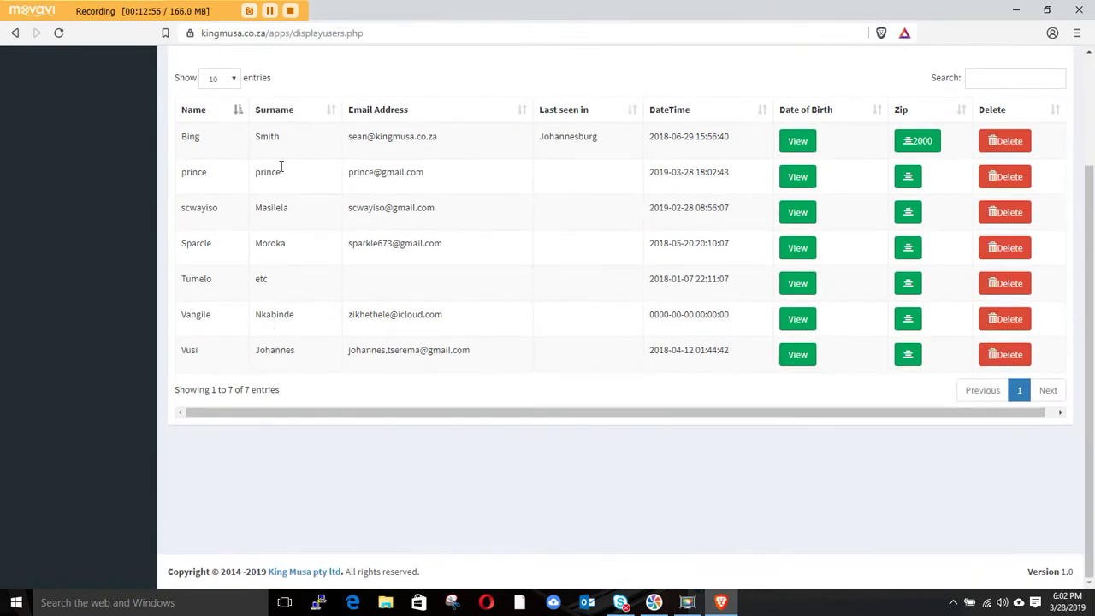
scroll(278, 380, "up", 2)
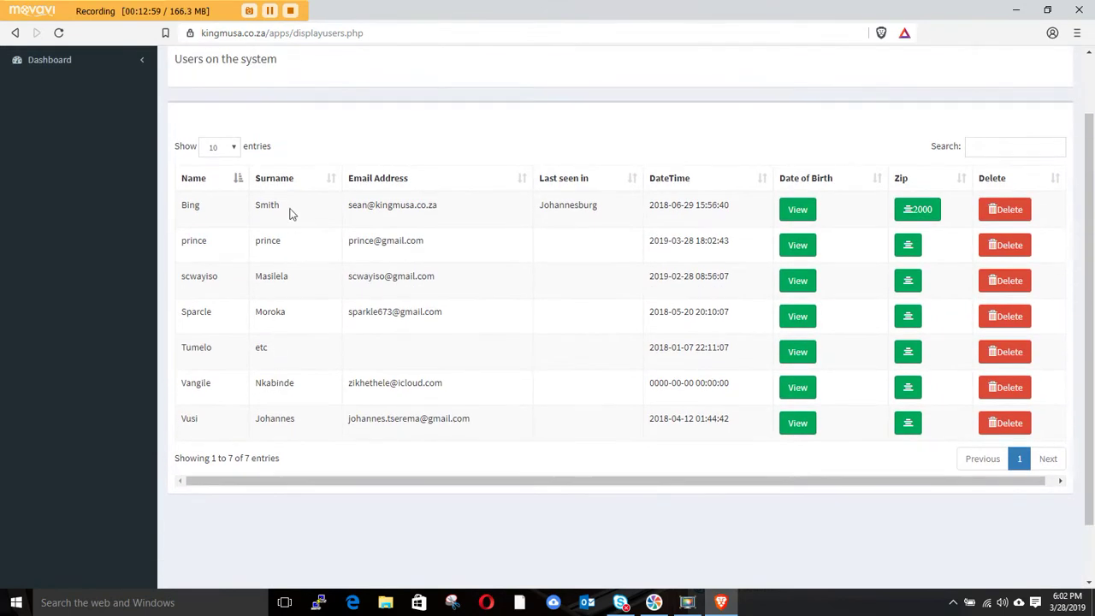
scroll(262, 333, "up", 3)
scroll(260, 310, "down", 3)
scroll(381, 255, "up", 2)
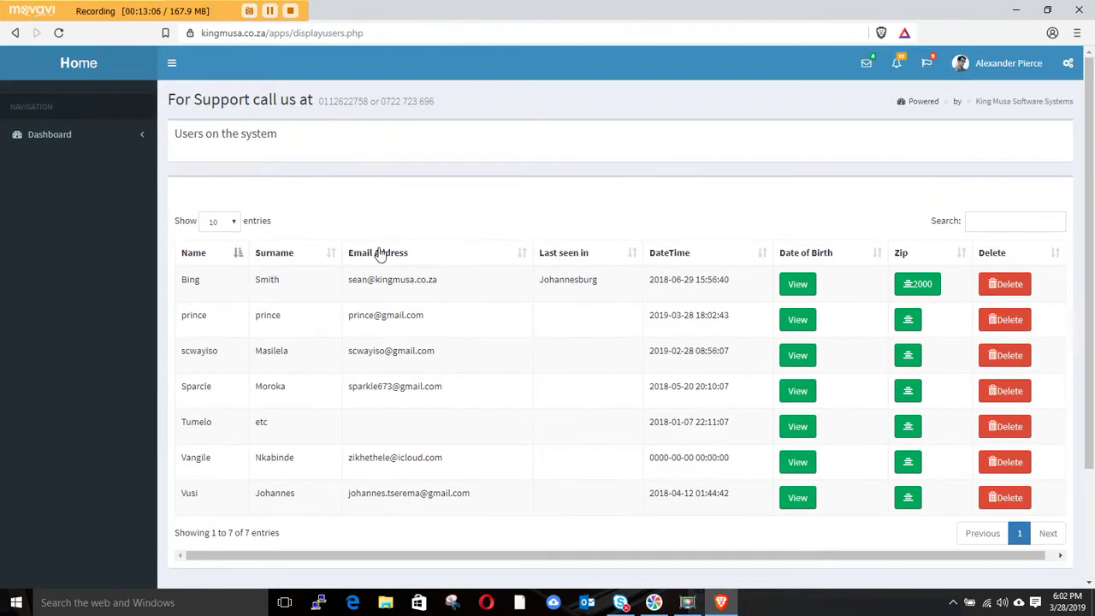
left_click(77, 68)
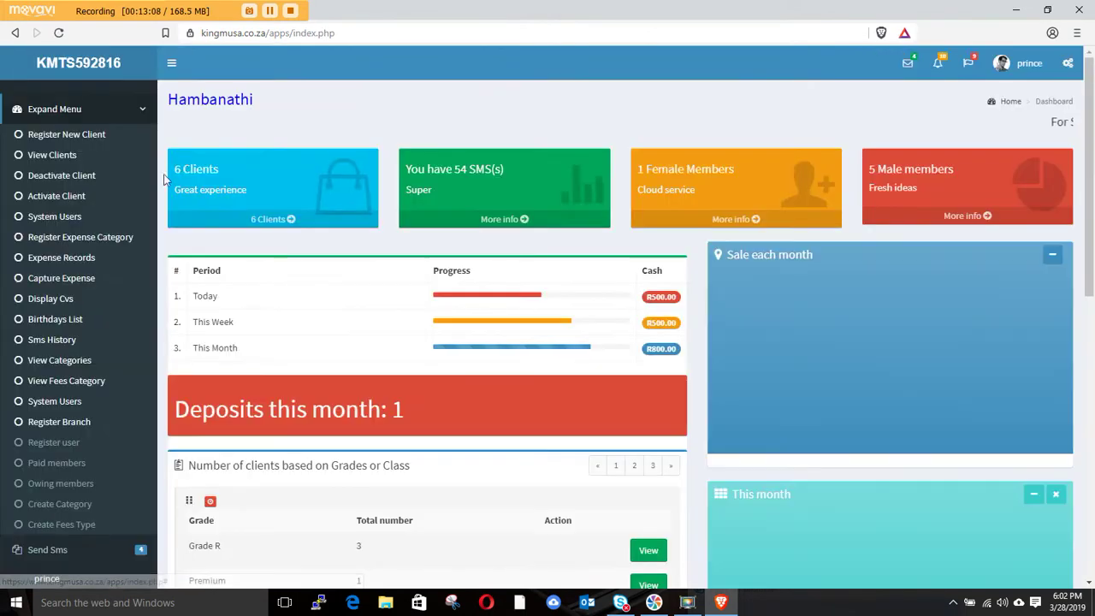
left_click(106, 243)
Save a new expense category named 'Water'
left_click(327, 218)
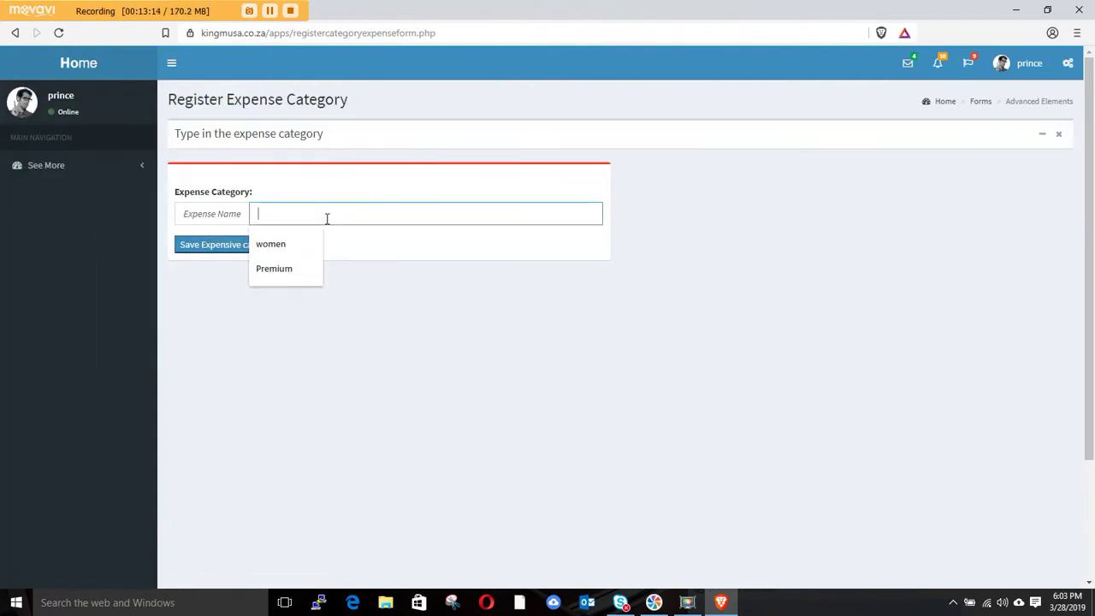
left_click(268, 192)
left_click(264, 212)
type("Pe")
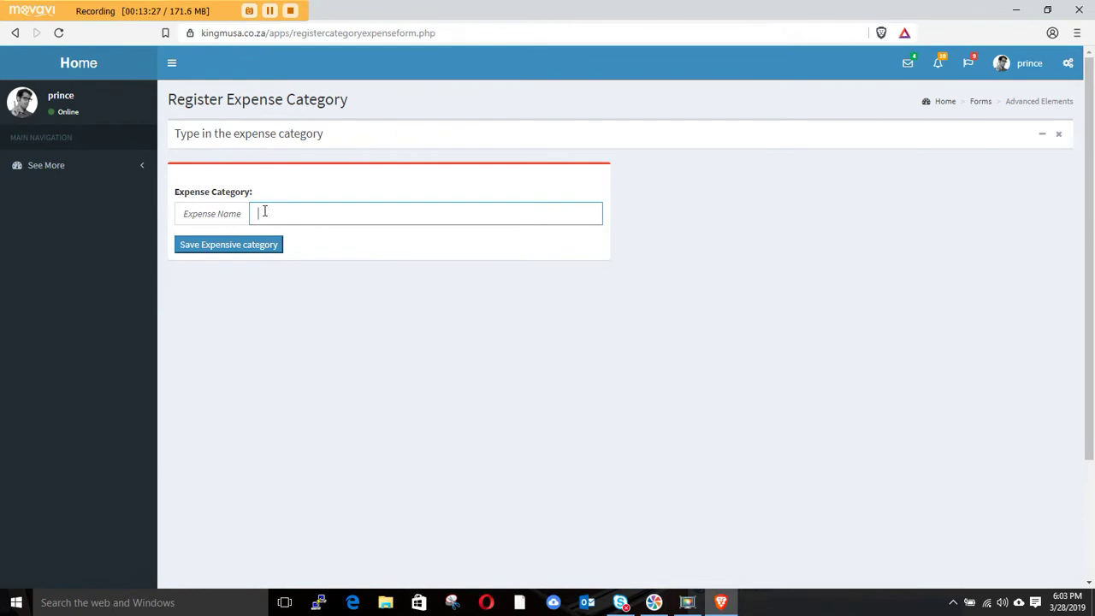
type("Water")
left_click(260, 249)
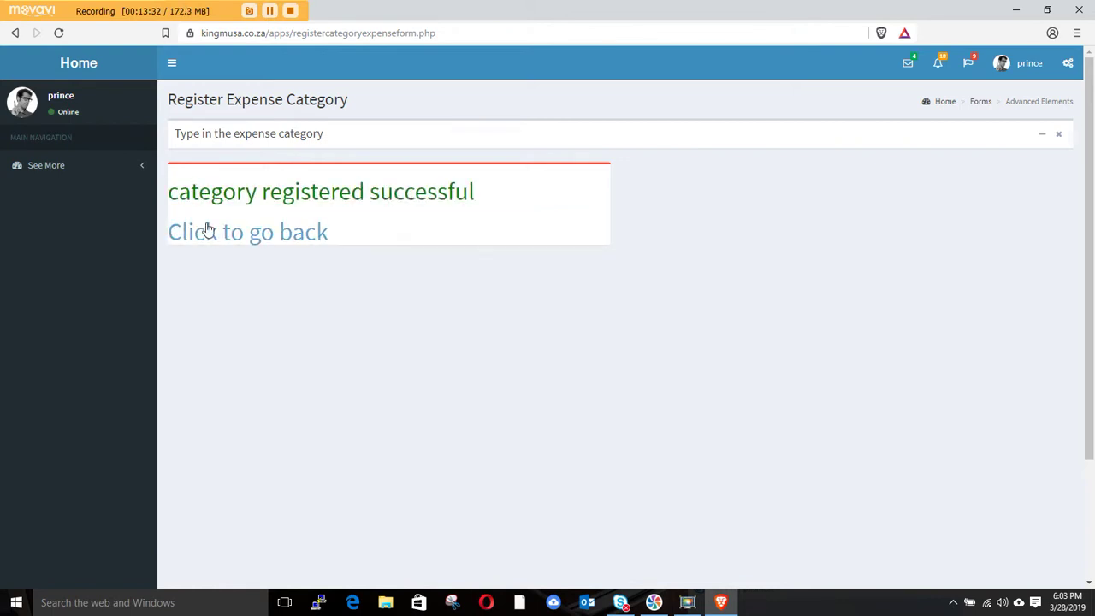
Go back to the dashboard and open this month's expense records (200, 200, 500)
left_click(207, 229)
scroll(53, 242, "down", 1)
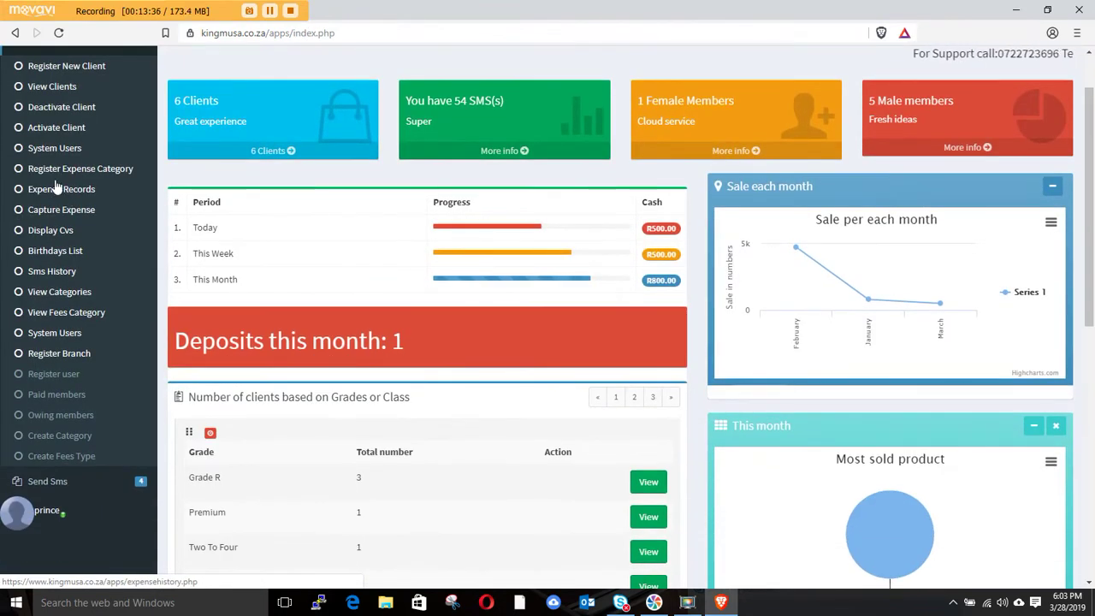
left_click(58, 188)
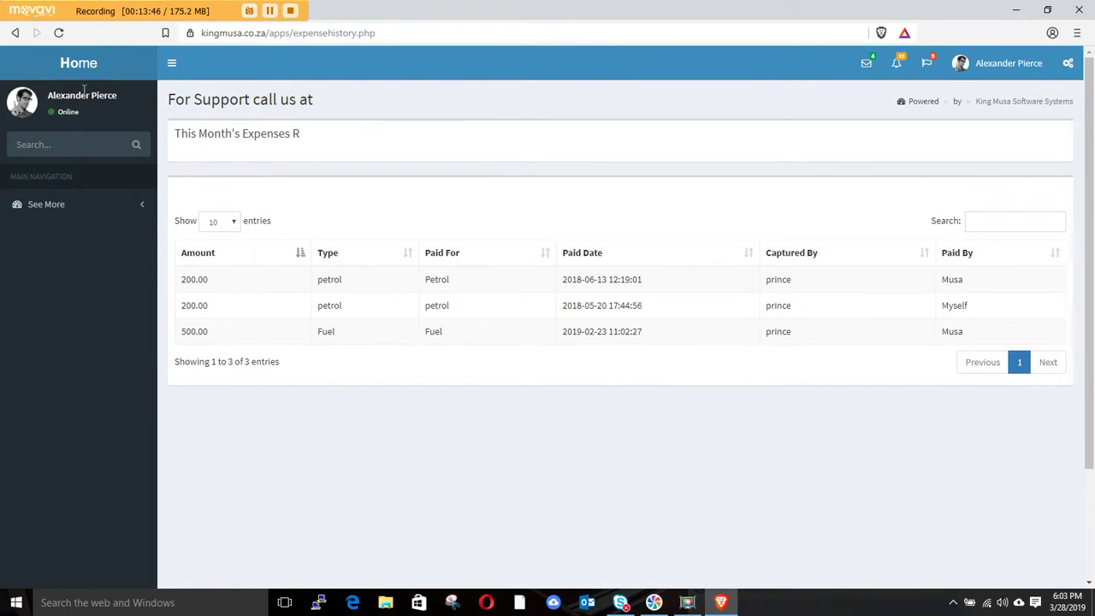
left_click(67, 68)
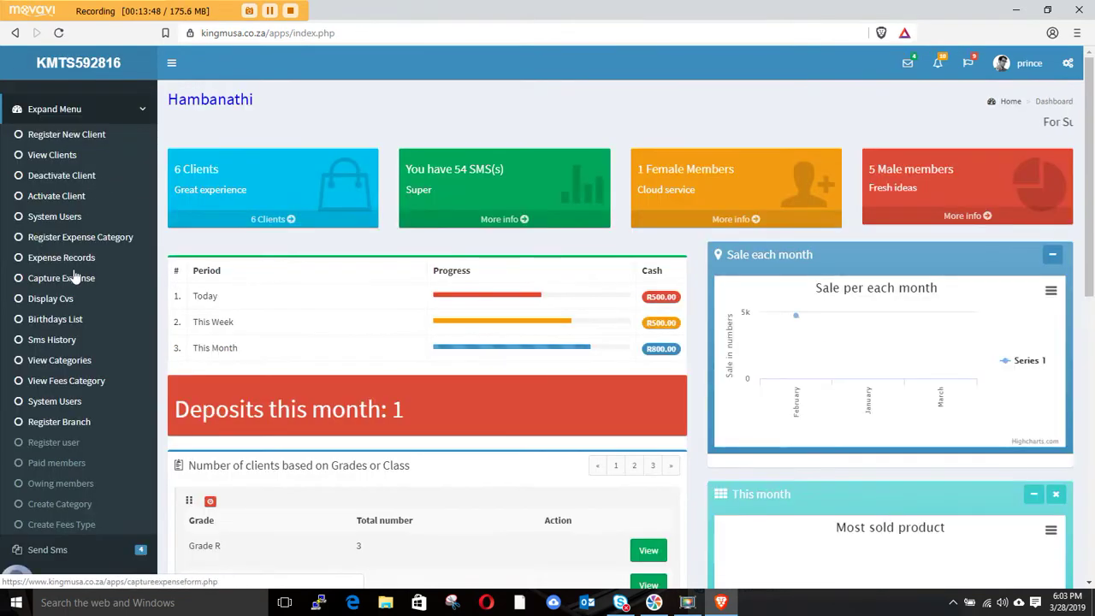
left_click(81, 281)
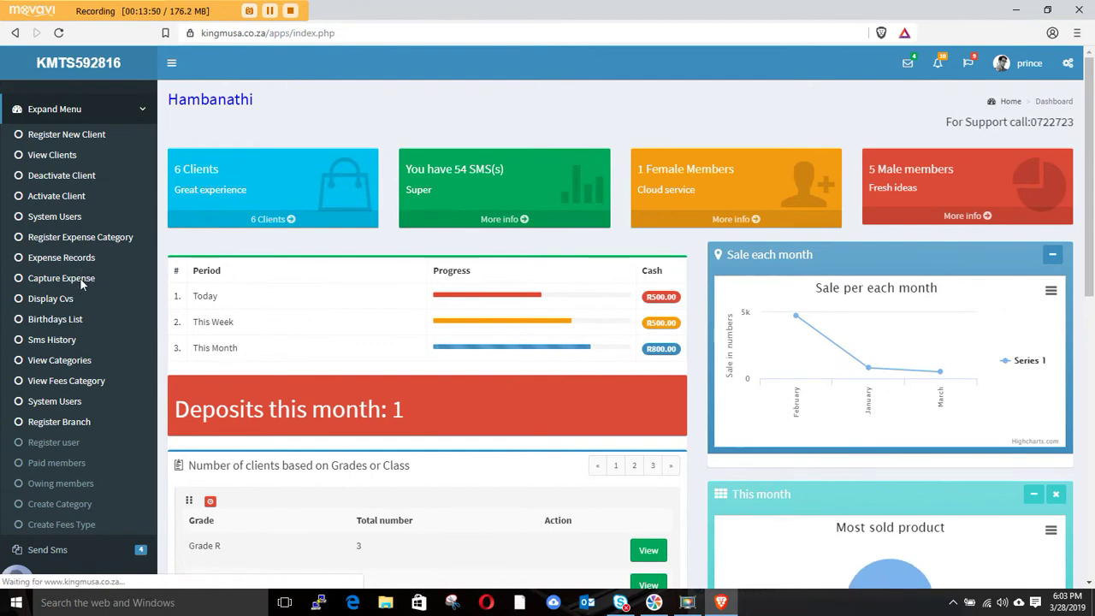
Enter amount 450, 'Water' as the paid-for item, the payer, and a drinking-water description
left_click(280, 210)
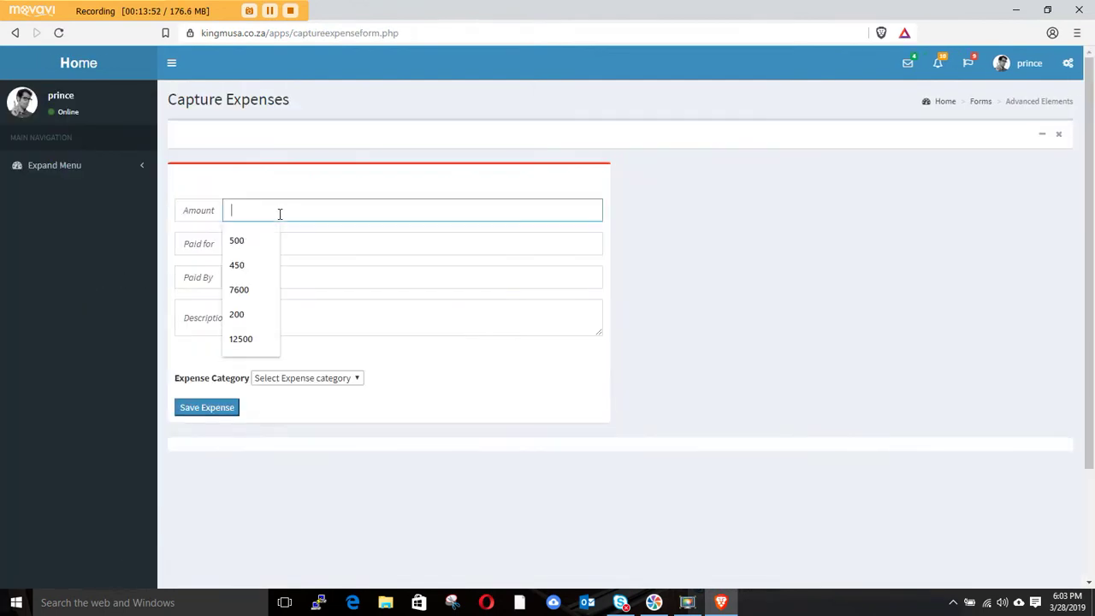
left_click(240, 265)
left_click(273, 249)
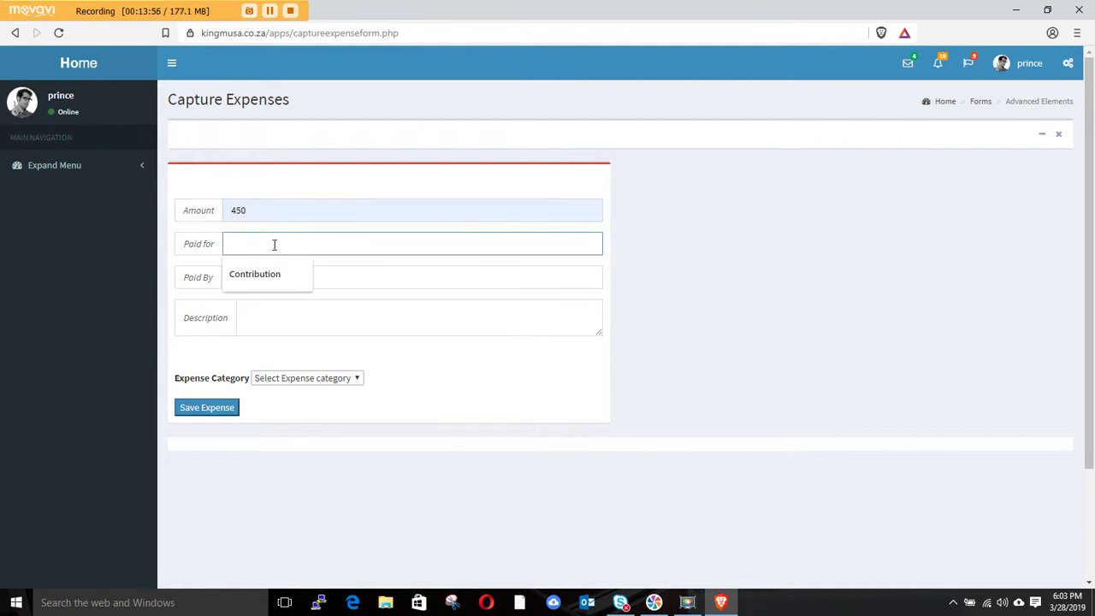
left_click(290, 249)
type("Water")
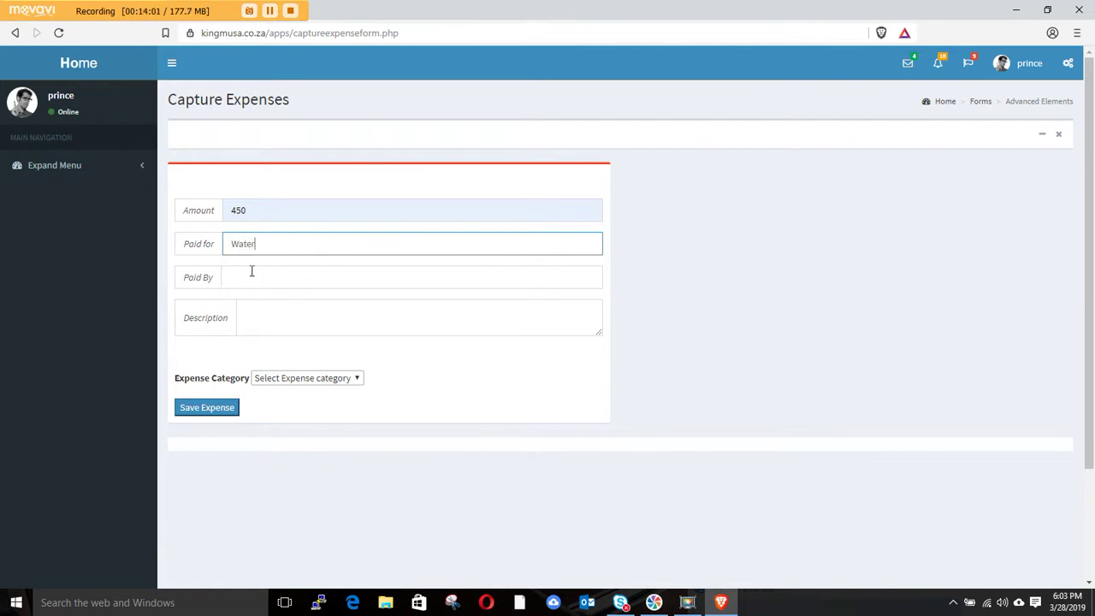
left_click(251, 279)
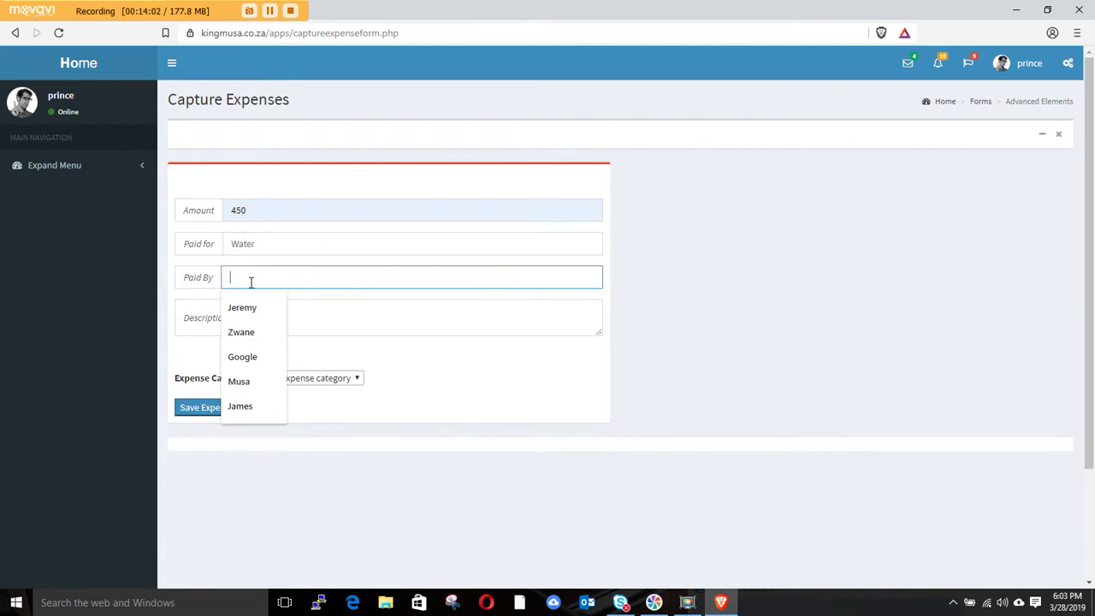
left_click(243, 308)
left_click(291, 316)
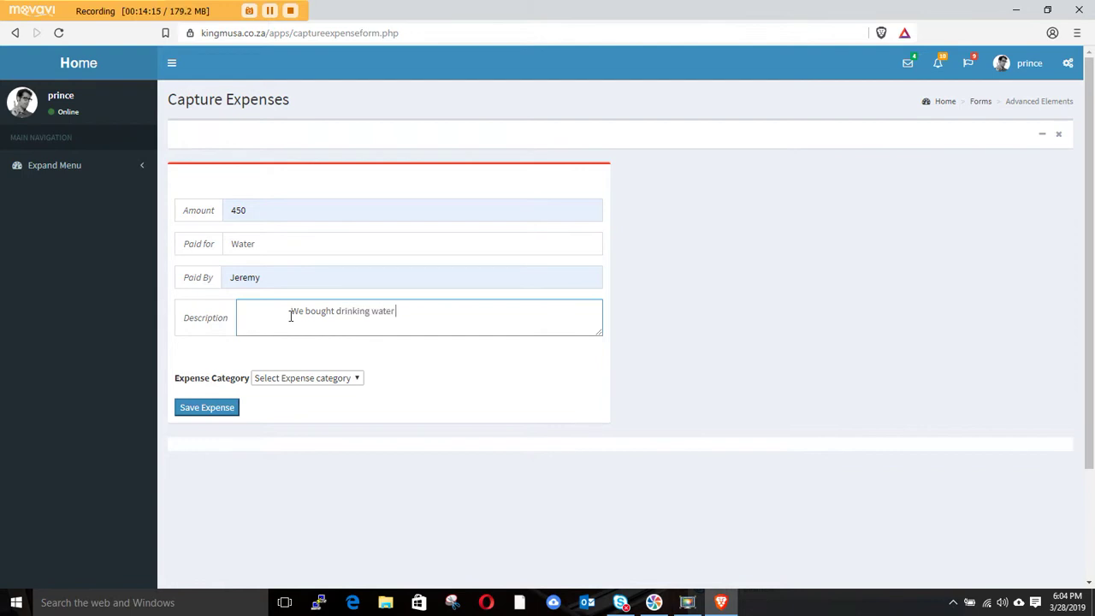
Choose the Water expense category, save the expense, and return to the dashboard
left_click(350, 380)
left_click(299, 433)
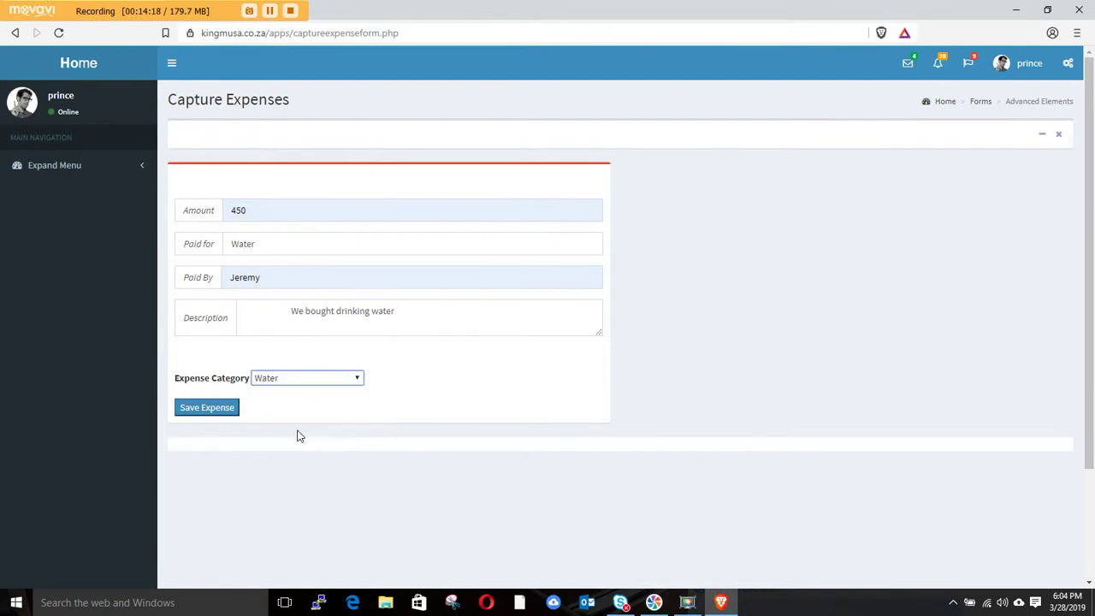
left_click(206, 404)
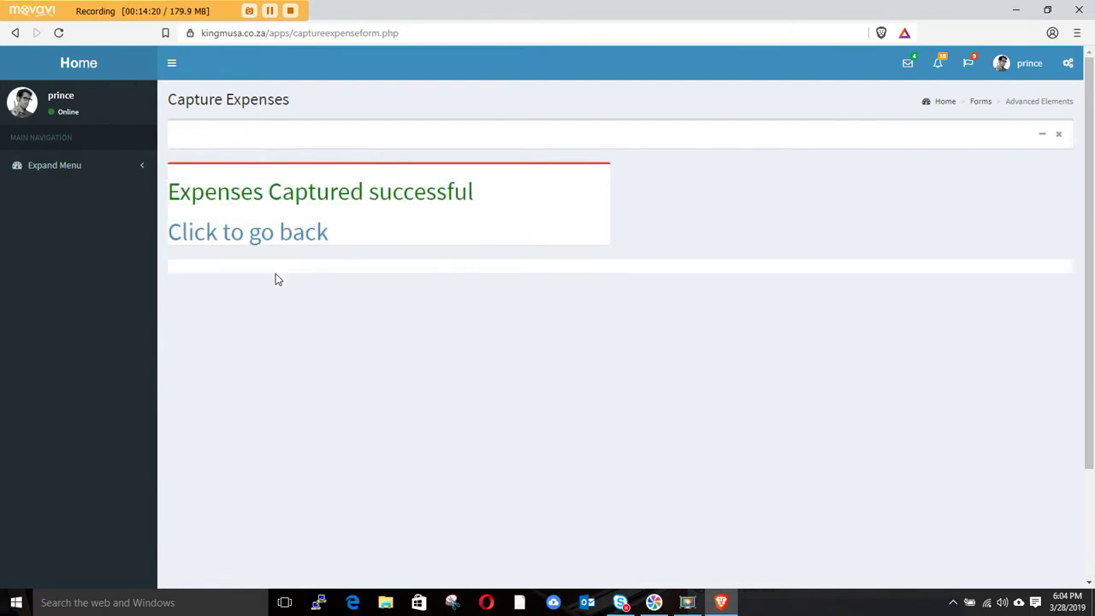
left_click(266, 244)
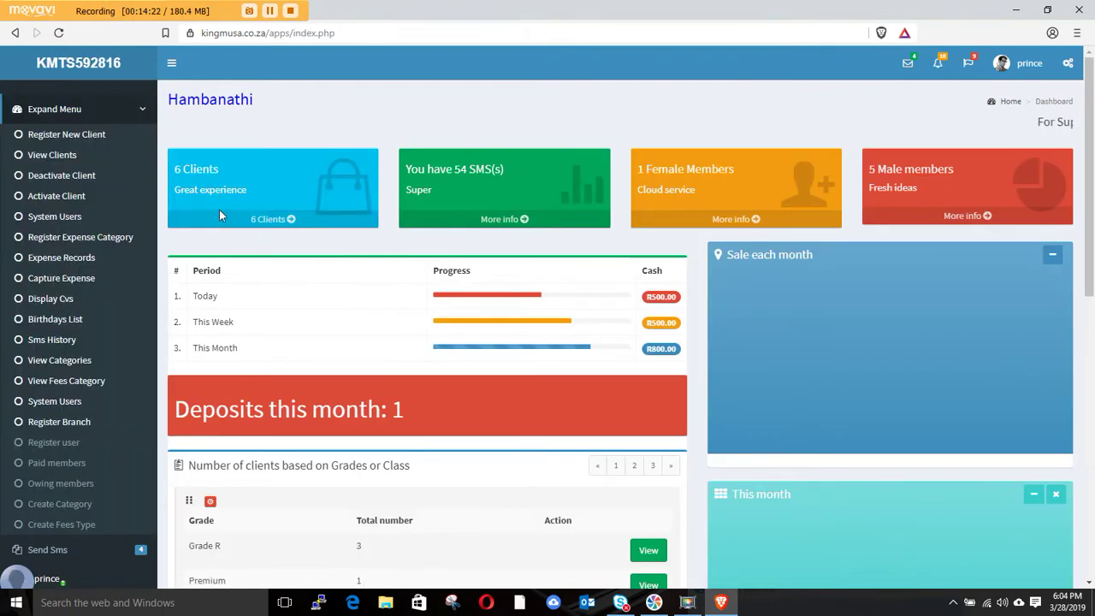
scroll(119, 257, "down", 3)
scroll(124, 266, "up", 2)
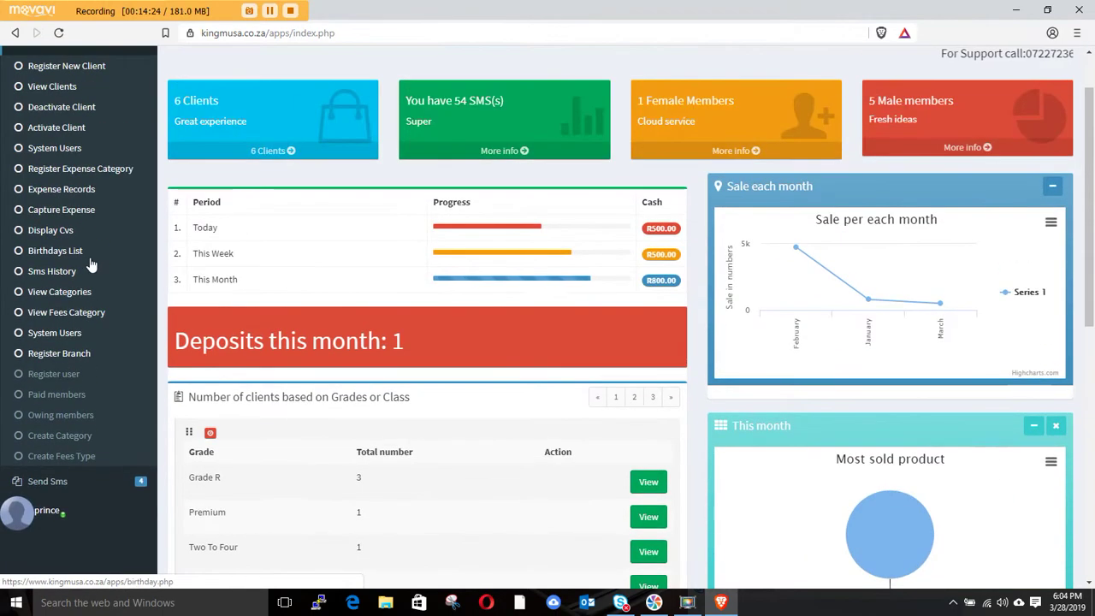
scroll(553, 327, "down", 7)
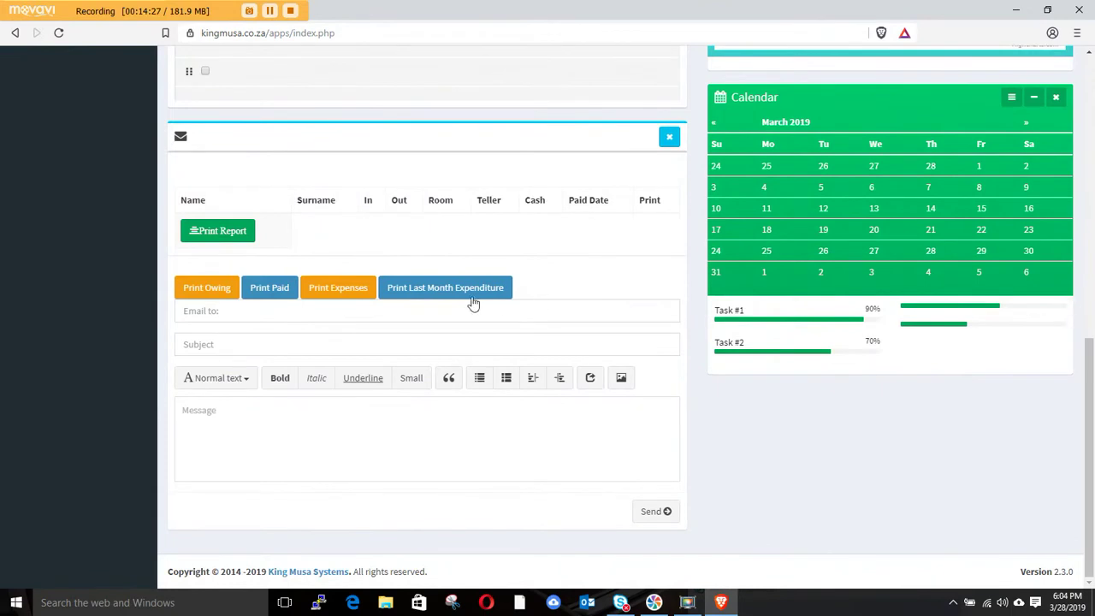
left_click(330, 292)
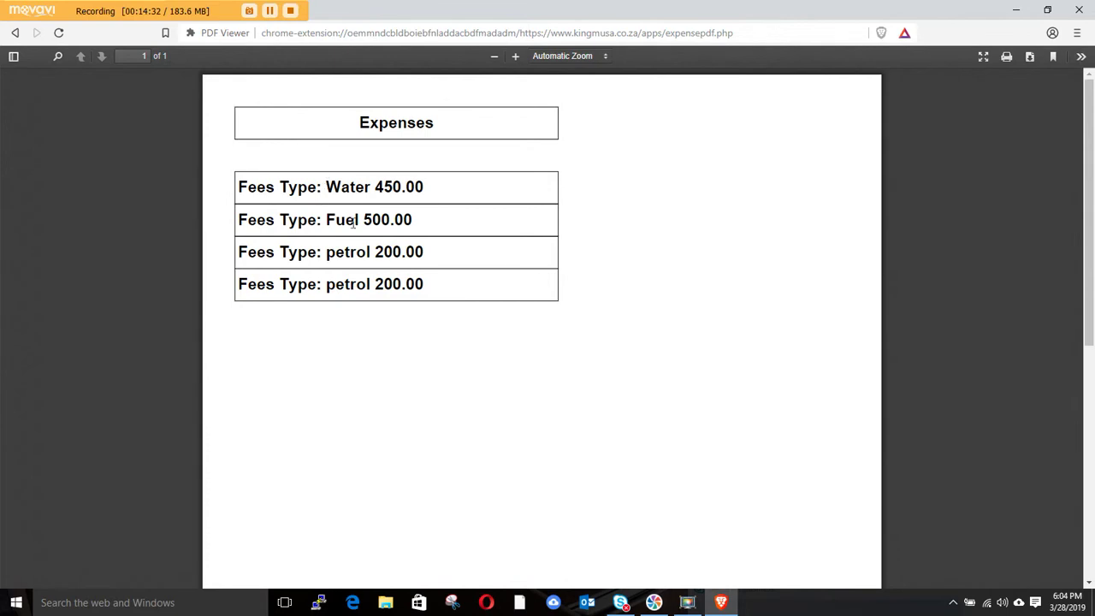
scroll(423, 171, "down", 5)
scroll(346, 176, "up", 5)
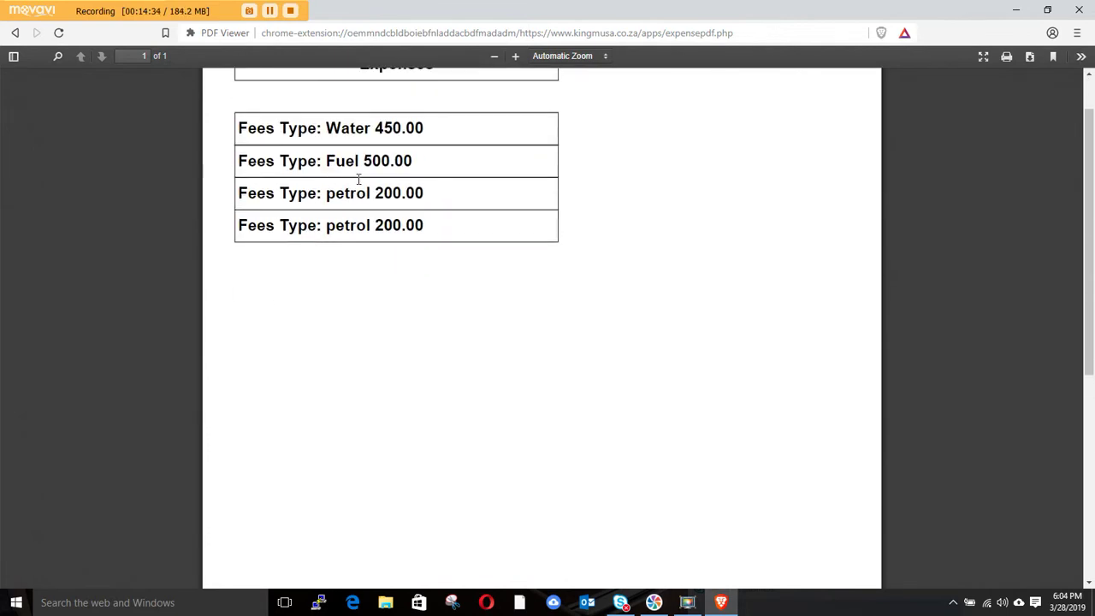
left_click(14, 33)
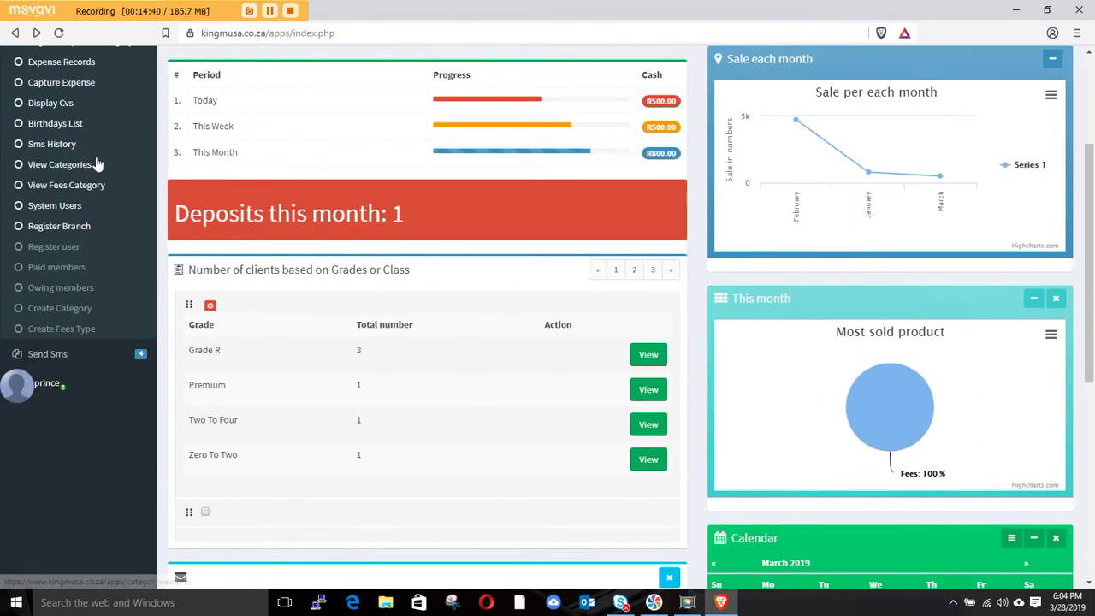
scroll(95, 162, "up", 2)
scroll(51, 205, "up", 1)
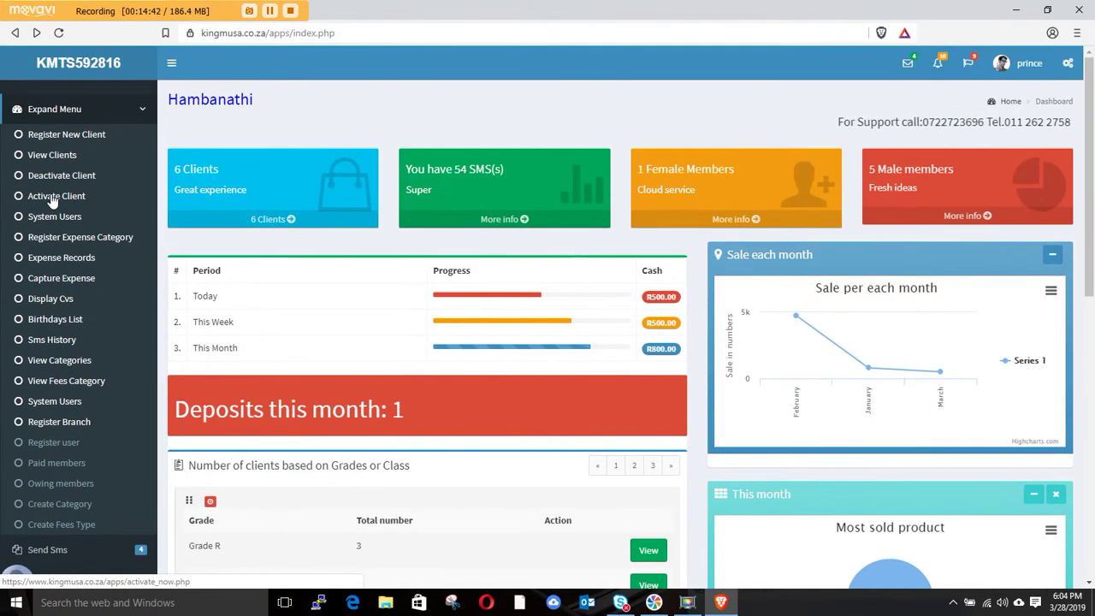
left_click(53, 299)
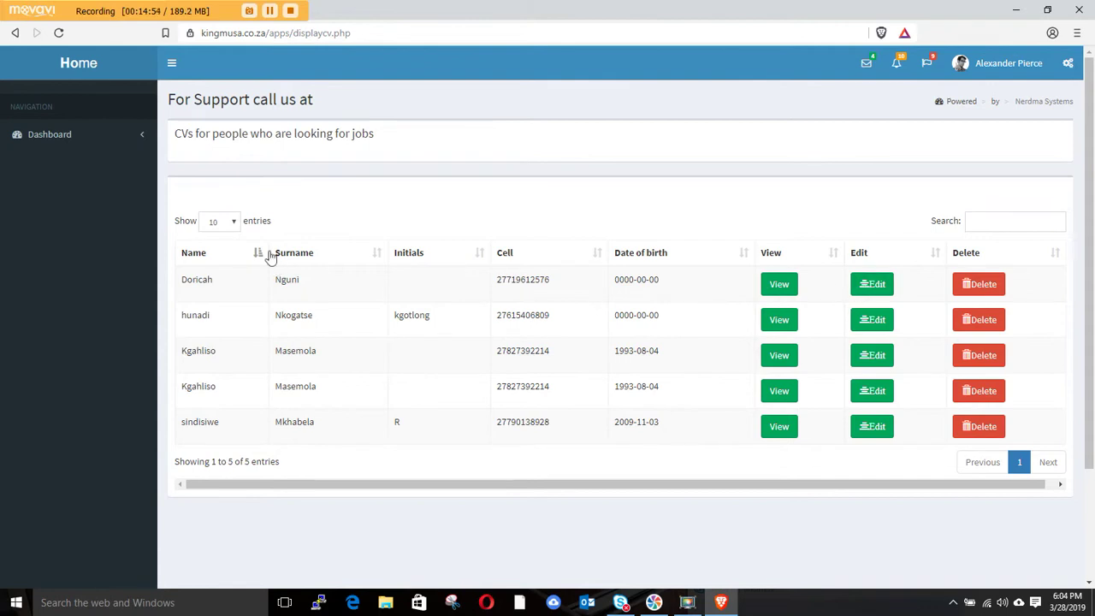
left_click(88, 66)
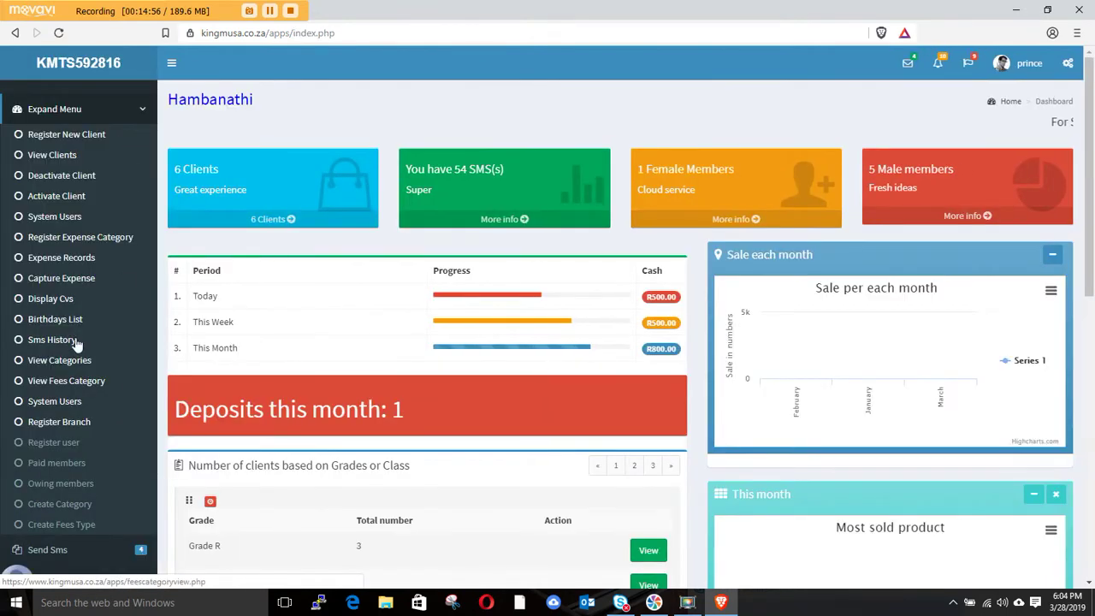
View the birthdays list, then return to the dashboard and open the SMS History of 6 messages
scroll(67, 325, "down", 1)
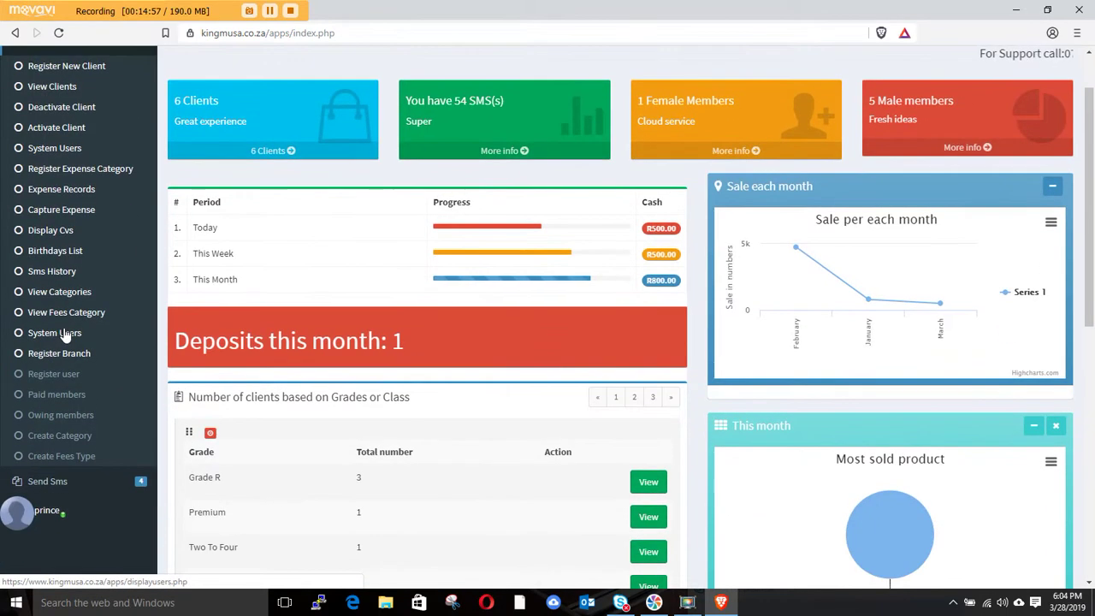
left_click(75, 249)
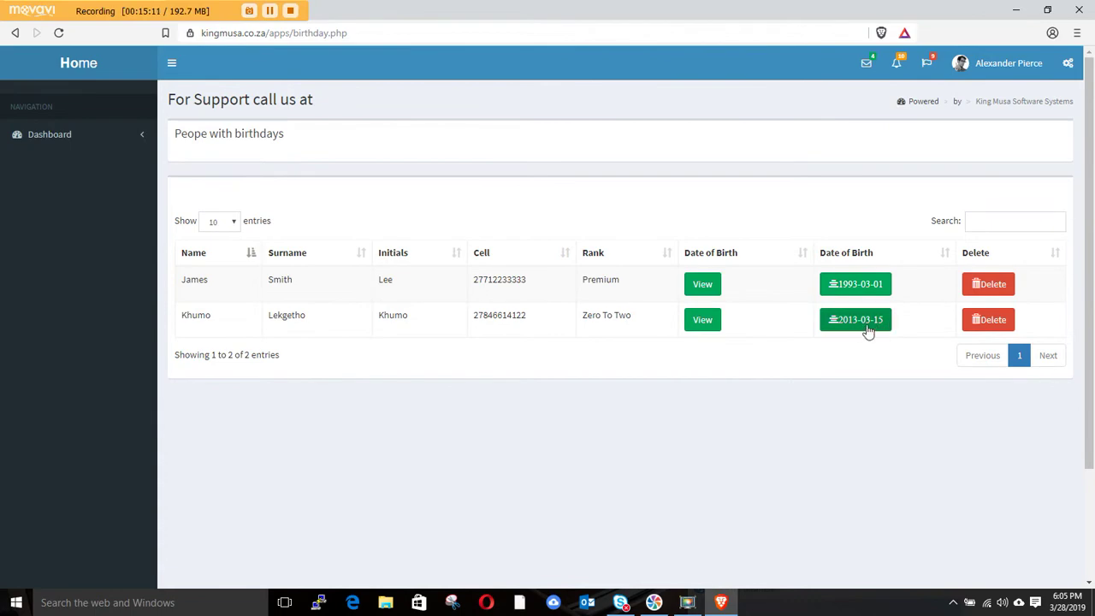
left_click(77, 82)
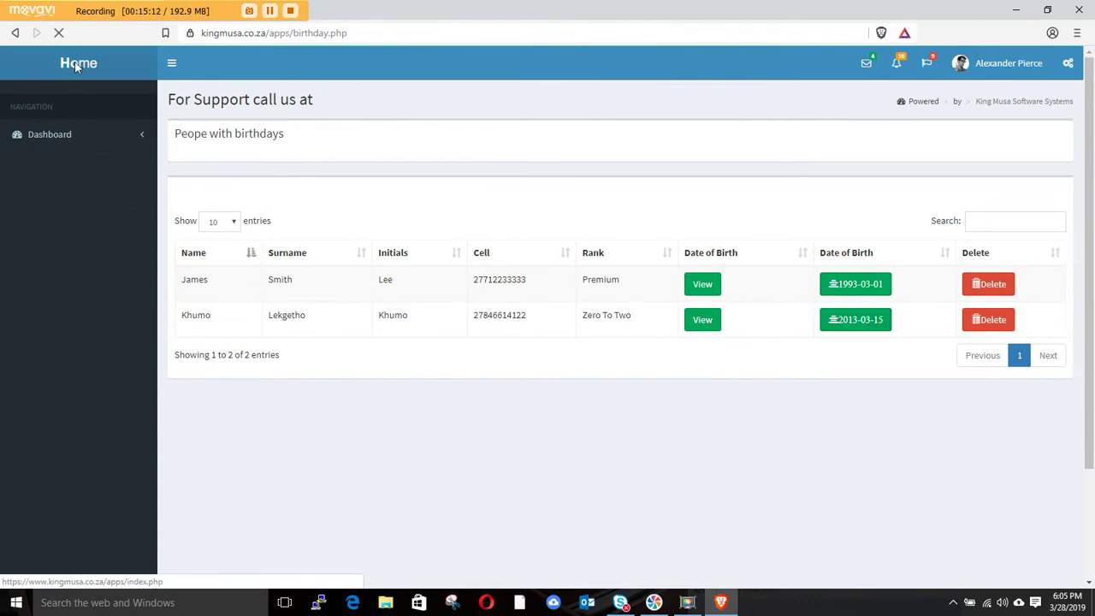
scroll(141, 313, "down", 3)
scroll(129, 317, "up", 1)
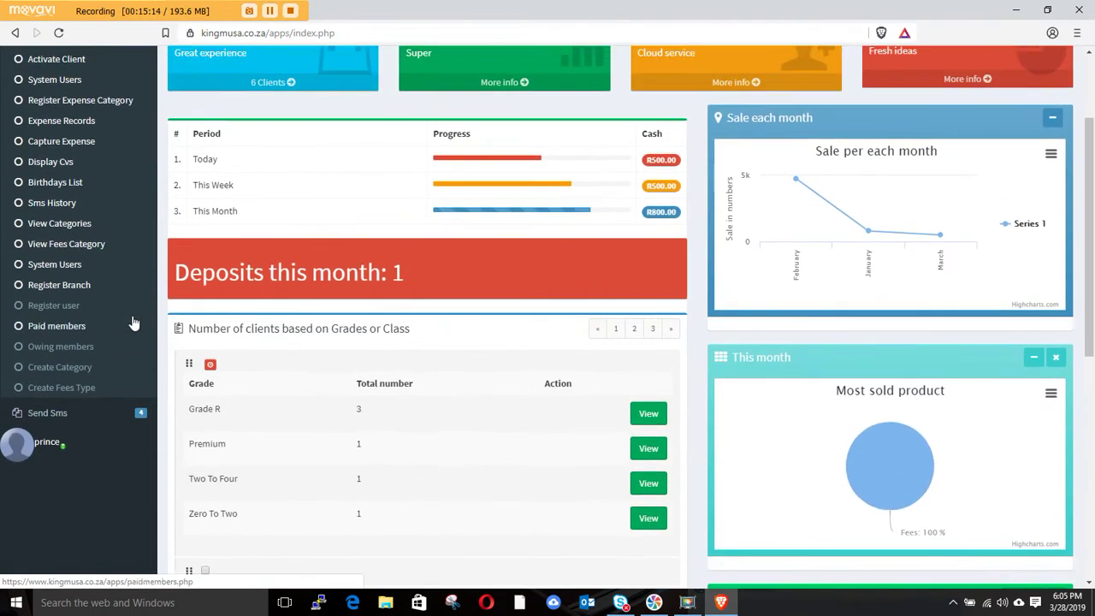
left_click(63, 205)
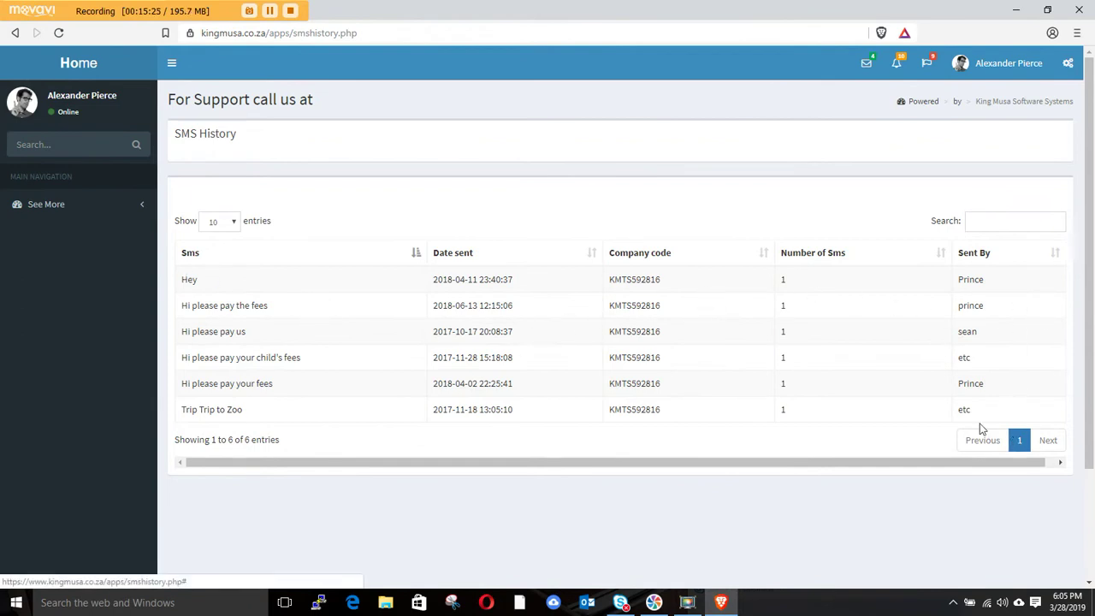
triple_click(198, 305)
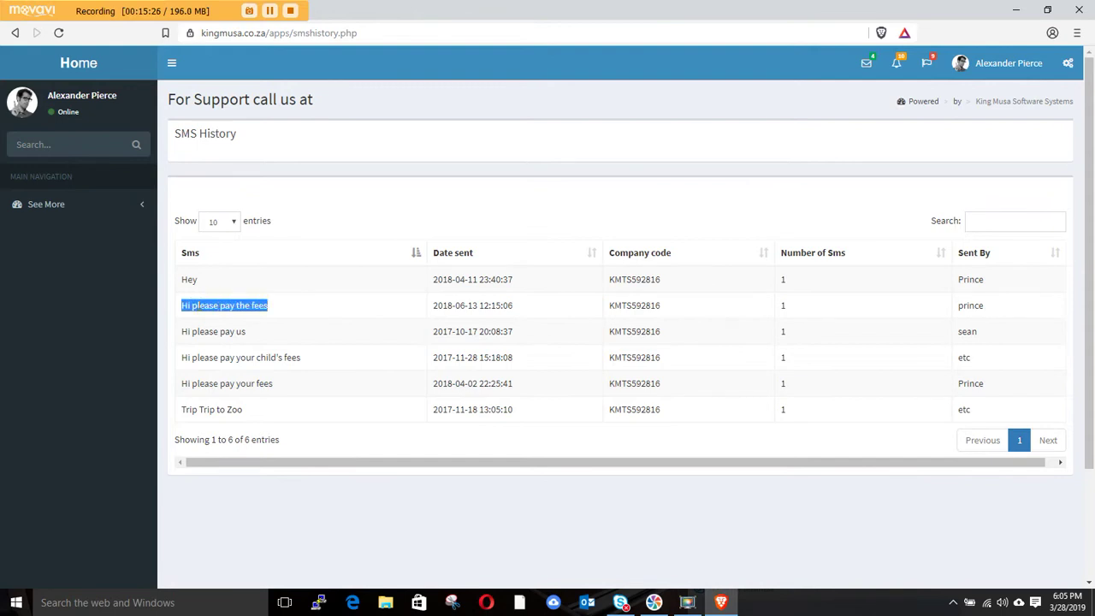
double_click(202, 332)
left_click(501, 305)
double_click(648, 303)
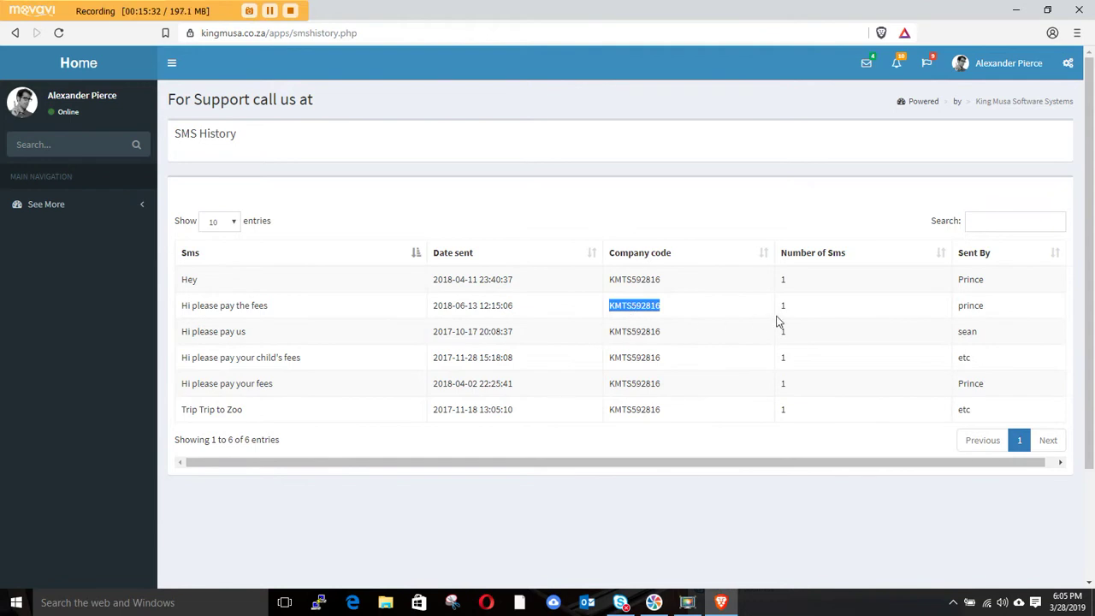
left_click(788, 292)
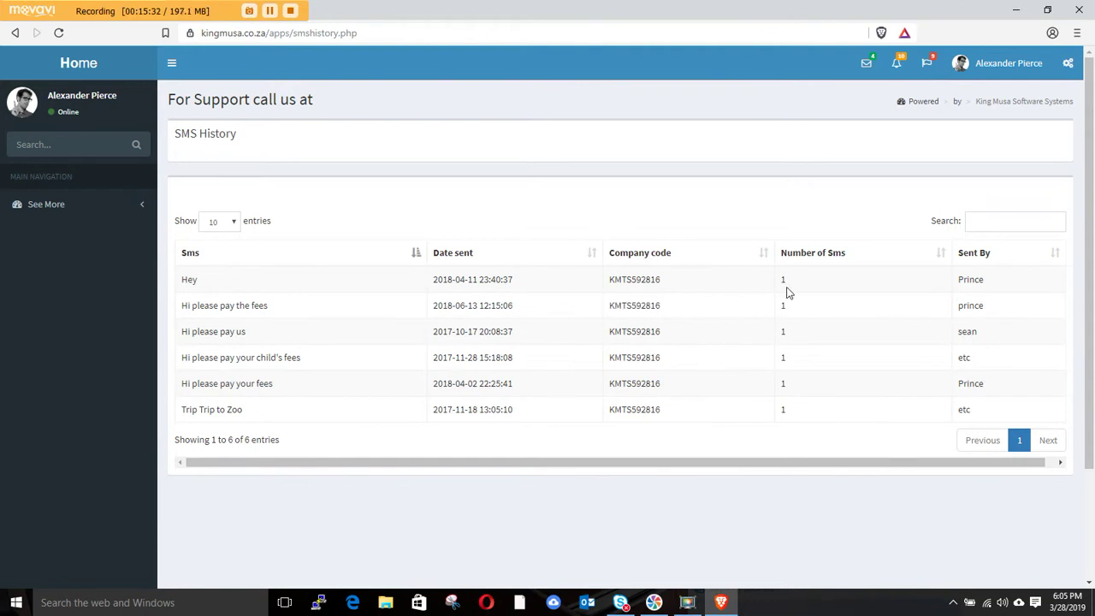
left_click(62, 63)
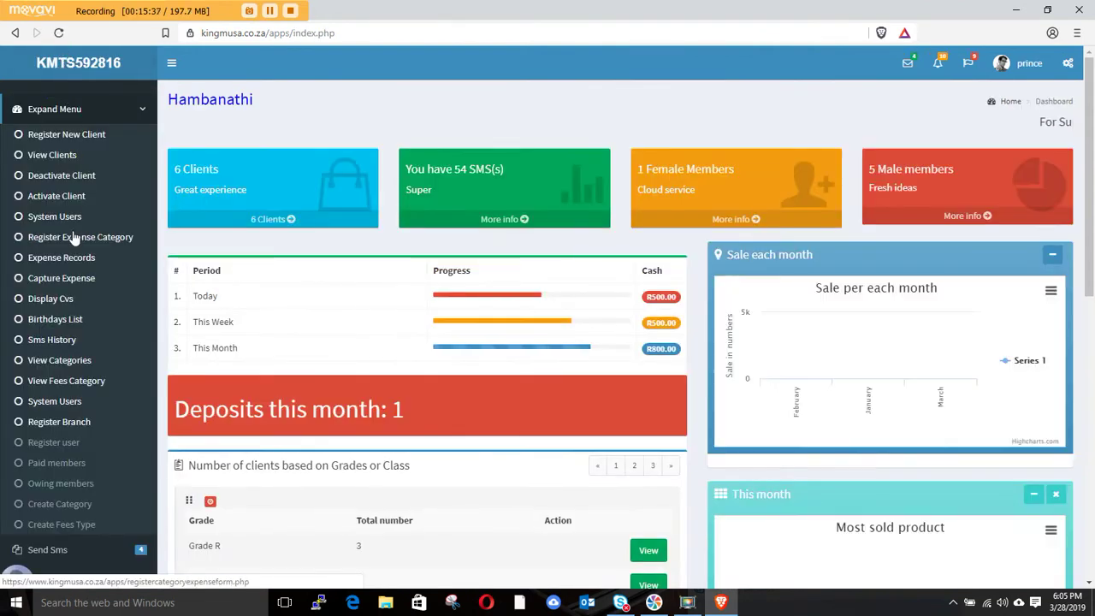
Look at the single Premium category, then open the fees categories list (Books to Uniform)
scroll(74, 238, "down", 2)
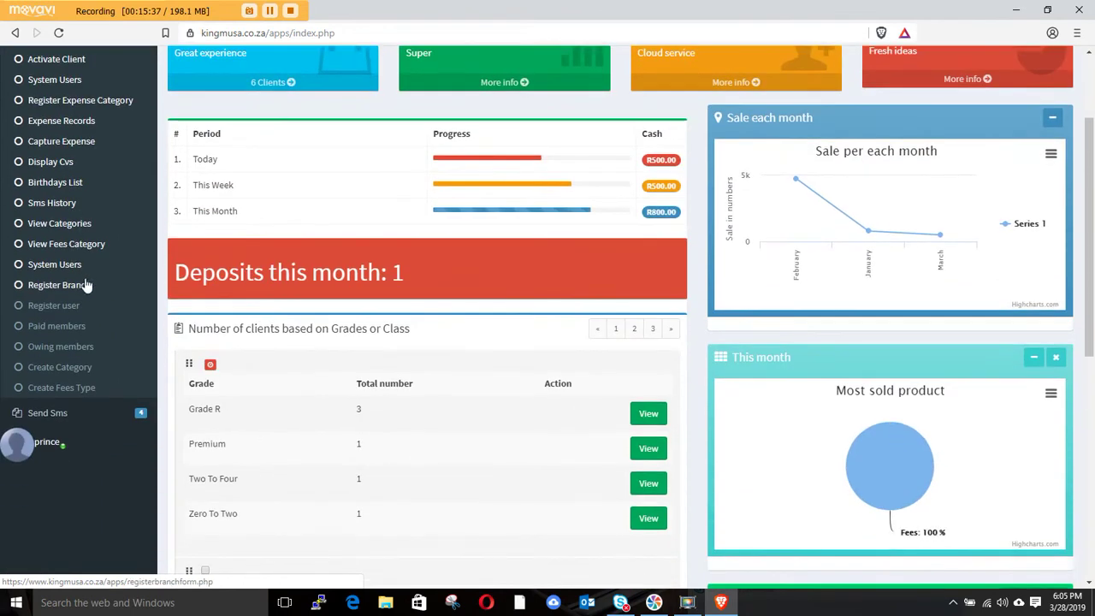
left_click(58, 224)
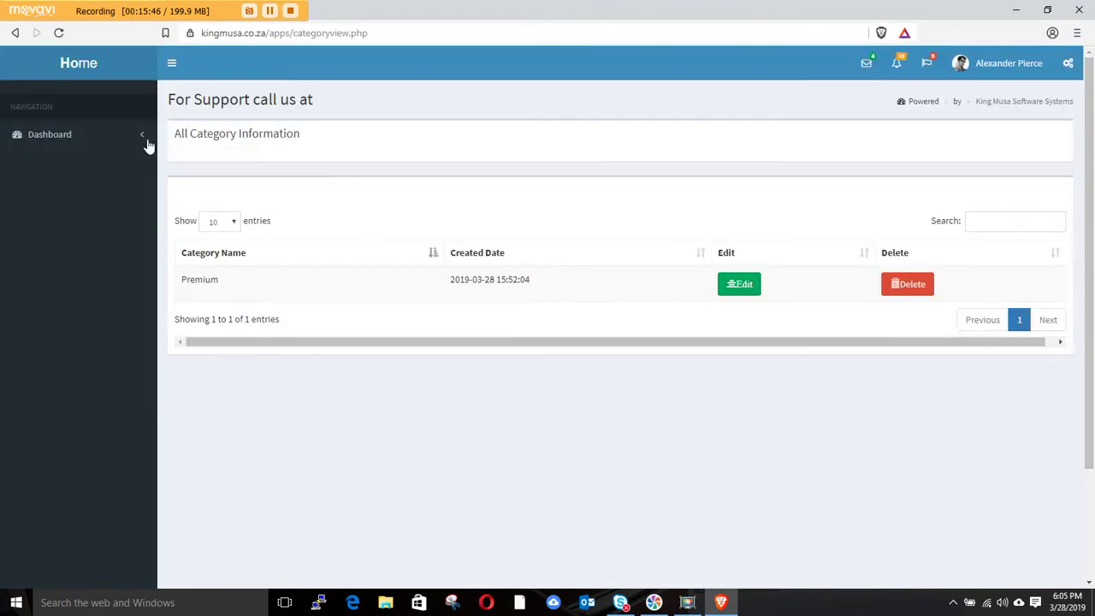
left_click(78, 63)
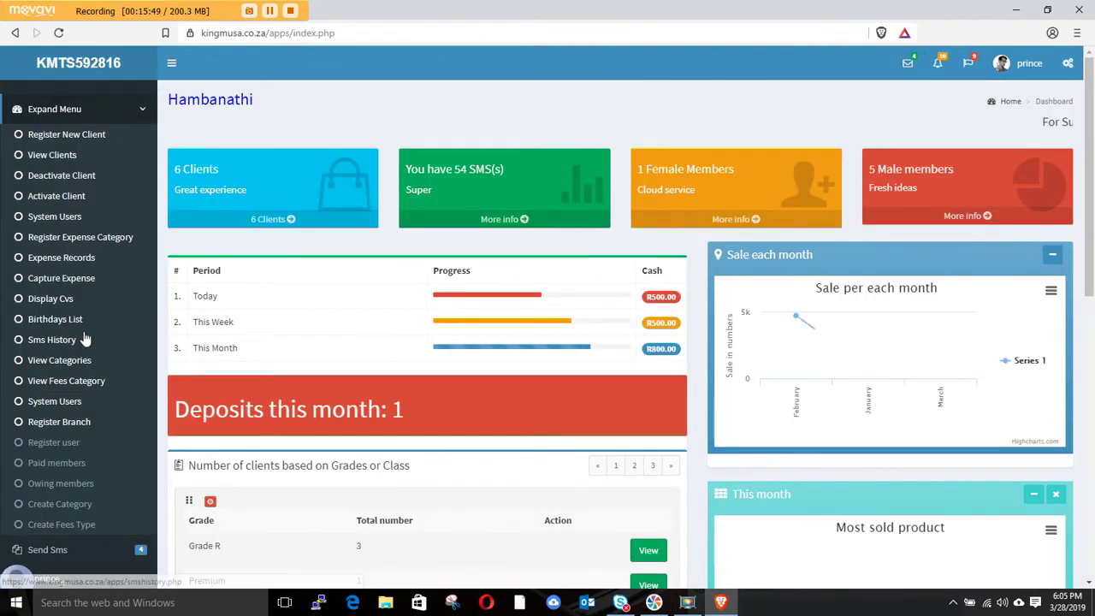
scroll(85, 338, "down", 2)
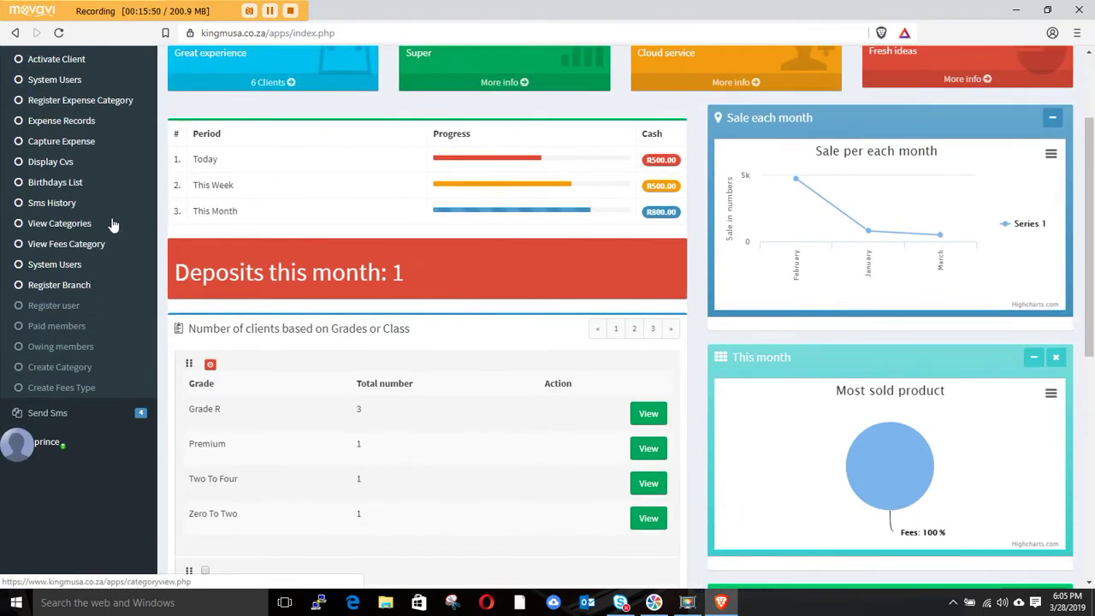
left_click(80, 249)
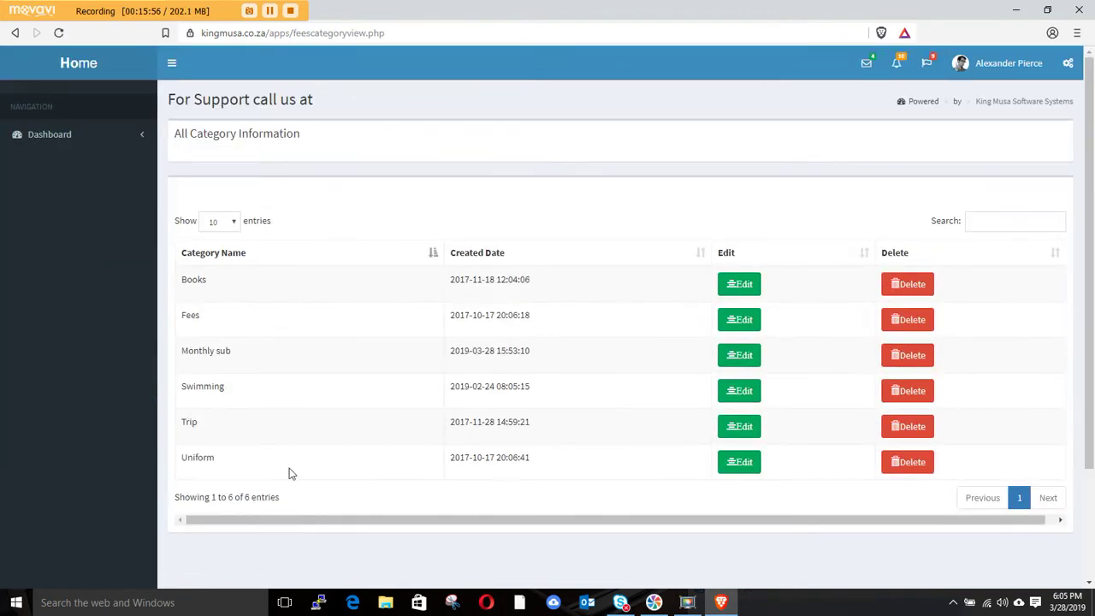
Delete the Books fee category, reload the page, and return to the dashboard
left_click(900, 284)
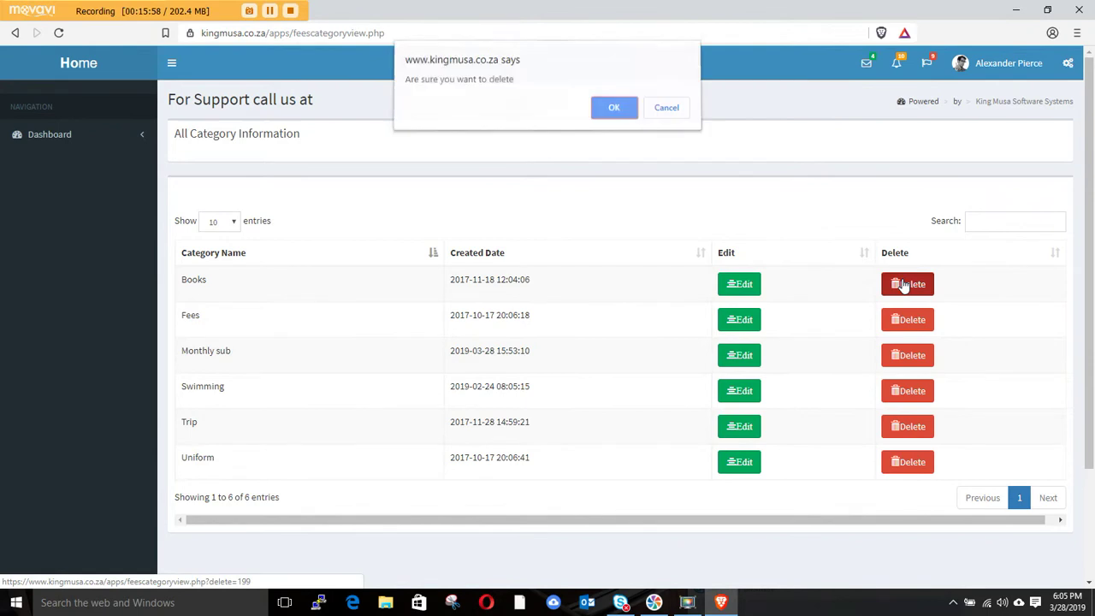
left_click(614, 111)
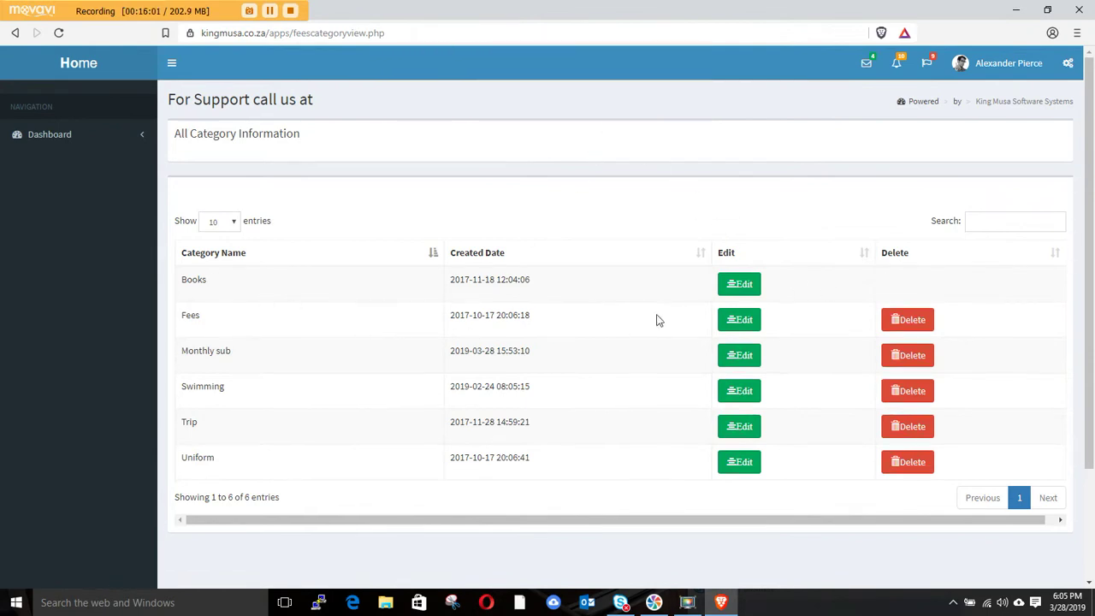
left_click(349, 35)
key("Return")
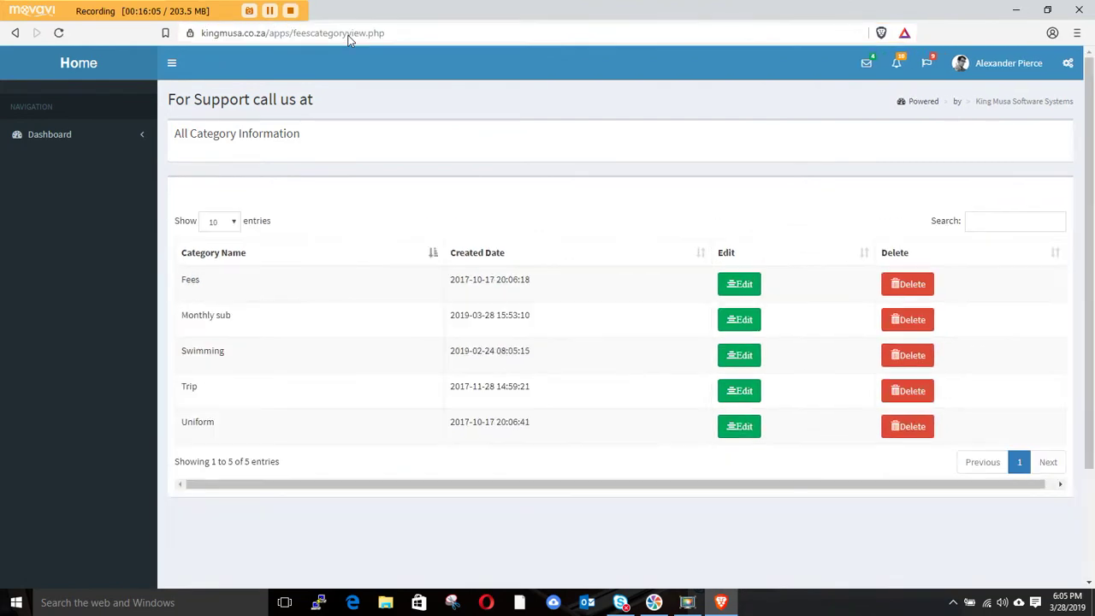
left_click(74, 63)
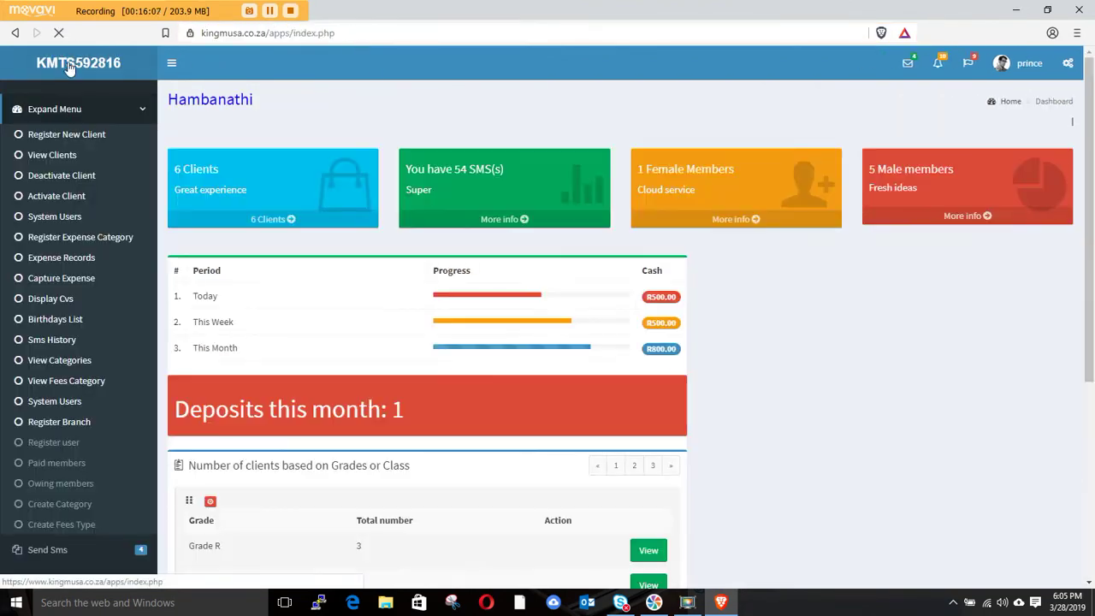
scroll(124, 269, "down", 3)
scroll(112, 261, "up", 1)
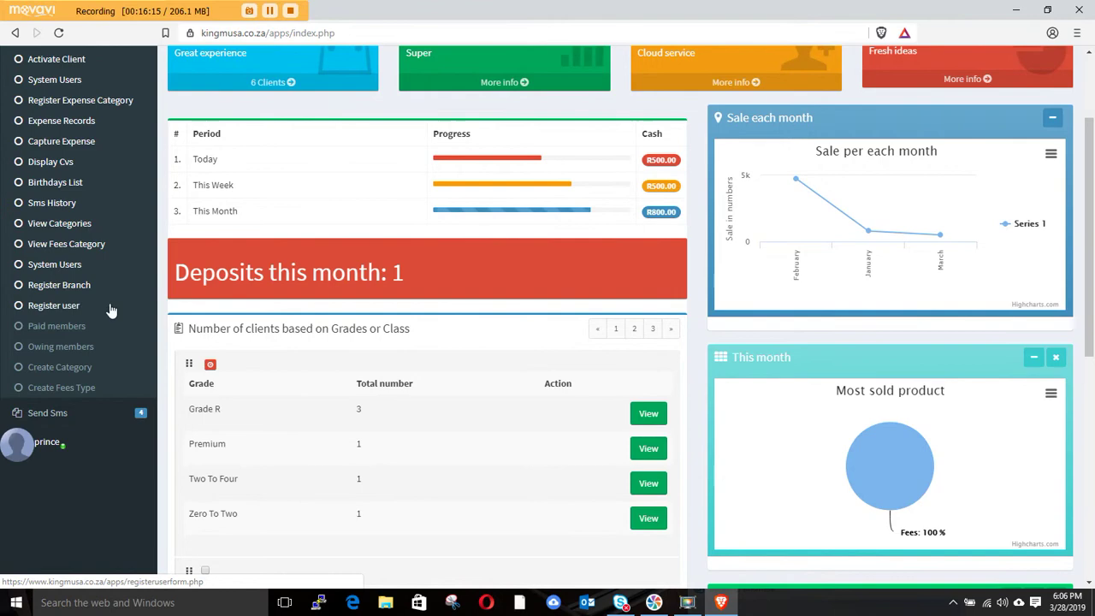
left_click(67, 288)
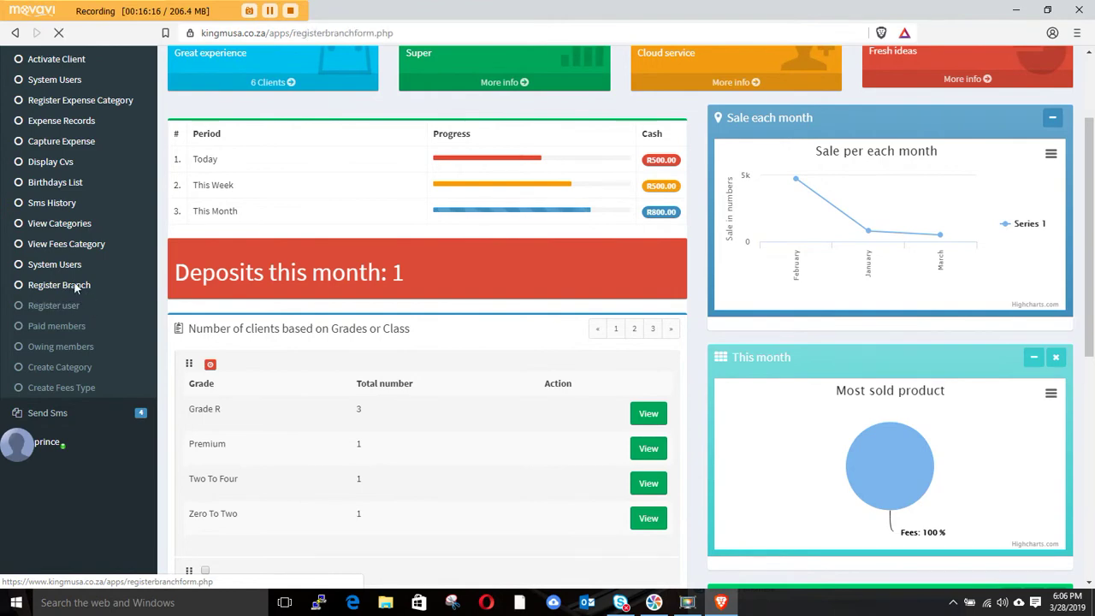
scroll(376, 282, "down", 3)
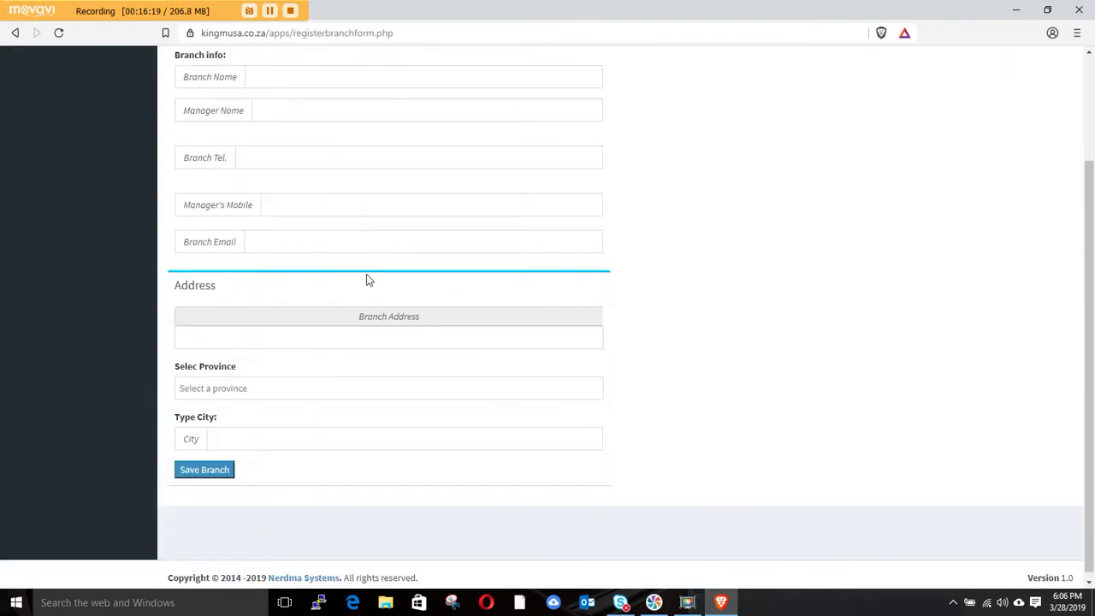
scroll(365, 274, "up", 3)
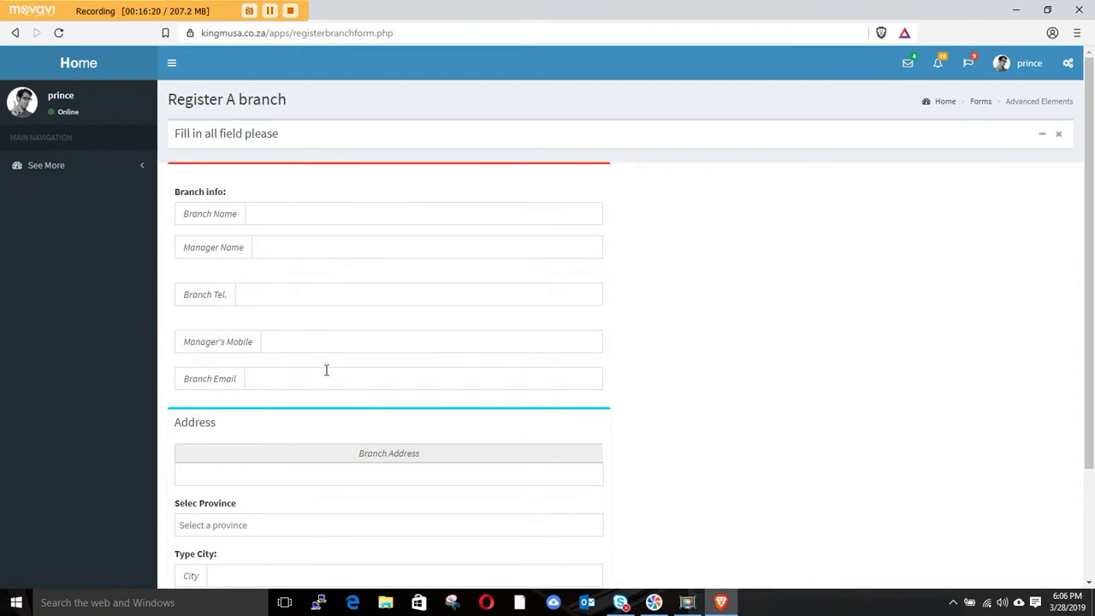
scroll(326, 370, "down", 2)
scroll(325, 379, "up", 2)
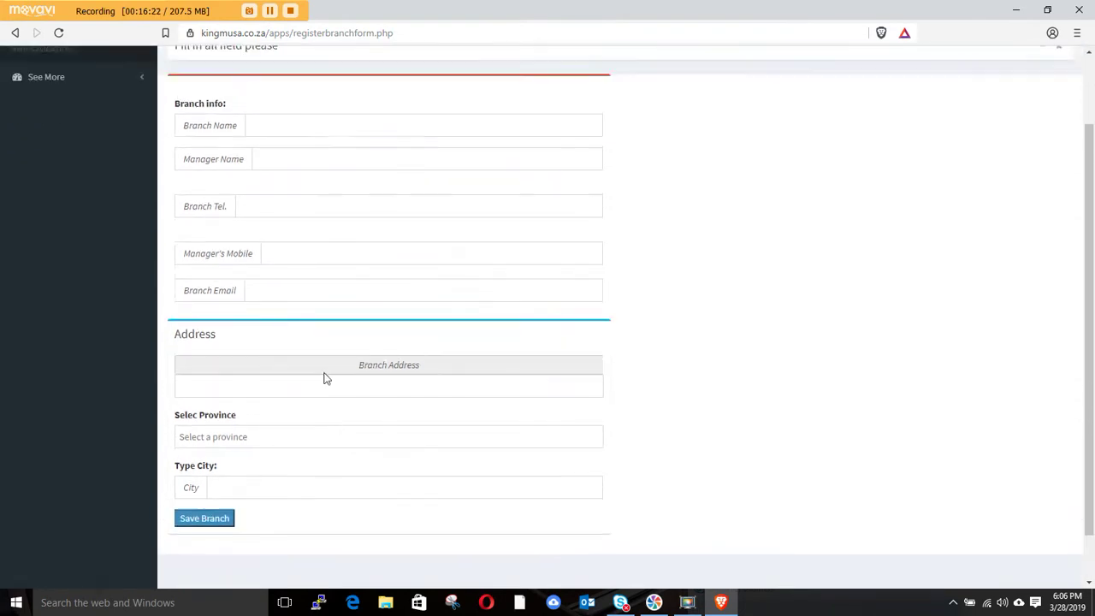
left_click(91, 63)
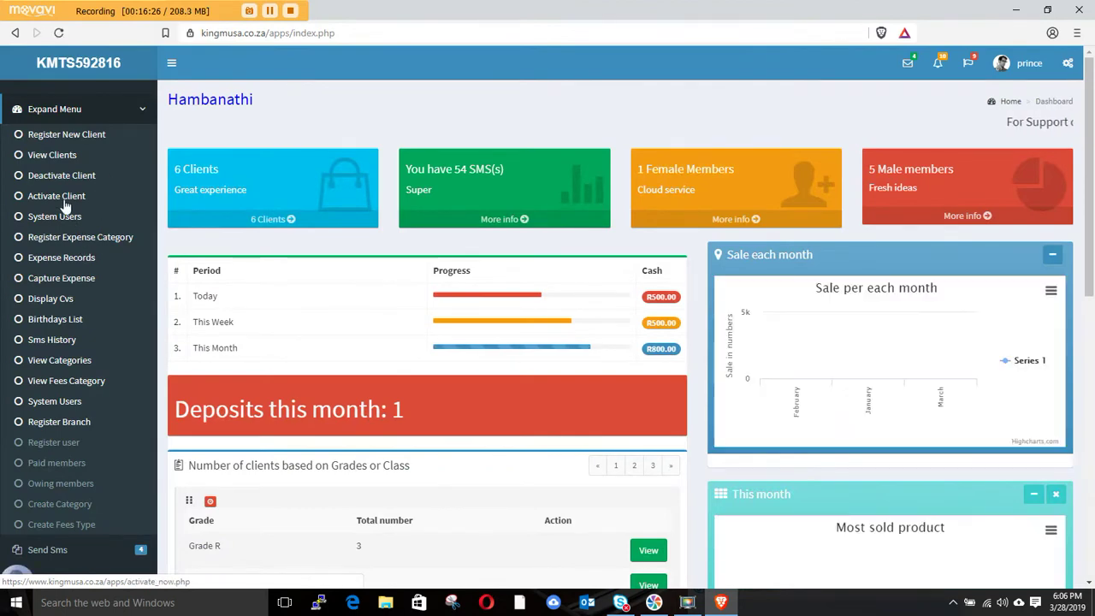
left_click(73, 137)
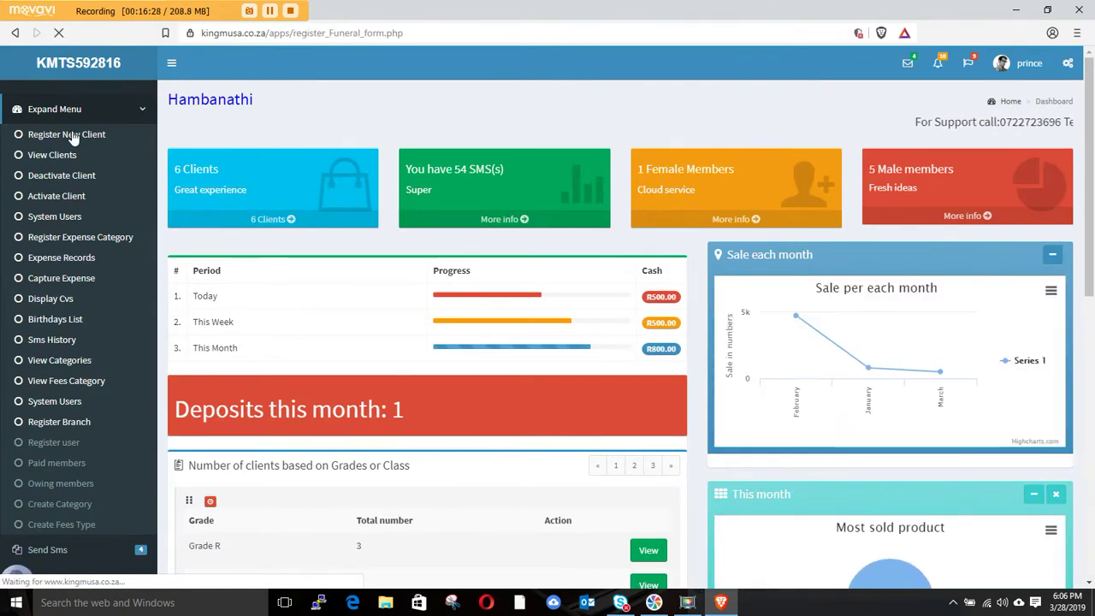
scroll(315, 248, "down", 2)
scroll(315, 251, "down", 2)
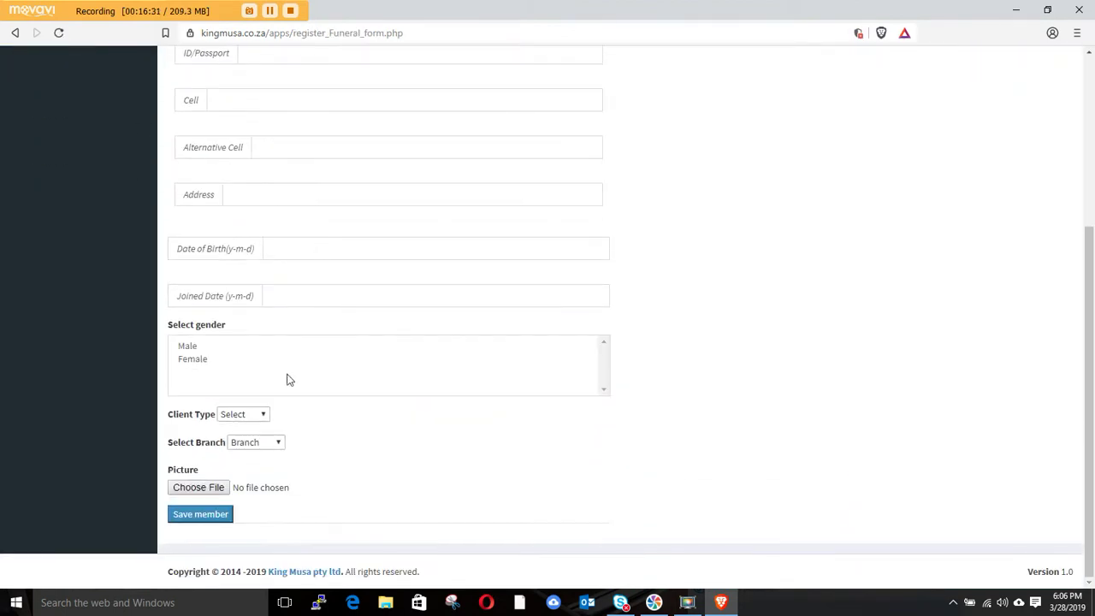
left_click(247, 443)
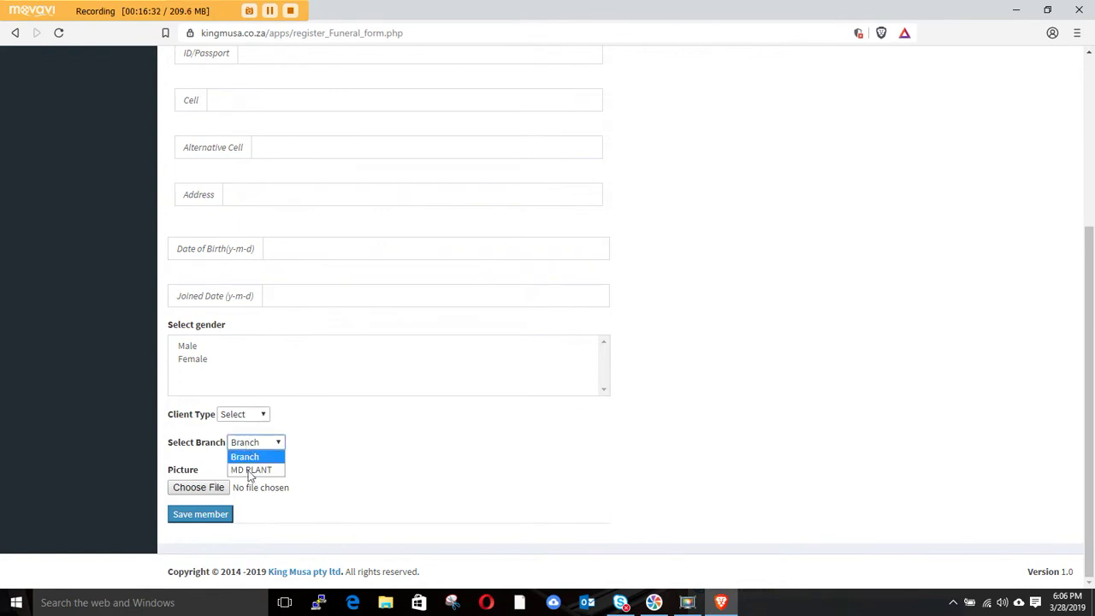
scroll(189, 136, "up", 3)
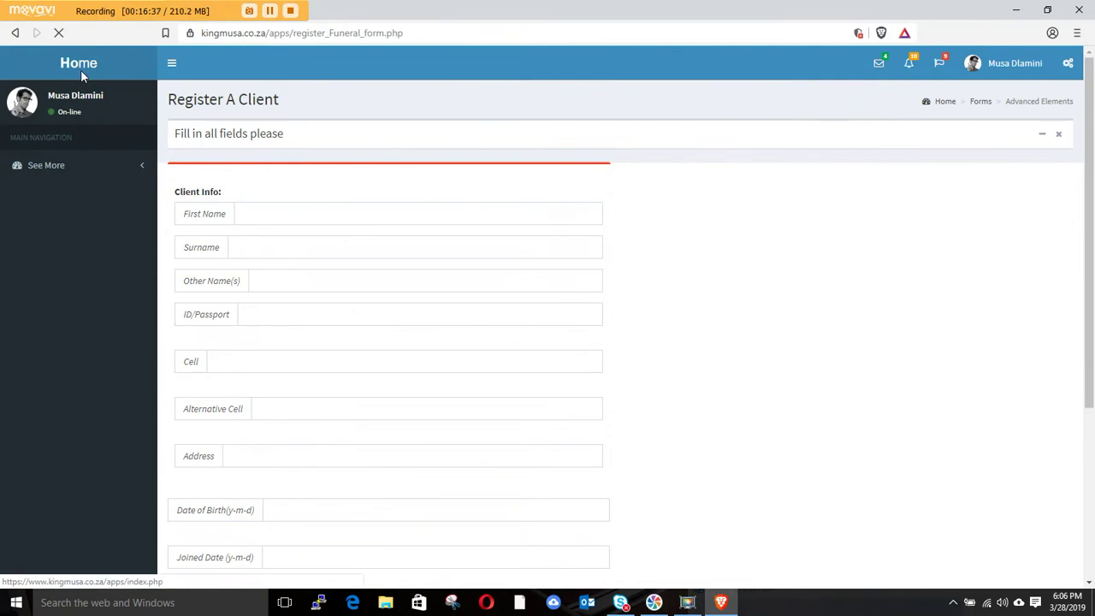
left_click(80, 70)
scroll(78, 415, "down", 3)
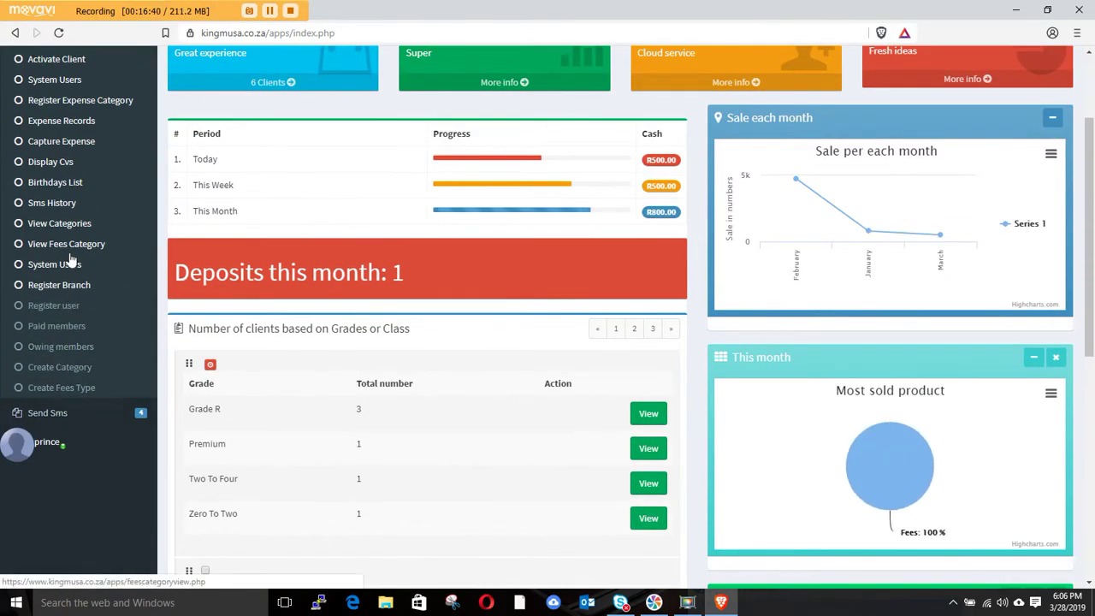
Open the Register user form and look through the name, surname, e-mail and branch fields
left_click(53, 306)
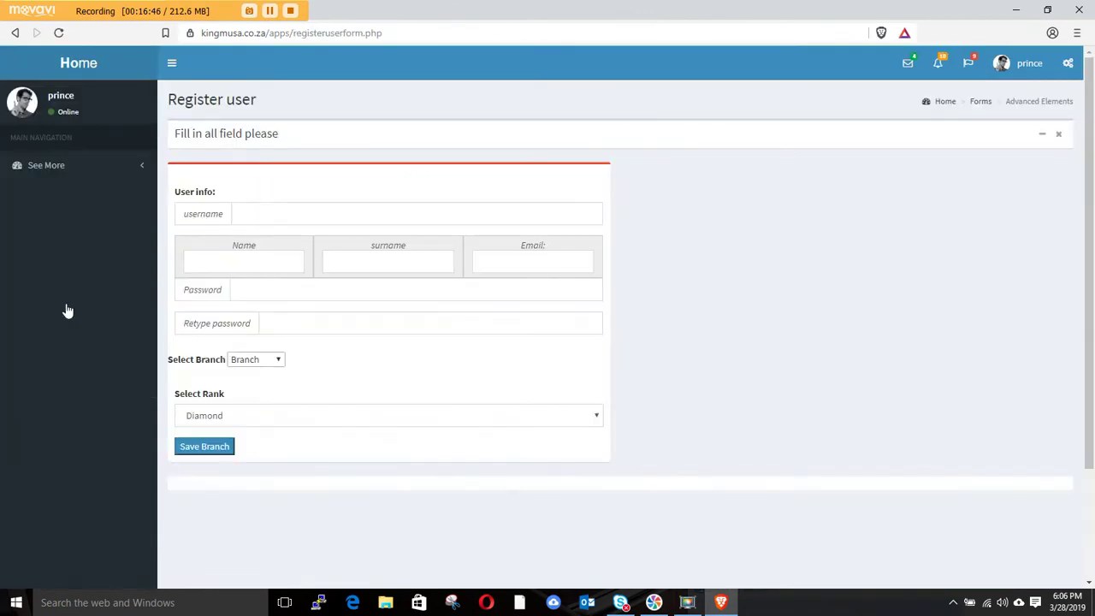
left_click(252, 257)
left_click(344, 261)
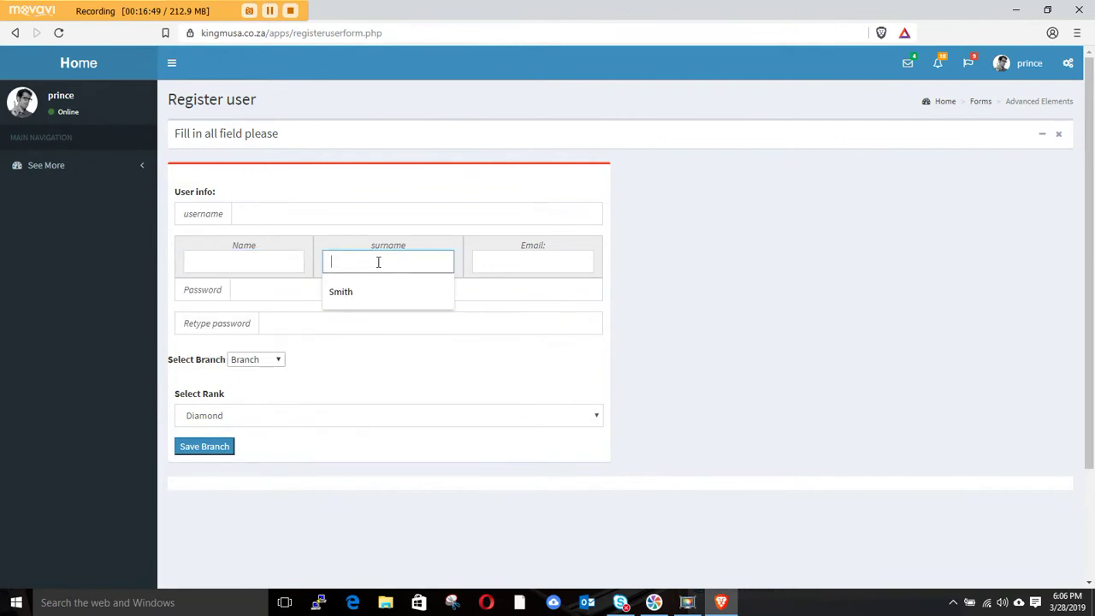
left_click(532, 260)
left_click(260, 266)
left_click(392, 259)
left_click(549, 260)
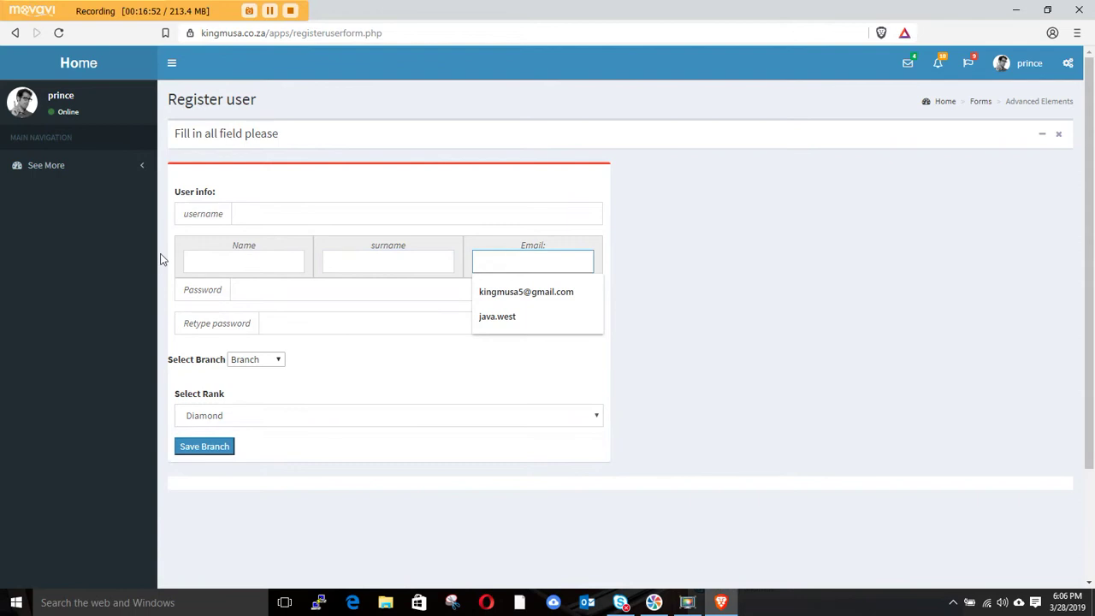
left_click(162, 259)
left_click(200, 257)
left_click(505, 264)
left_click(269, 358)
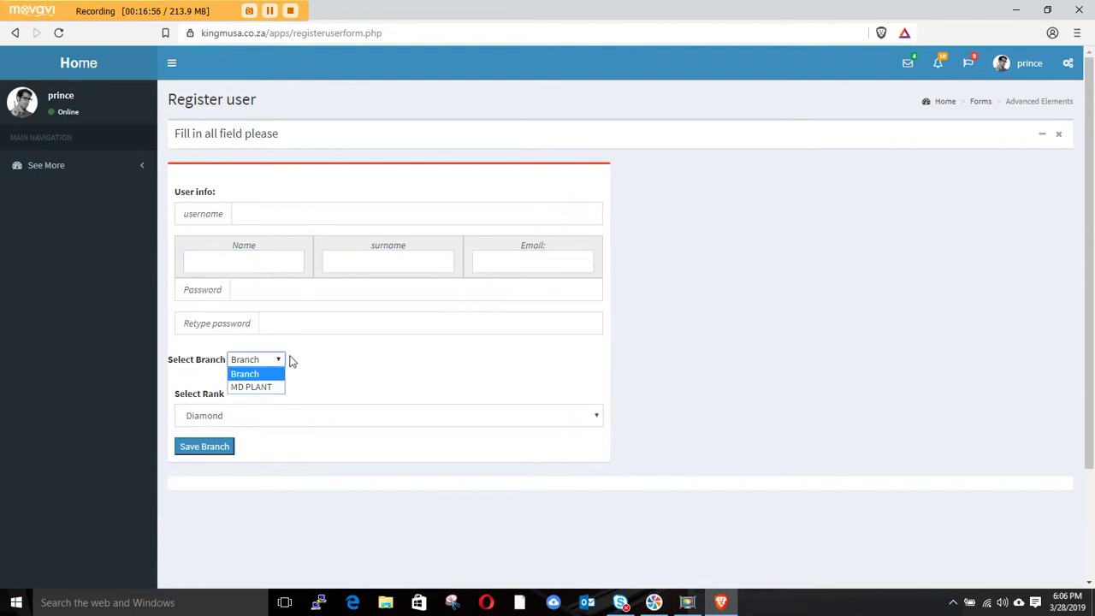
left_click(289, 361)
Inspect the user rank list and keep Diamond as the rank
left_click(237, 418)
scroll(237, 418, "down", 3)
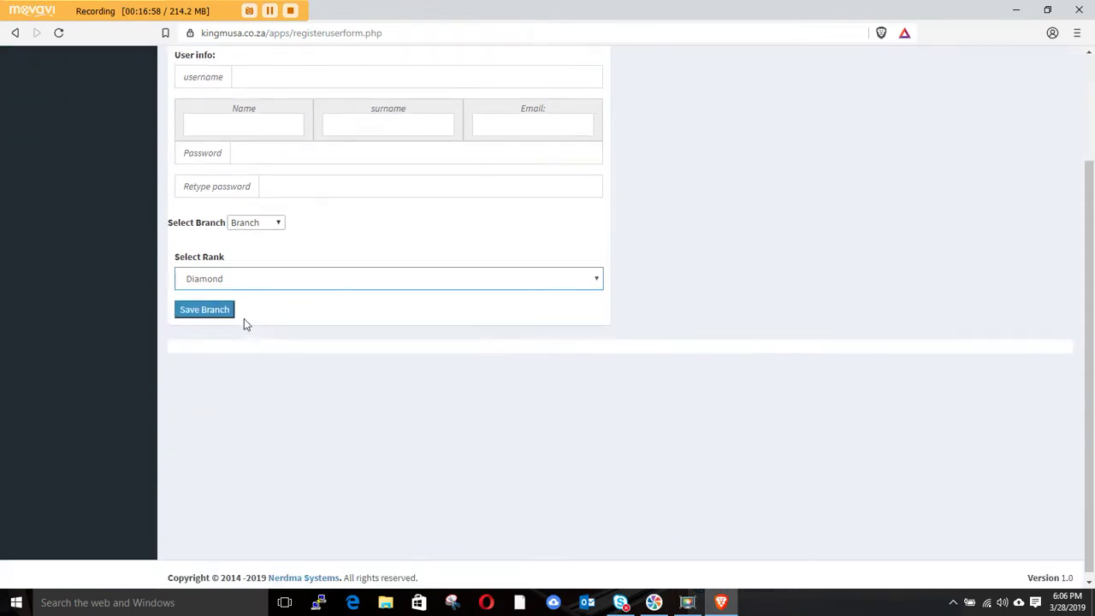
left_click(244, 274)
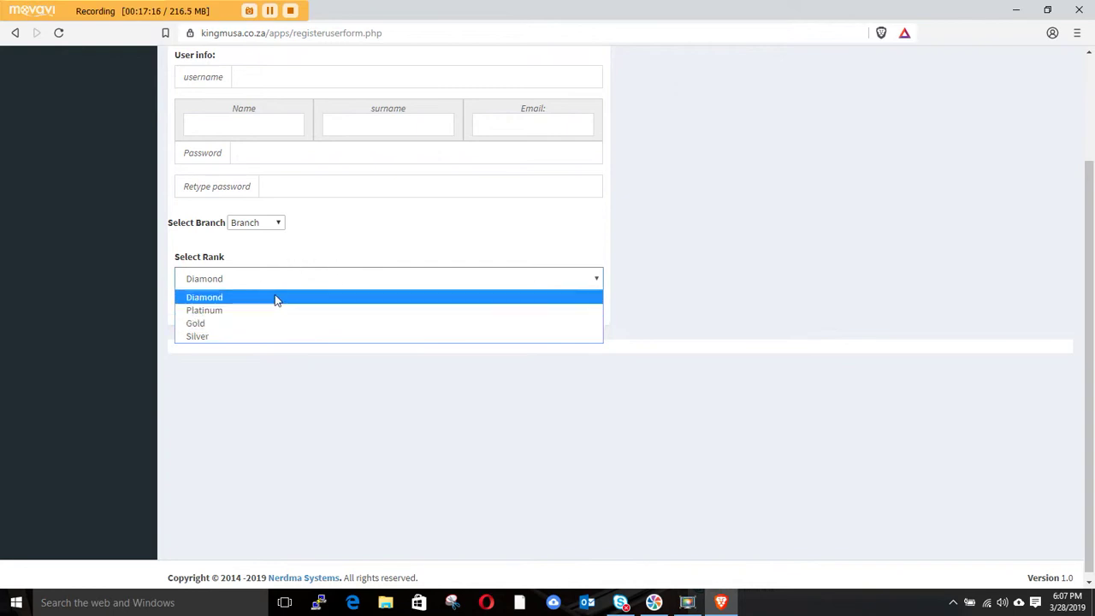
left_click(385, 237)
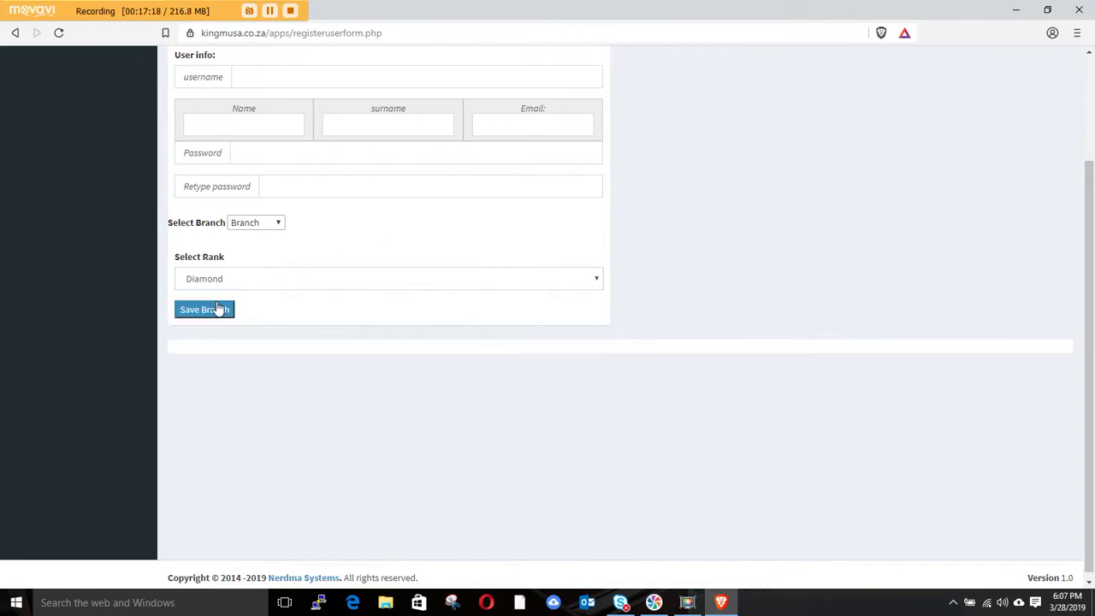
scroll(283, 301, "up", 2)
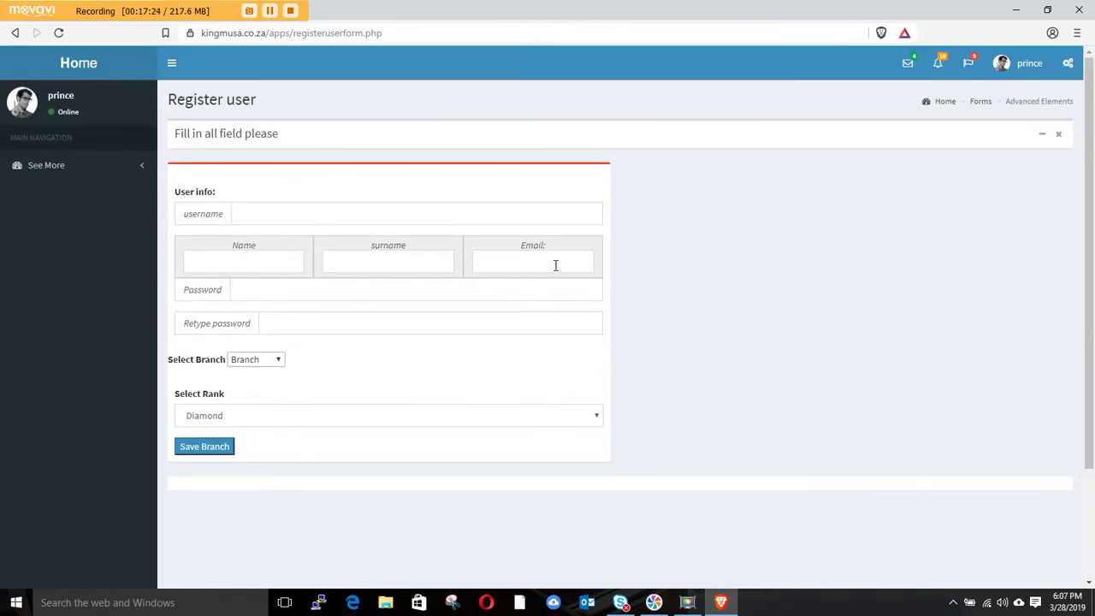
Step through the e-mail, name, username, password and branch fields unfilled, then return to the dashboard
left_click(519, 265)
left_click(366, 258)
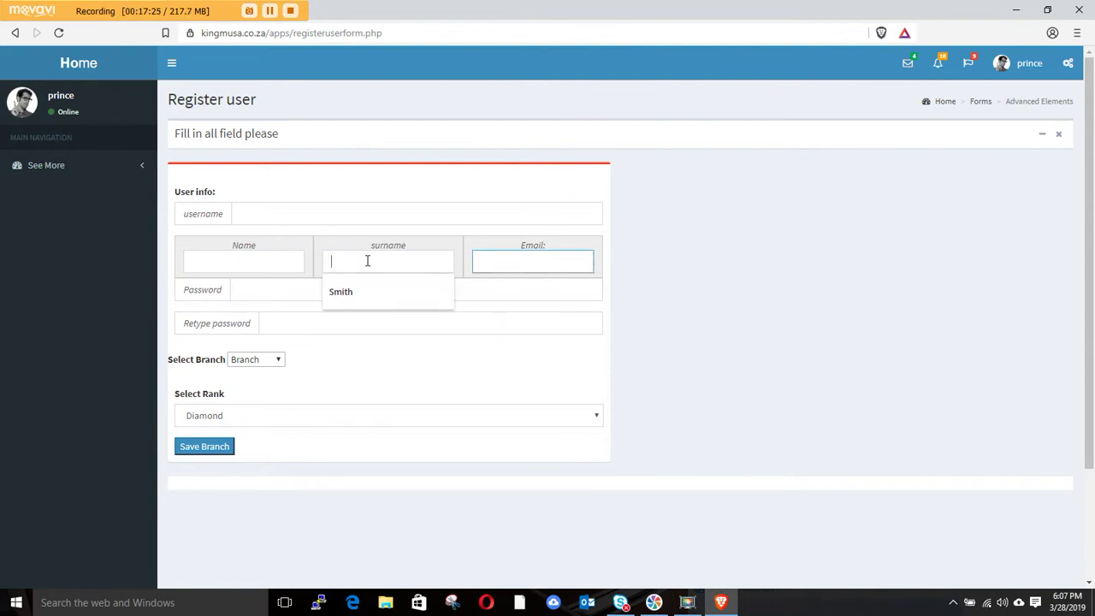
left_click(233, 253)
left_click(255, 214)
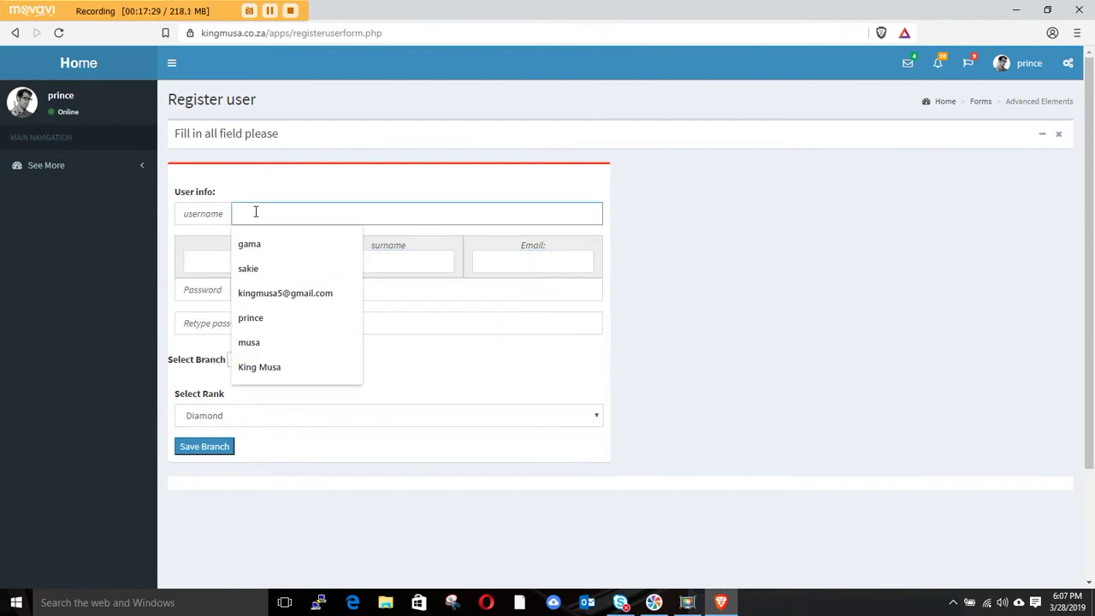
left_click(196, 313)
left_click(246, 291)
left_click(300, 321)
left_click(277, 359)
left_click(375, 366)
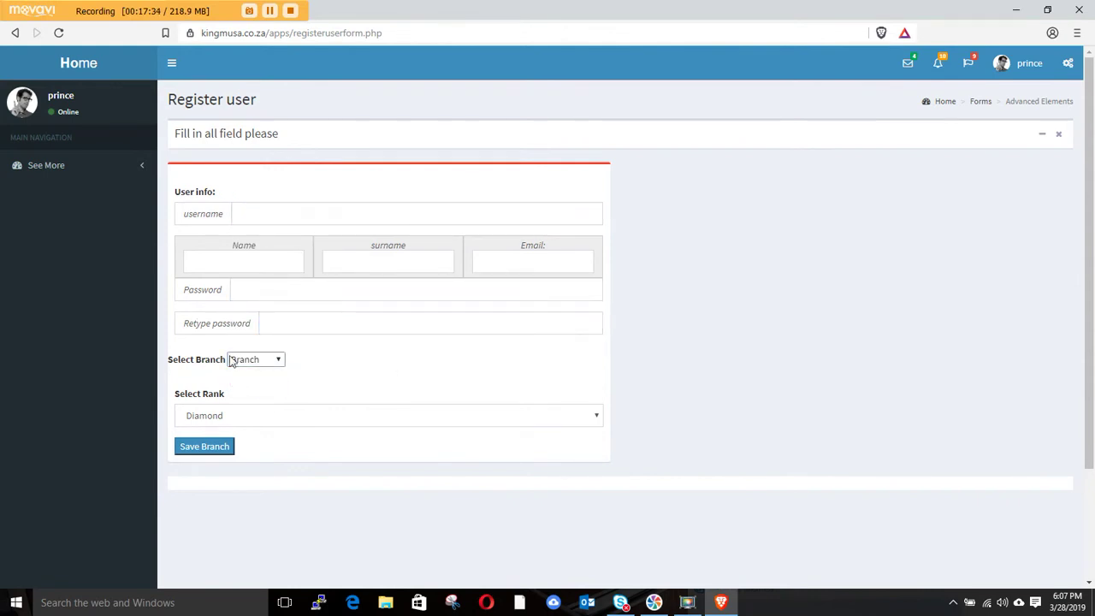
left_click(76, 65)
scroll(109, 341, "down", 3)
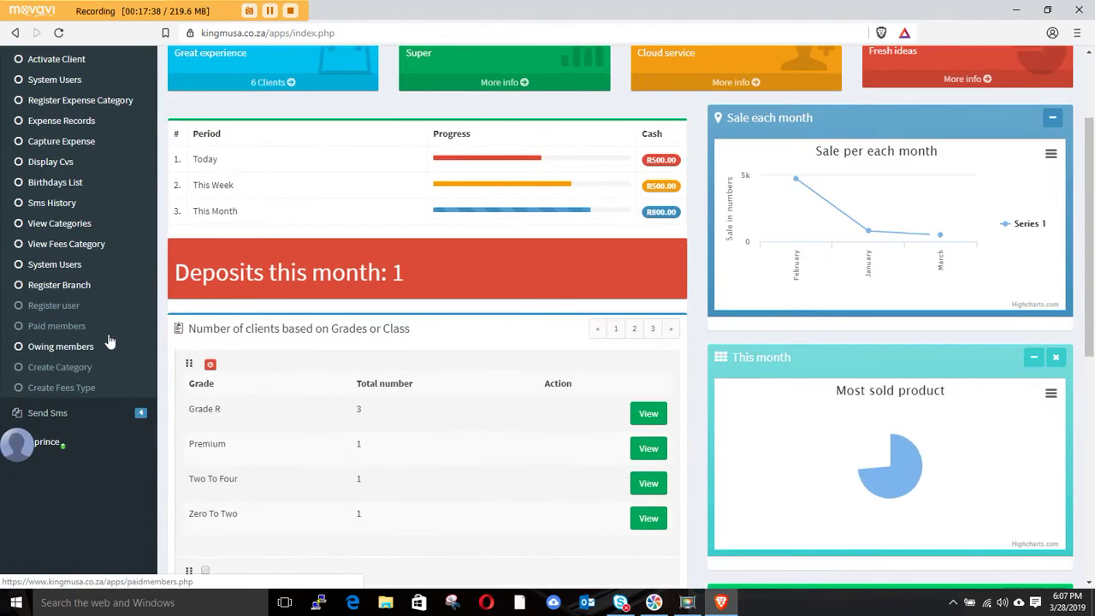
left_click(59, 328)
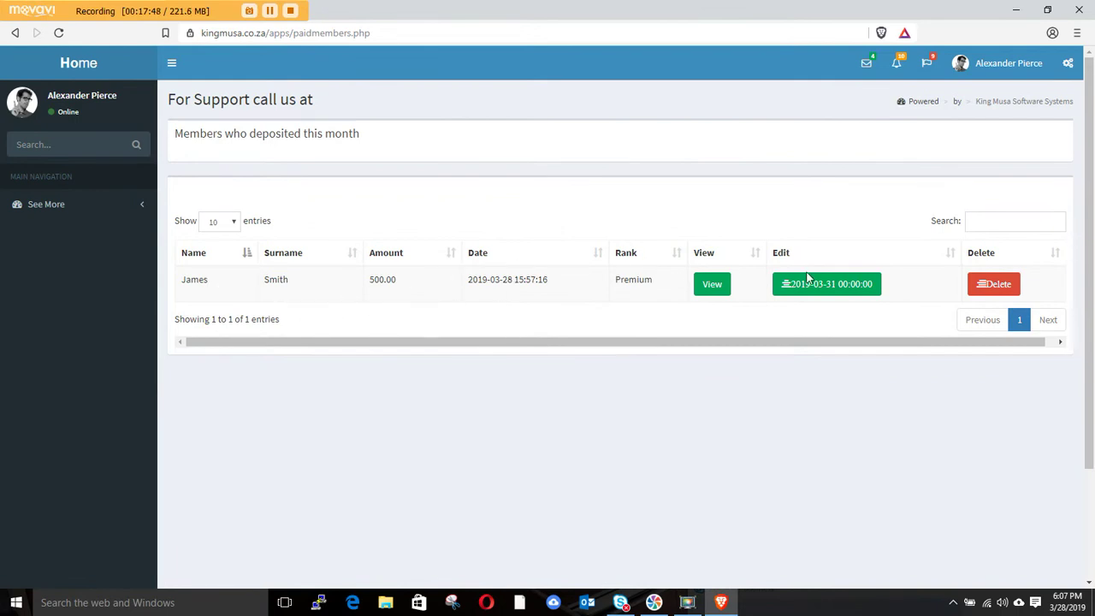
left_click(78, 65)
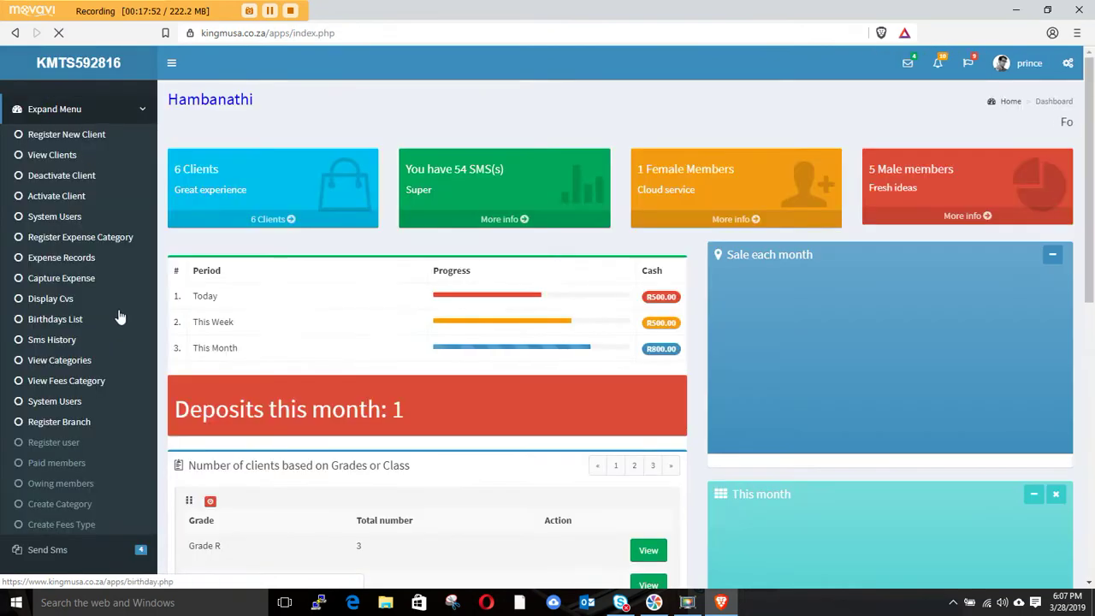
scroll(119, 314, "down", 3)
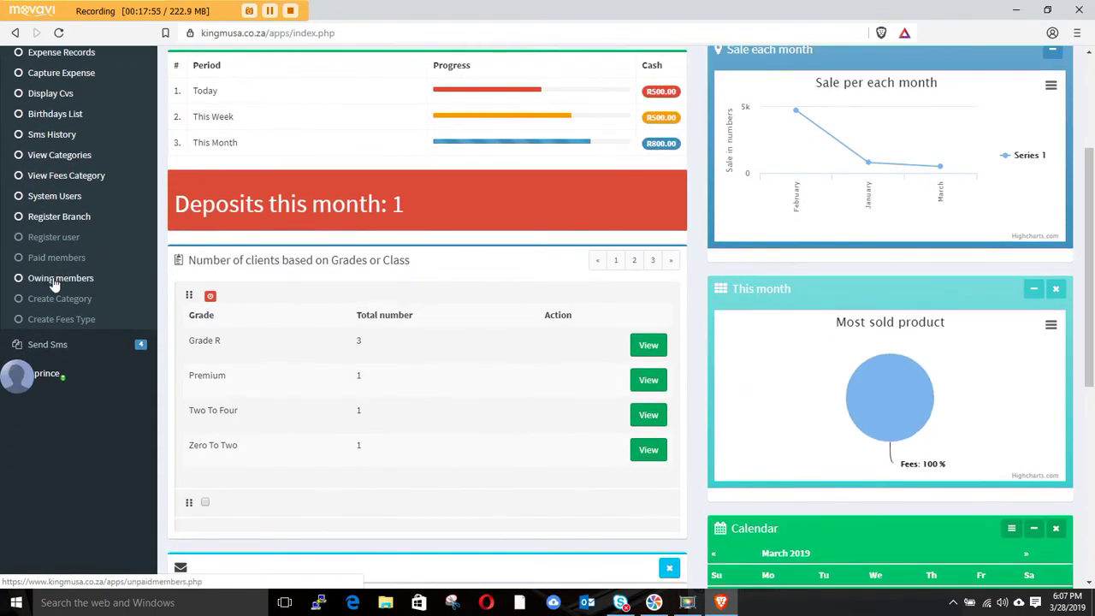
left_click(71, 278)
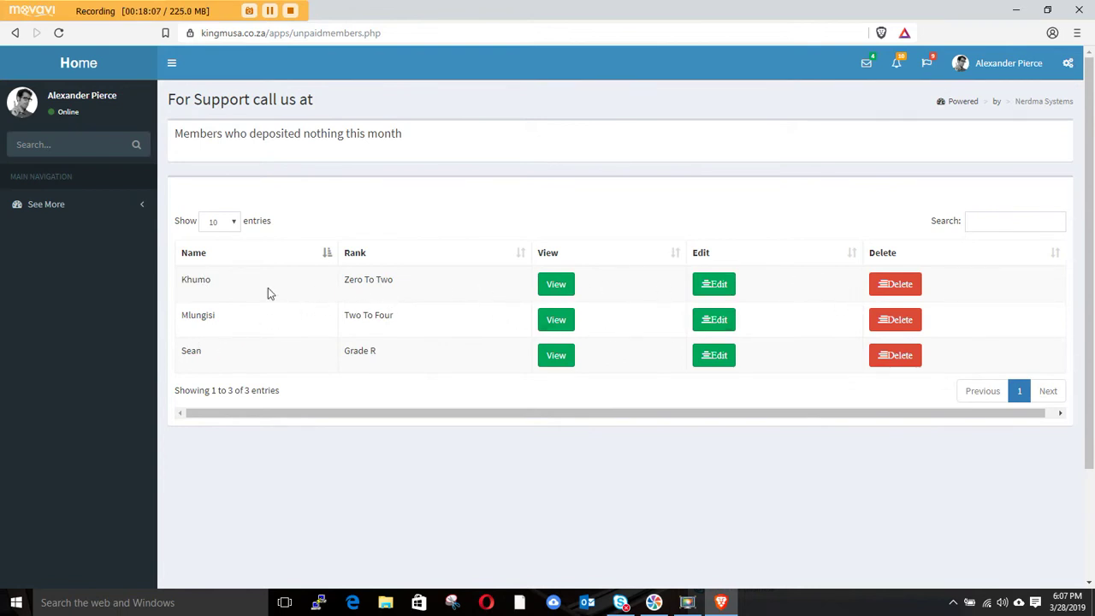
left_click(91, 66)
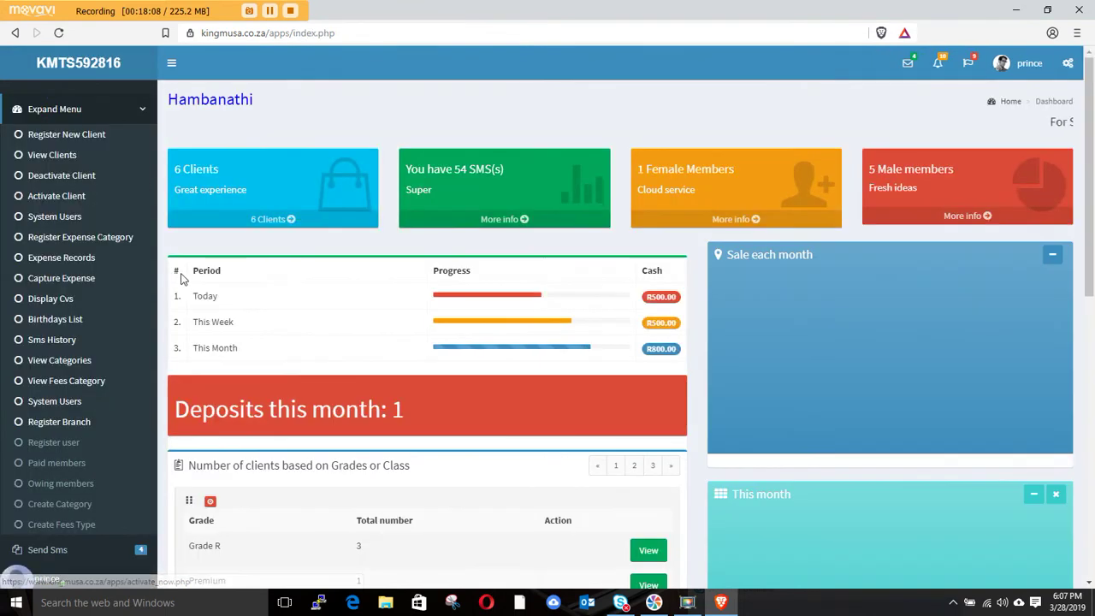
scroll(155, 347, "down", 2)
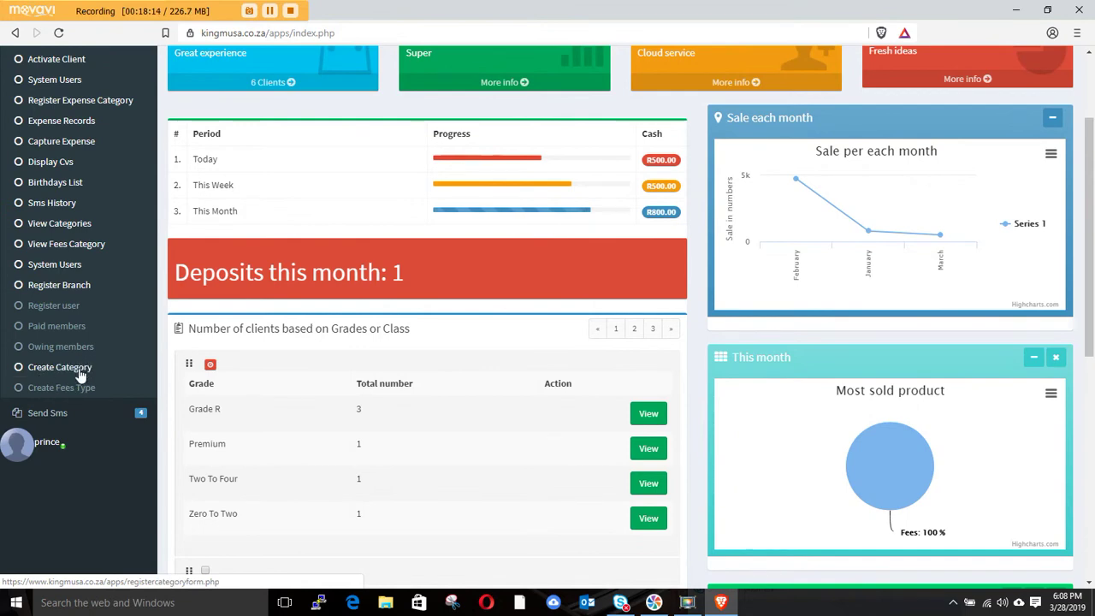
scroll(86, 377, "down", 2)
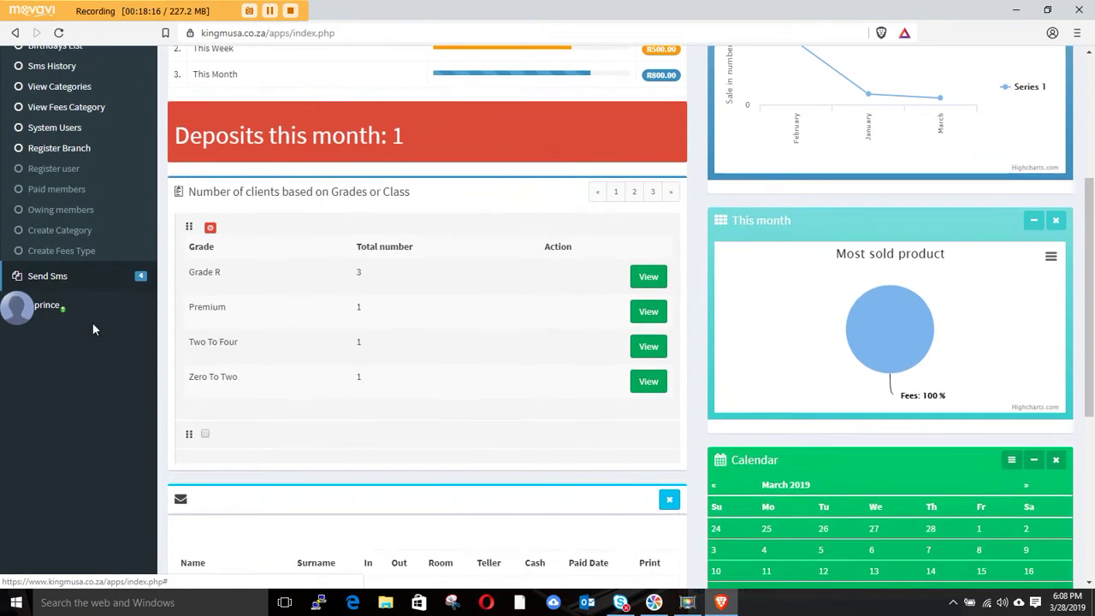
left_click(85, 276)
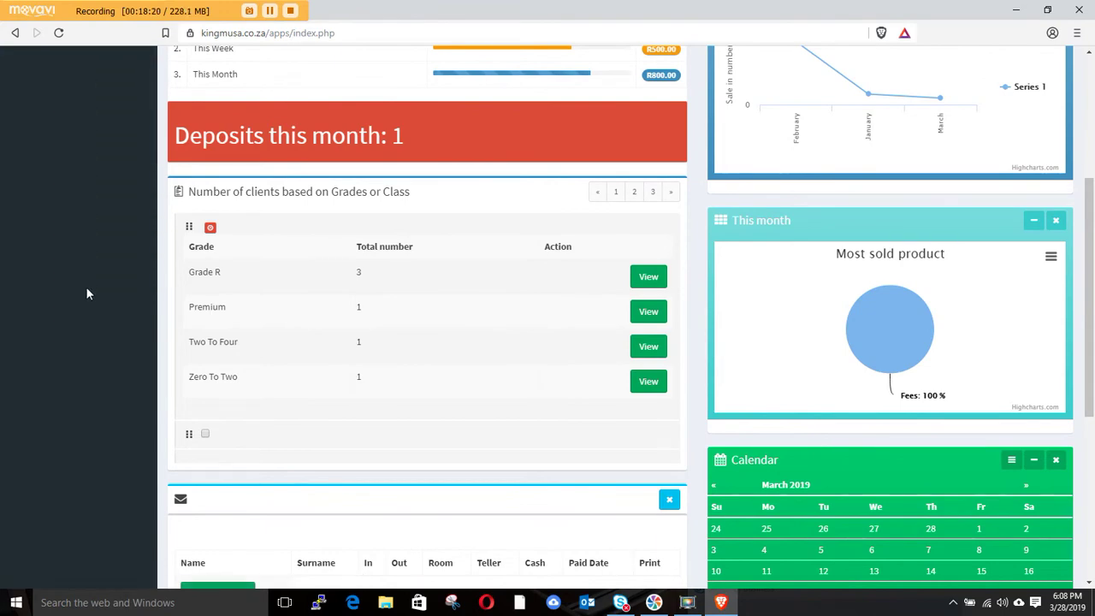
scroll(85, 286, "up", 3)
scroll(86, 297, "up", 1)
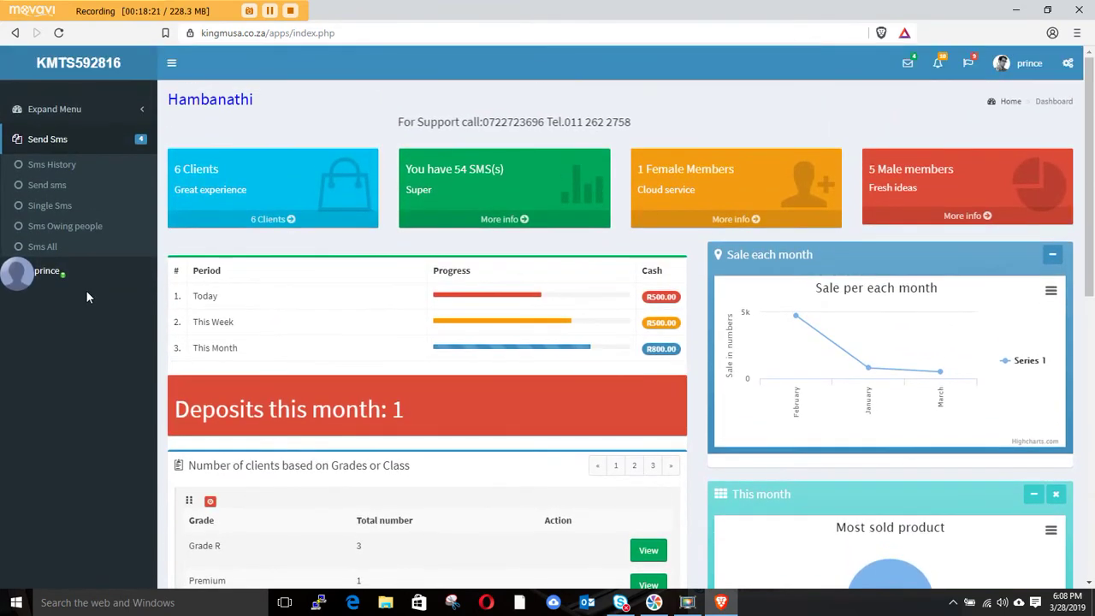
left_click(71, 167)
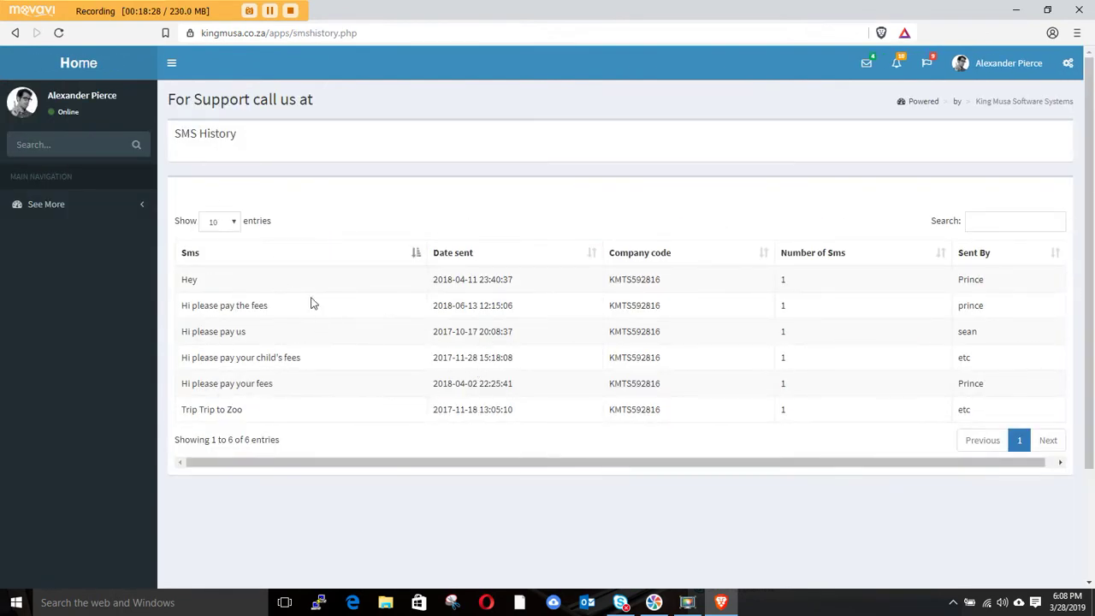
left_click(85, 77)
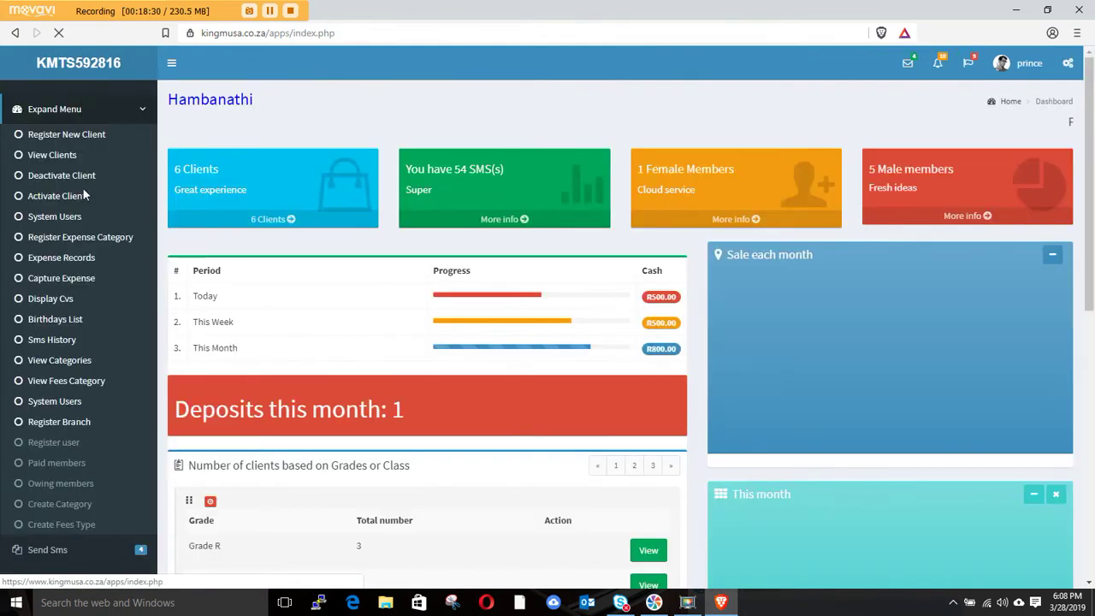
Draft a test message to Premium members on the Send SMS form
scroll(94, 361, "down", 2)
left_click(79, 345)
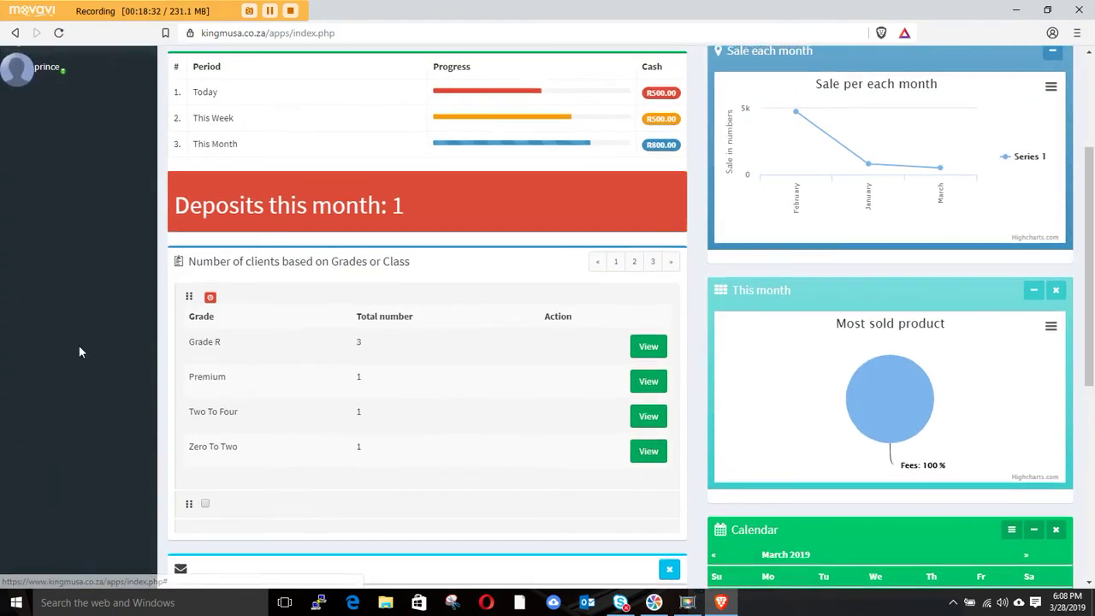
left_click(56, 185)
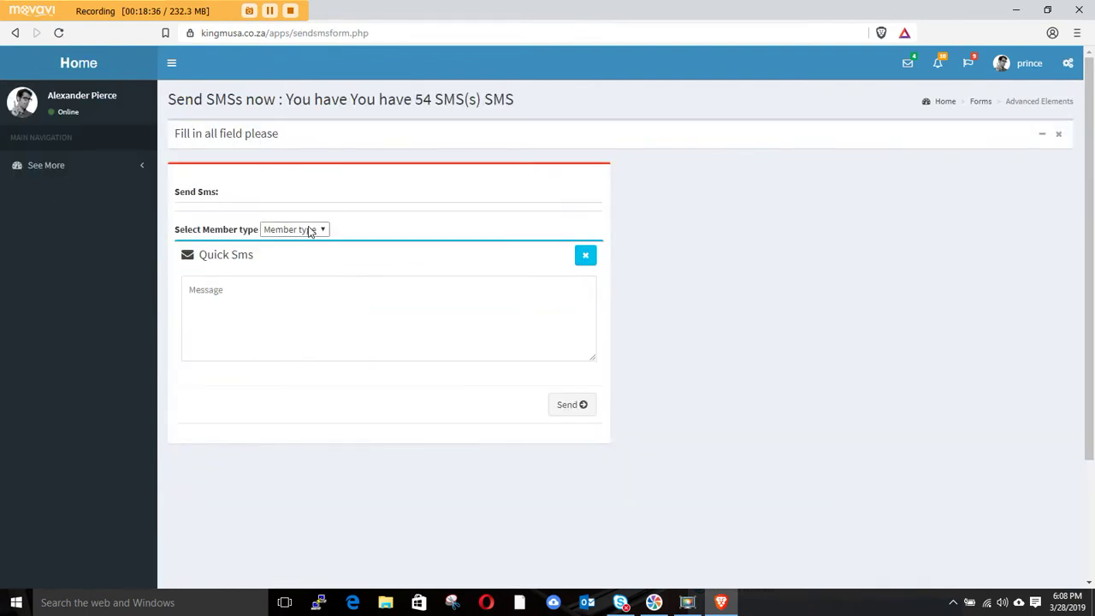
left_click(315, 232)
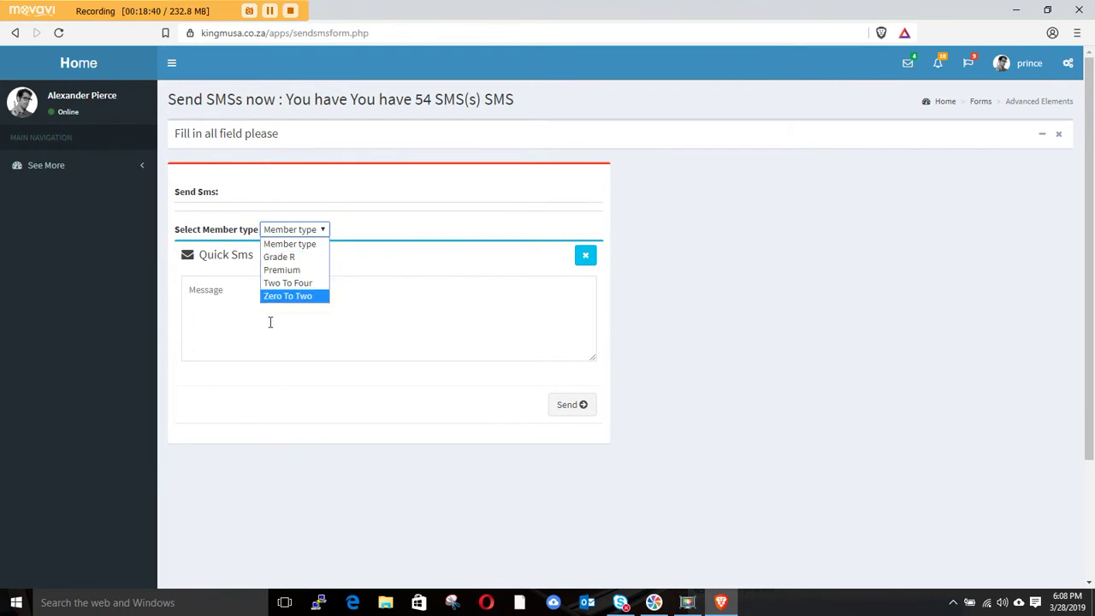
left_click(289, 271)
left_click(250, 305)
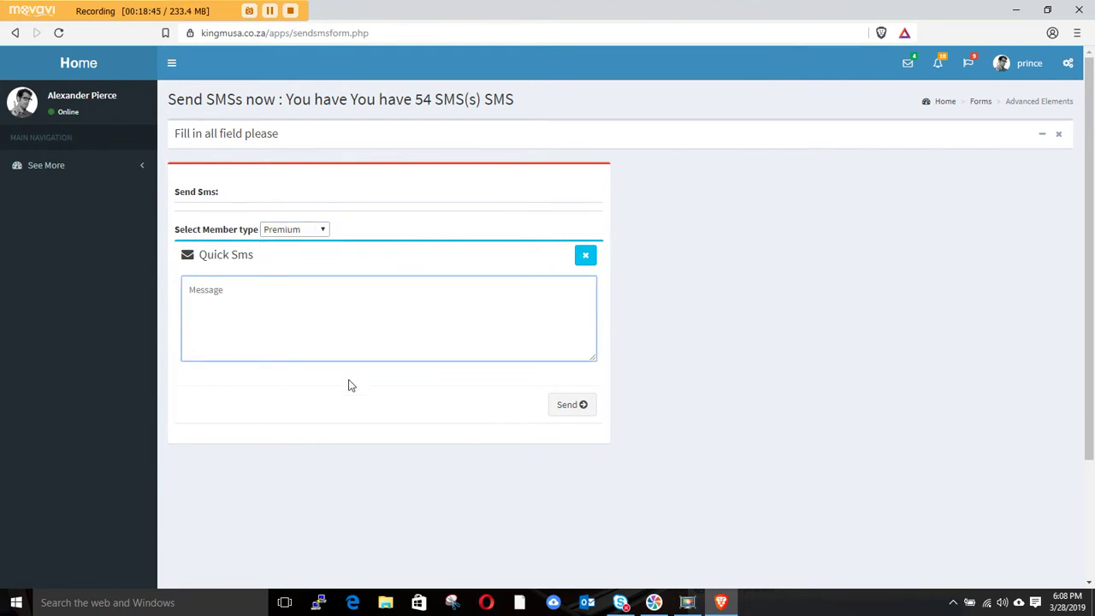
type("hsakjchjfkjdjfdjfd")
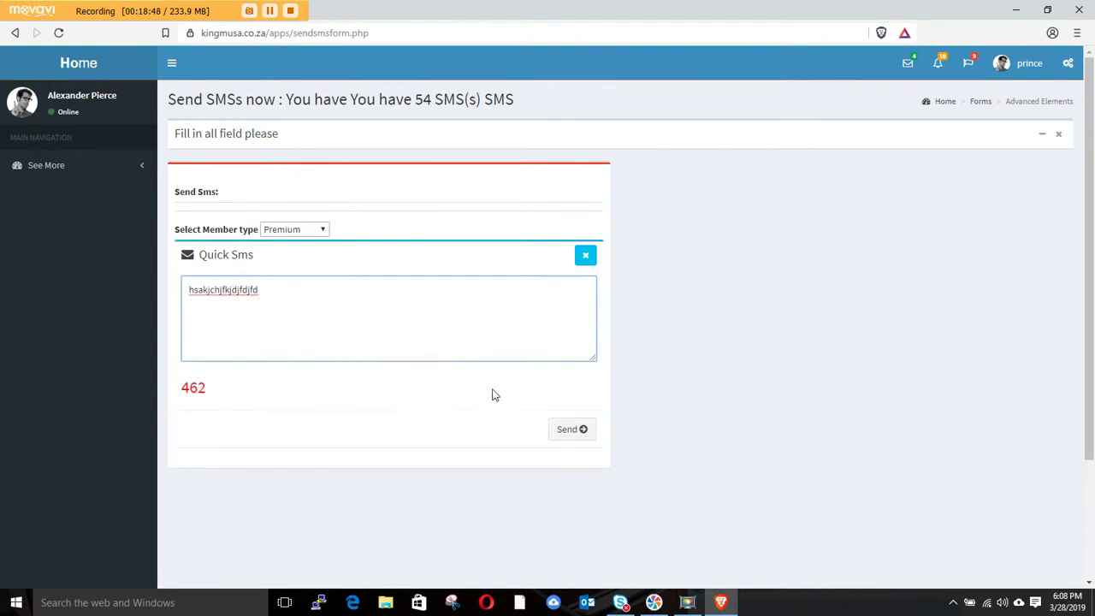
Return to the dashboard and go to Send Sms > Single Sms
left_click(58, 62)
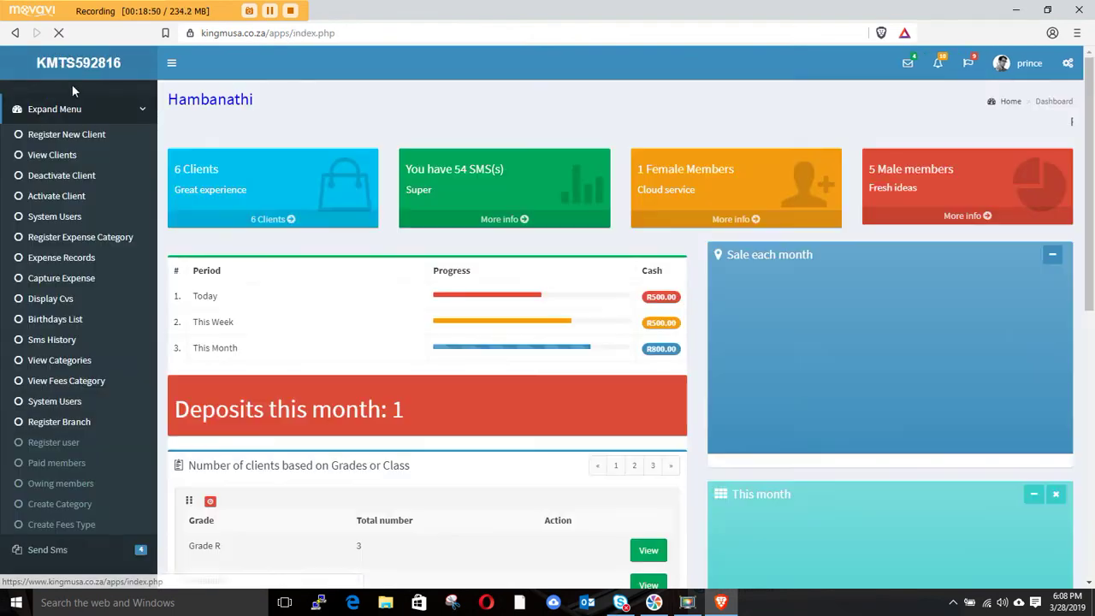
scroll(94, 308, "down", 3)
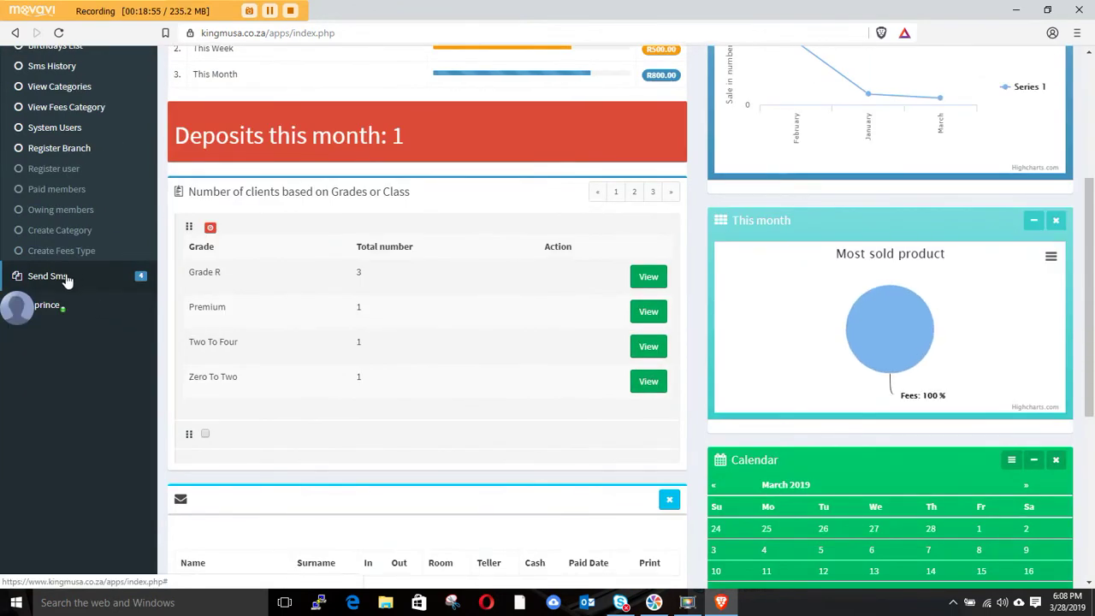
left_click(66, 278)
scroll(66, 273, "up", 3)
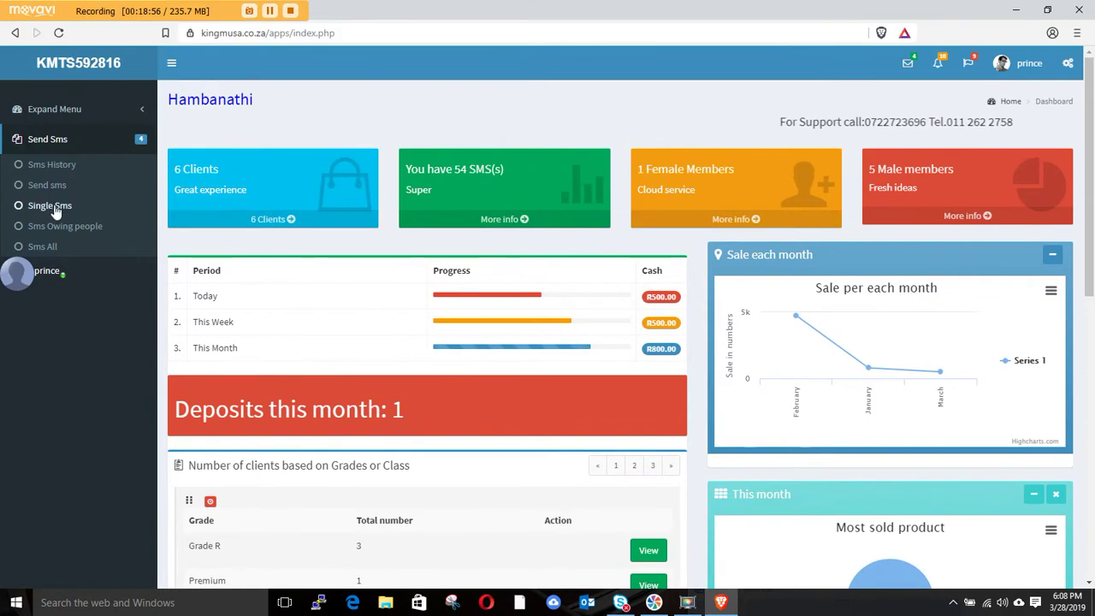
left_click(67, 205)
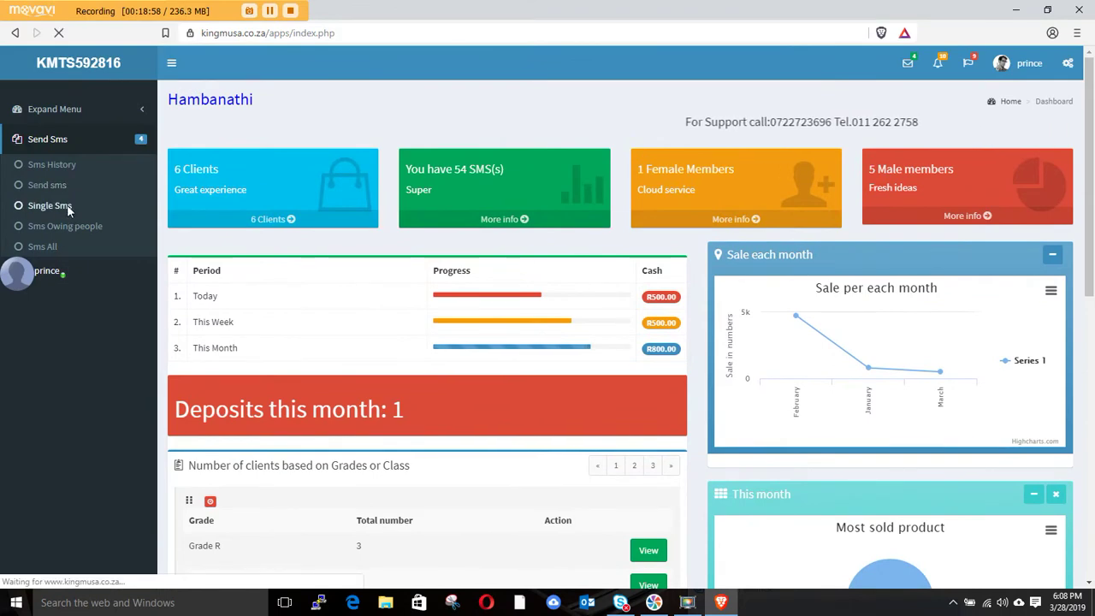
Type the test message 'vxxgsgs' into the single SMS Message box
scroll(254, 333, "down", 3)
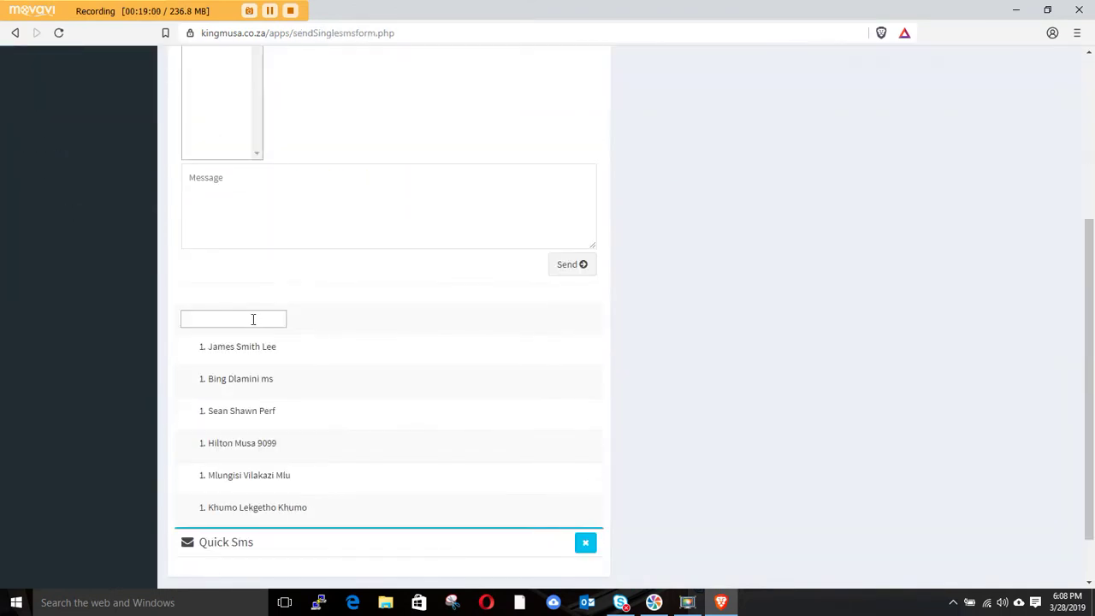
scroll(248, 428, "up", 1)
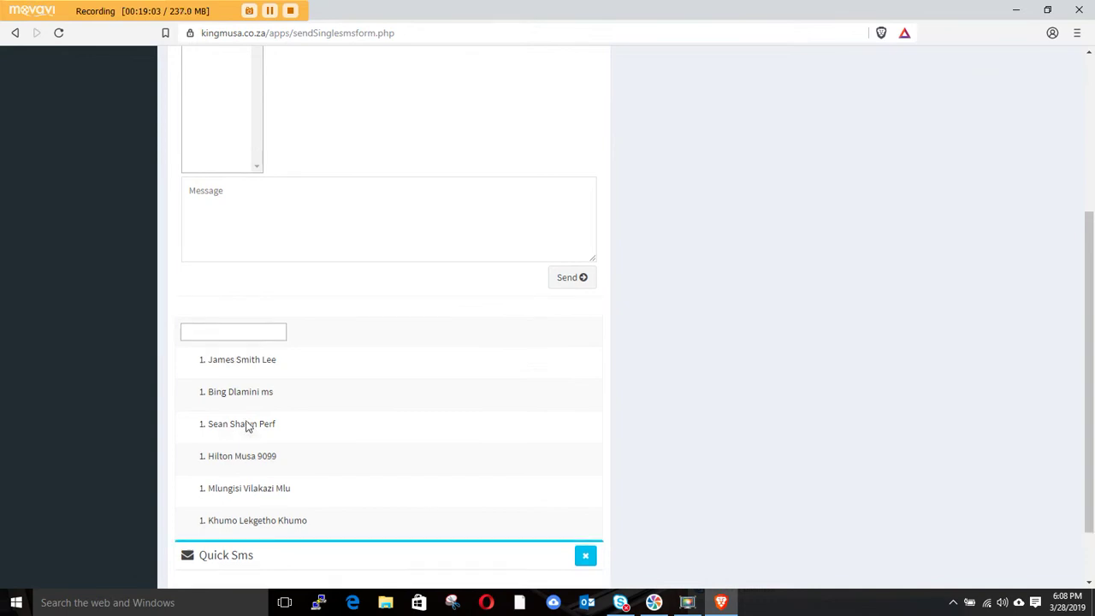
scroll(247, 416, "up", 2)
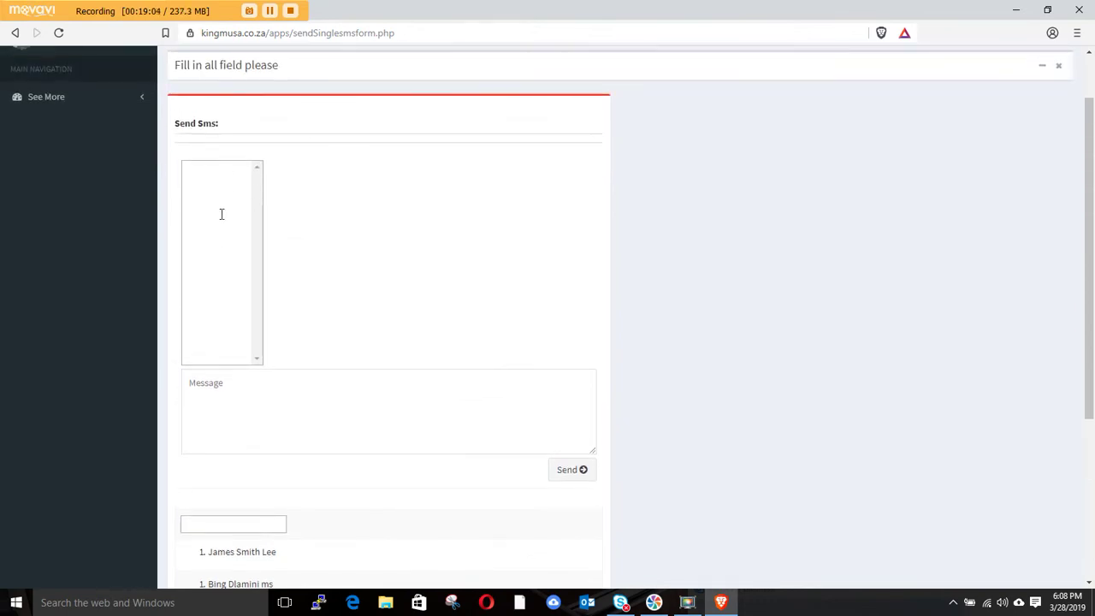
scroll(222, 214, "down", 4)
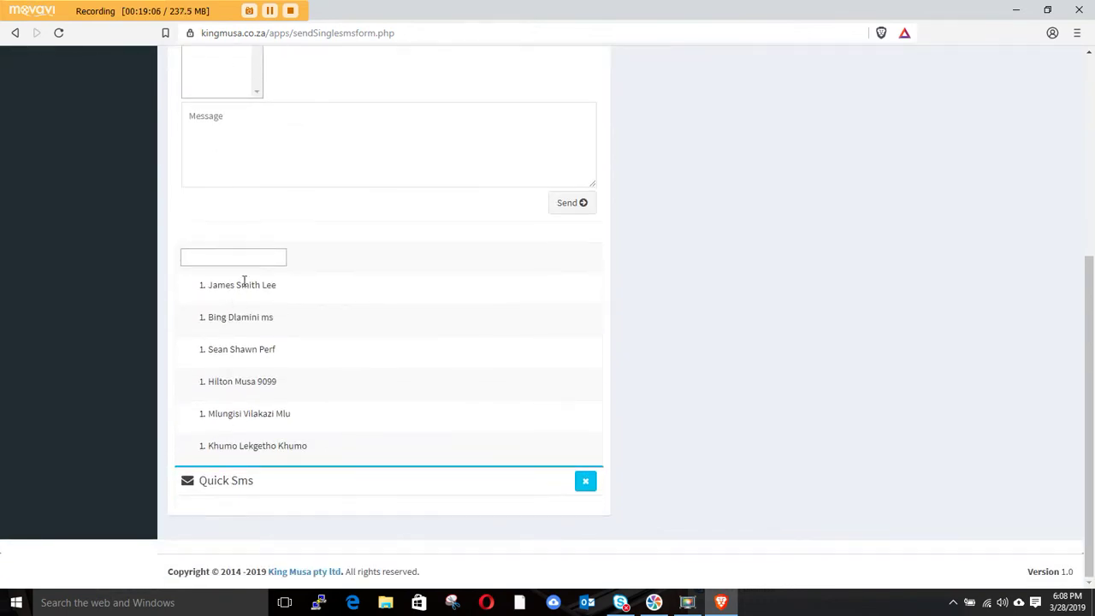
scroll(248, 282, "up", 3)
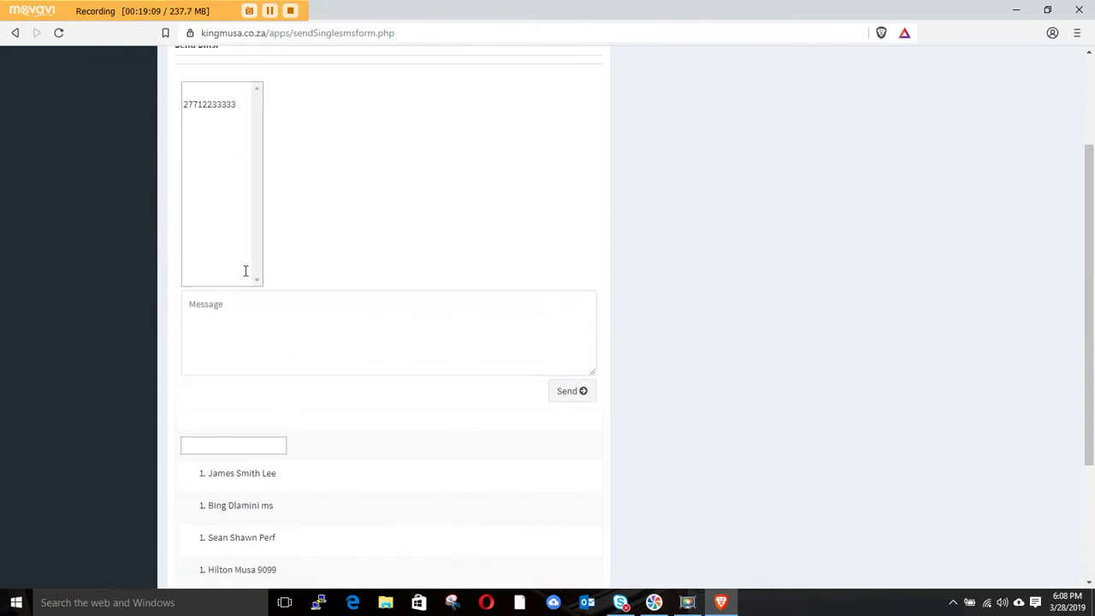
scroll(300, 375, "down", 3)
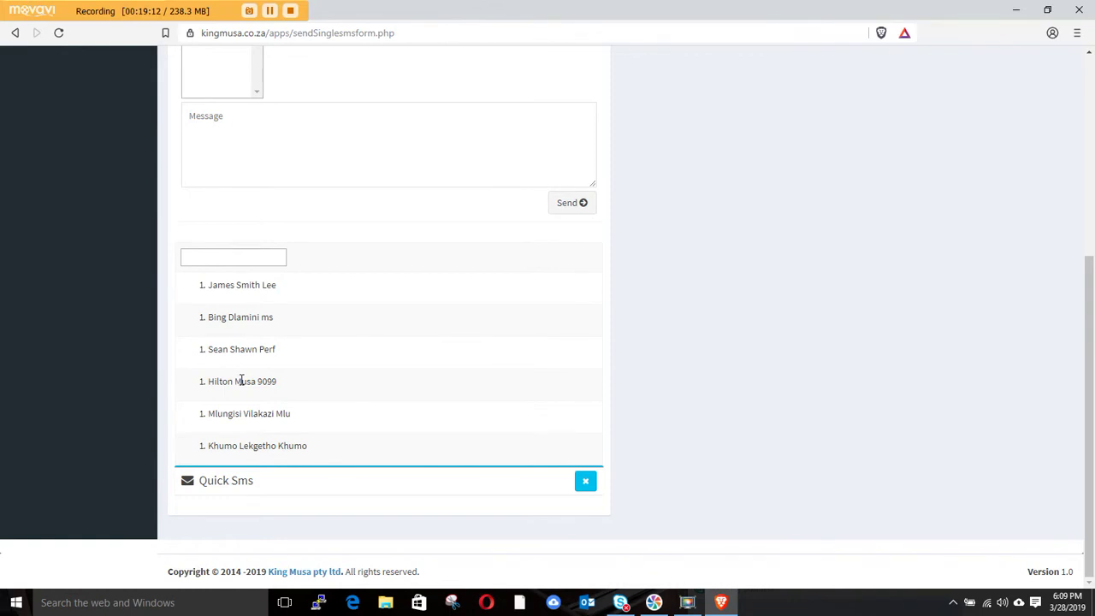
scroll(242, 380, "up", 4)
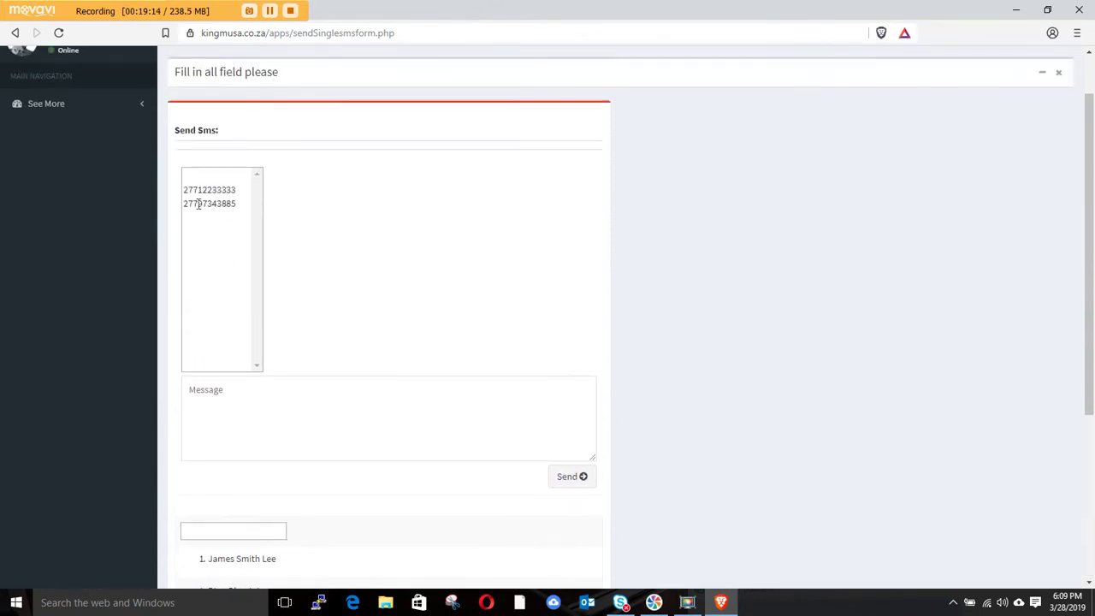
scroll(211, 291, "down", 2)
left_click(219, 282)
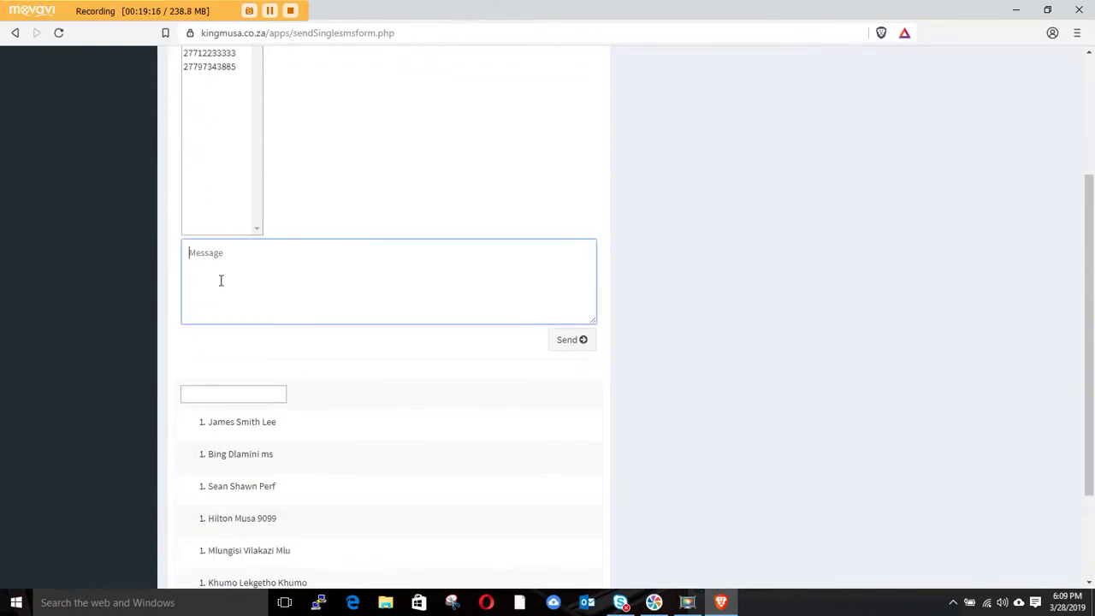
type("vxxgsgs")
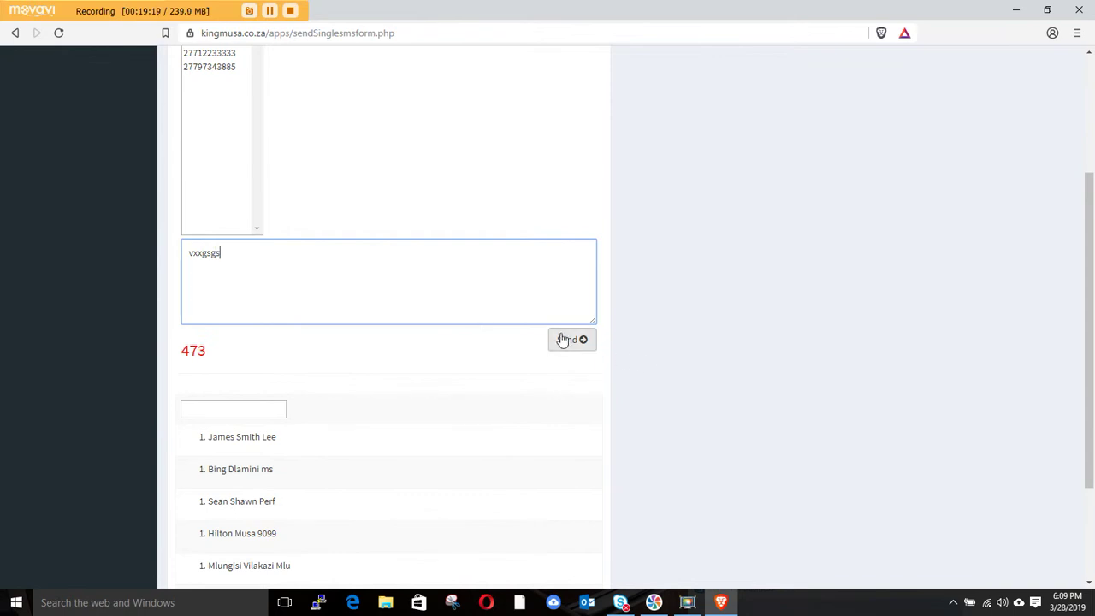
Search contacts for 'ja', add the matching member's number, then return to the dashboard
scroll(340, 370, "up", 1)
scroll(212, 444, "down", 1)
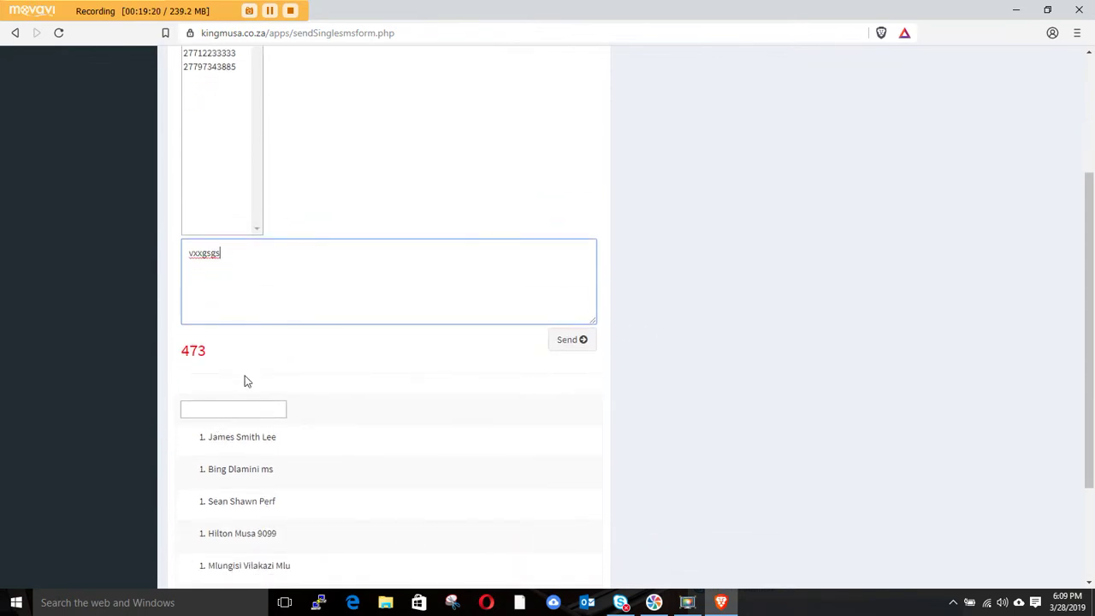
left_click(236, 406)
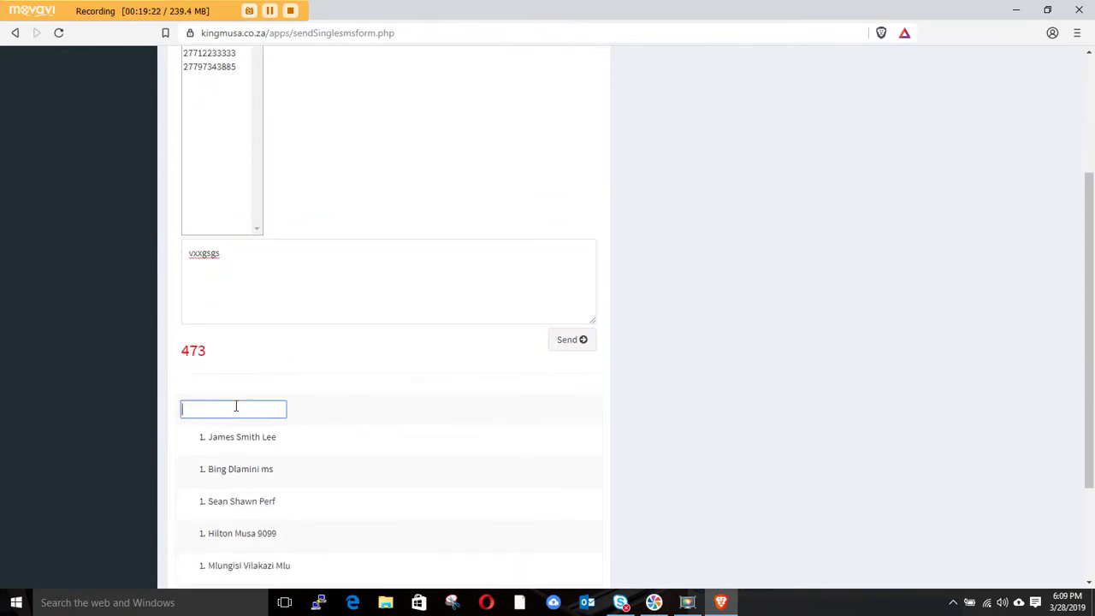
type("ja")
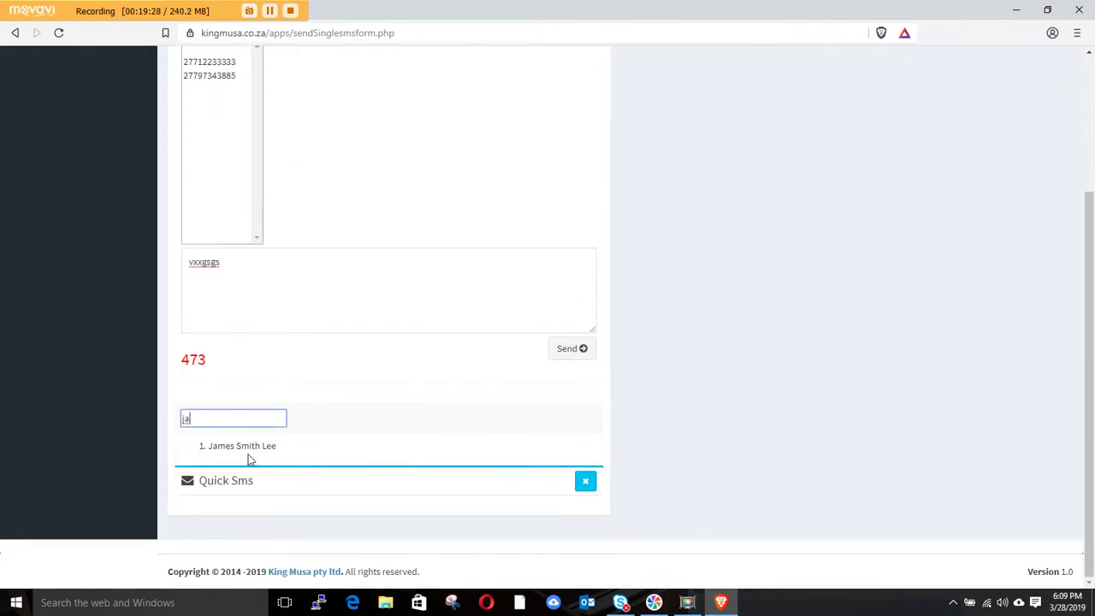
left_click(252, 444)
scroll(251, 445, "up", 3)
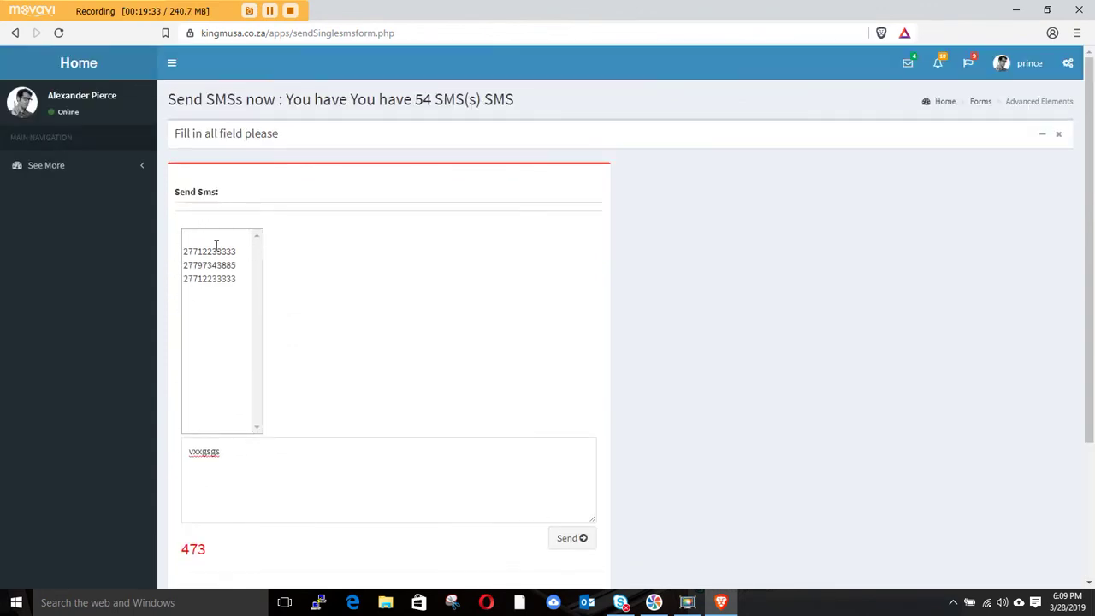
left_click(91, 70)
Review the Sms Owing people form's three prefilled numbers and Message box, then go Home
scroll(109, 266, "down", 6)
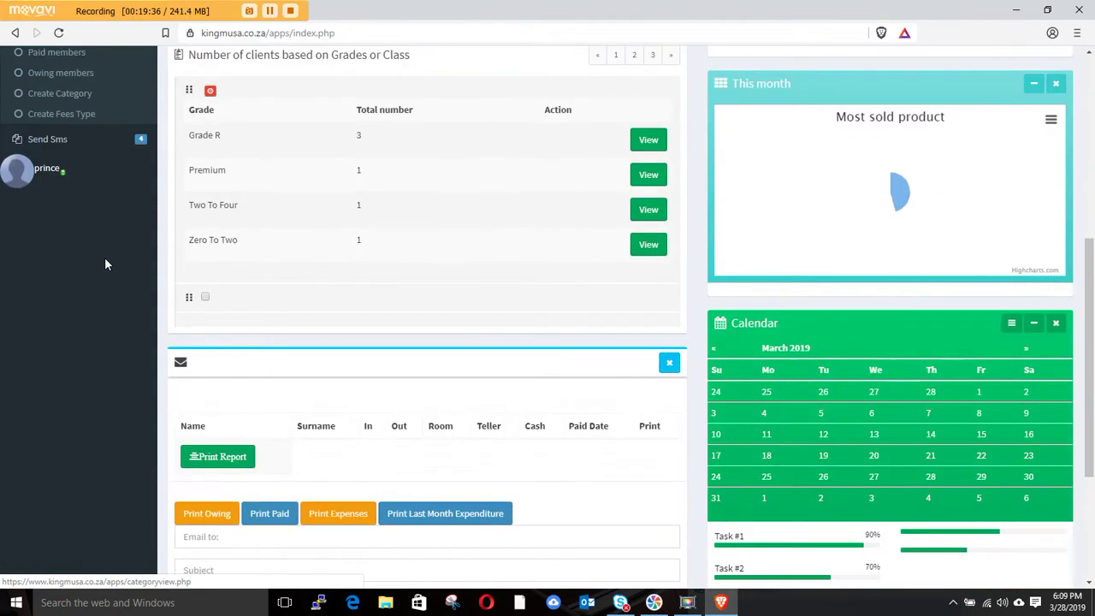
scroll(58, 195, "up", 3)
scroll(57, 202, "up", 3)
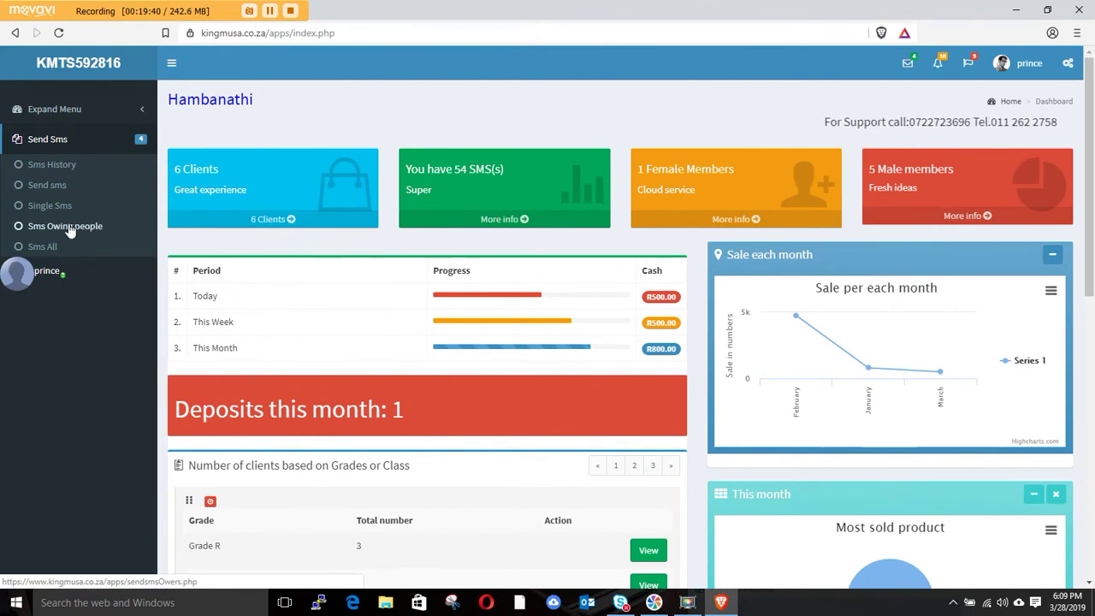
left_click(74, 226)
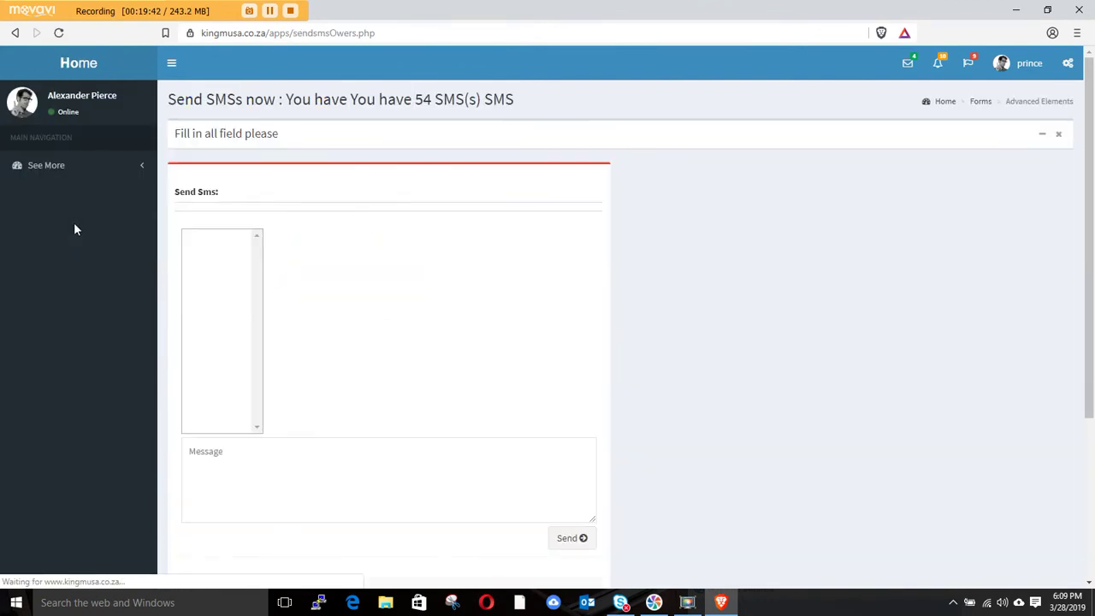
scroll(291, 328, "down", 3)
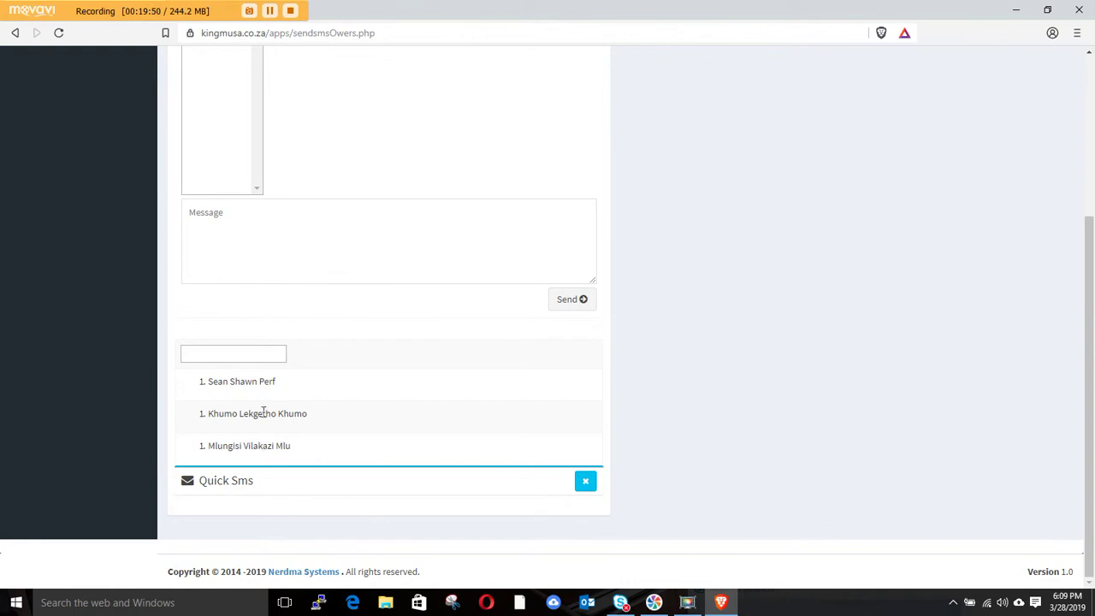
scroll(240, 272, "up", 3)
scroll(216, 353, "down", 2)
left_click(216, 283)
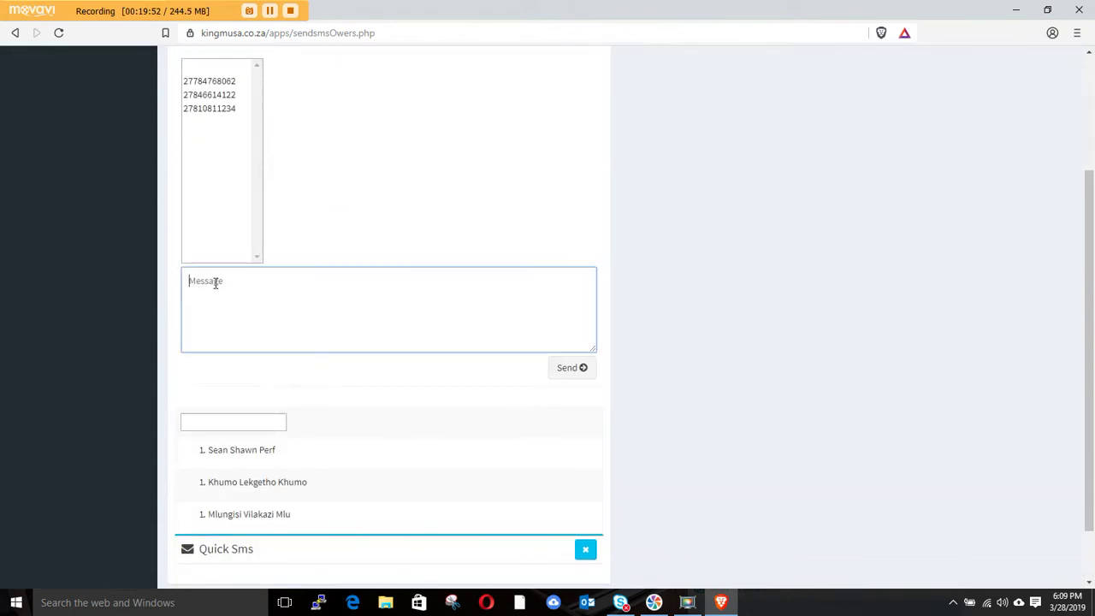
scroll(287, 312, "up", 1)
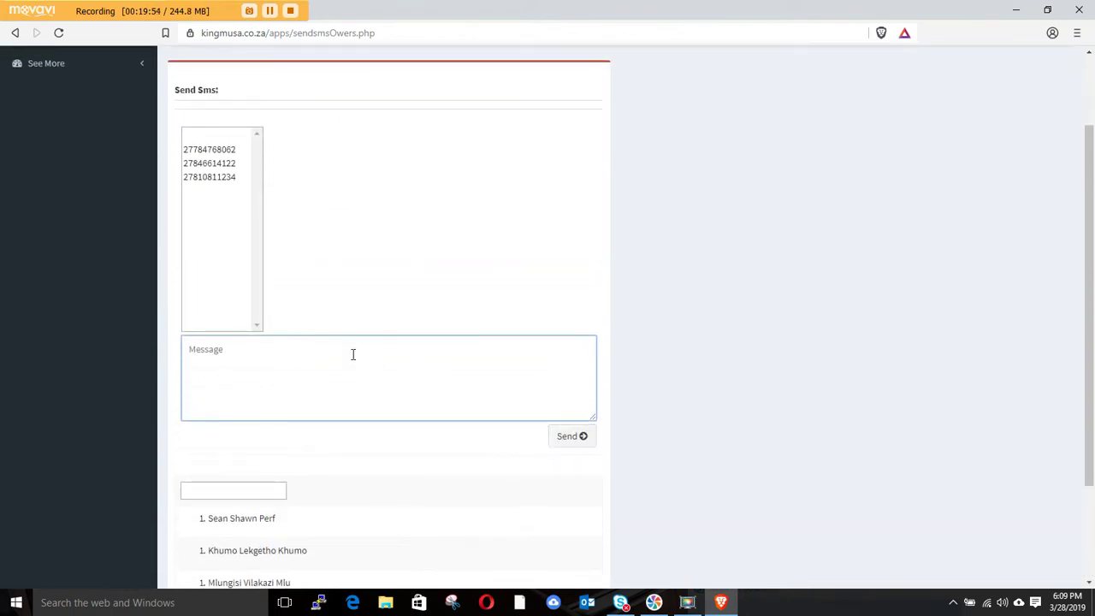
scroll(351, 355, "up", 2)
left_click(99, 70)
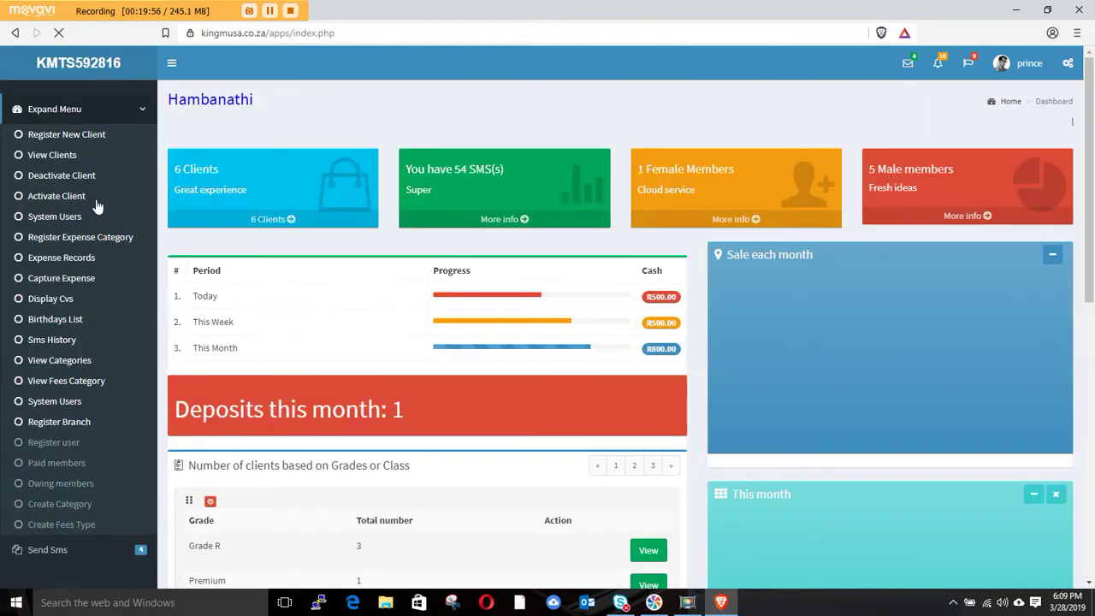
View the Sms All quick SMS form, leaving its Message empty, then go Home
scroll(95, 405, "down", 3)
left_click(53, 276)
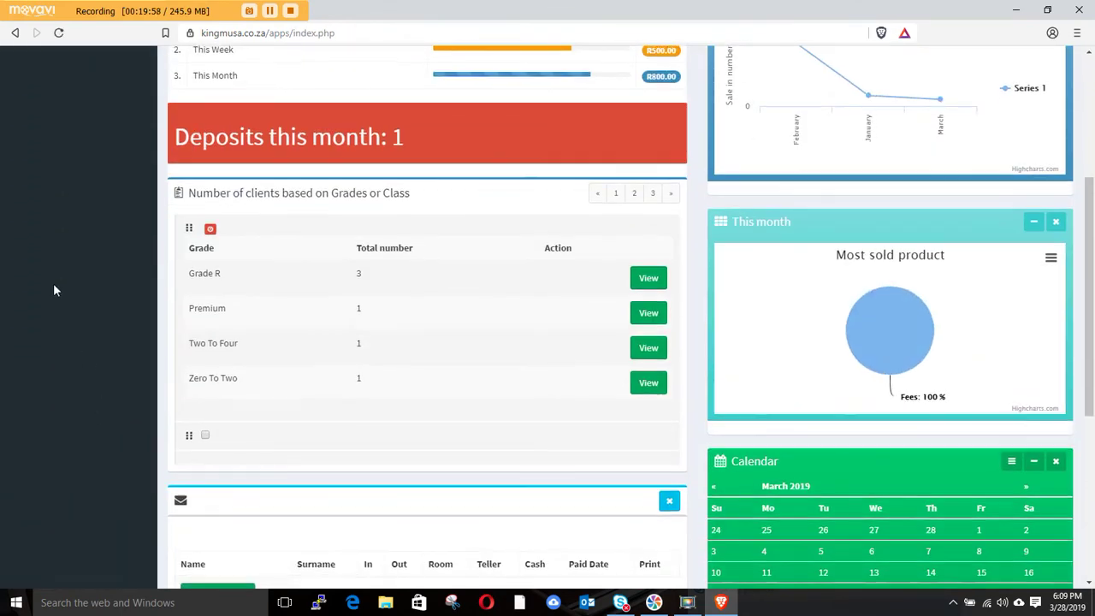
left_click(52, 250)
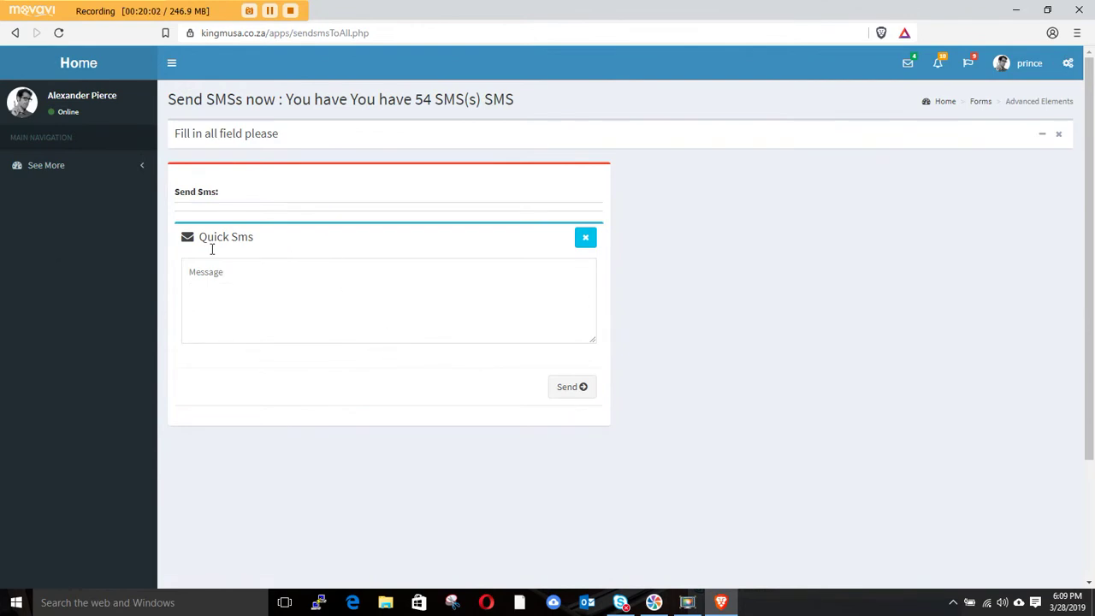
left_click(233, 278)
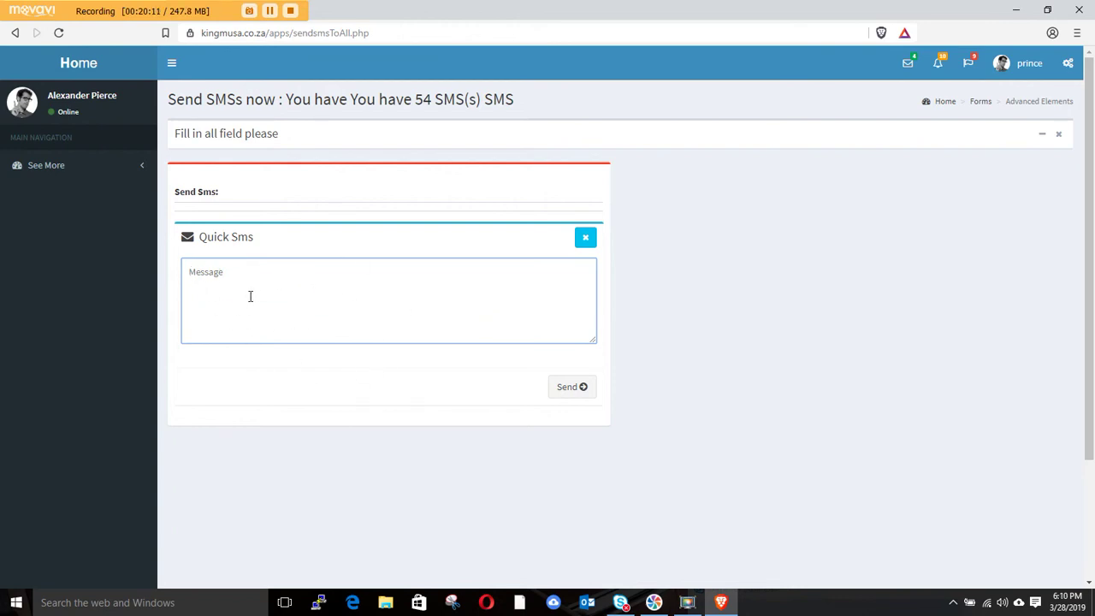
scroll(363, 318, "down", 2)
scroll(360, 320, "up", 2)
scroll(359, 320, "down", 2)
scroll(359, 323, "up", 1)
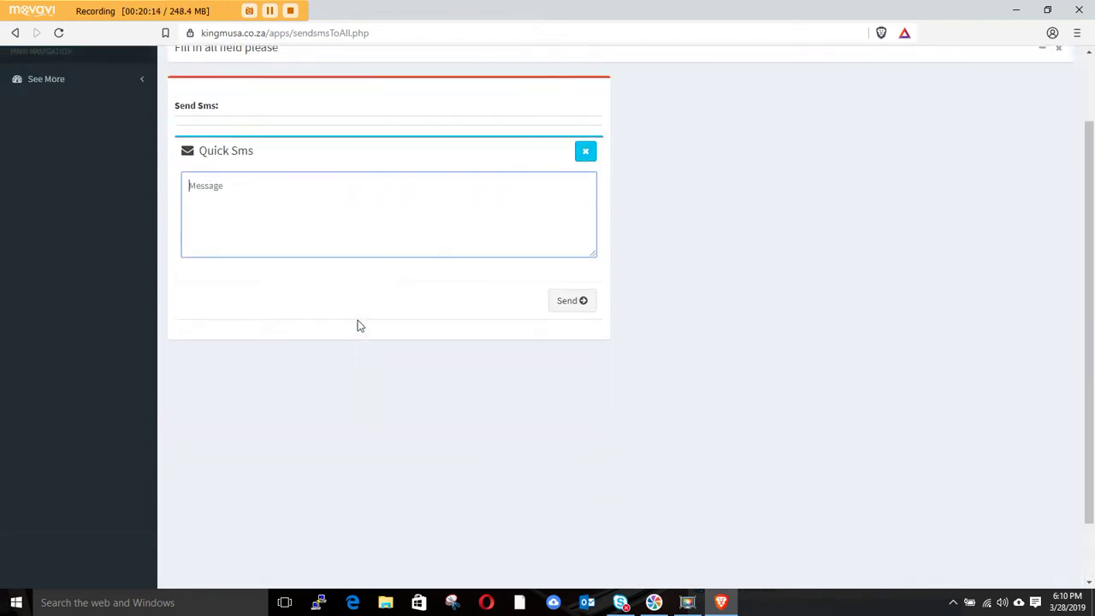
scroll(359, 323, "up", 1)
left_click(88, 72)
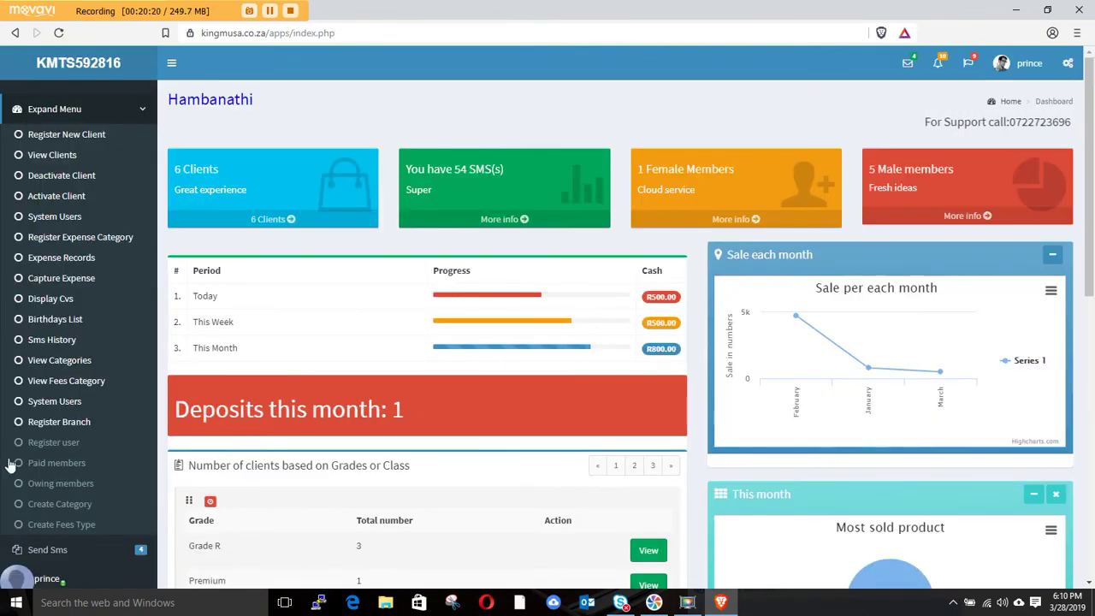
Print the three-member owing PDF, then the paid PDF showing one 500.00 payment
scroll(137, 518, "down", 3)
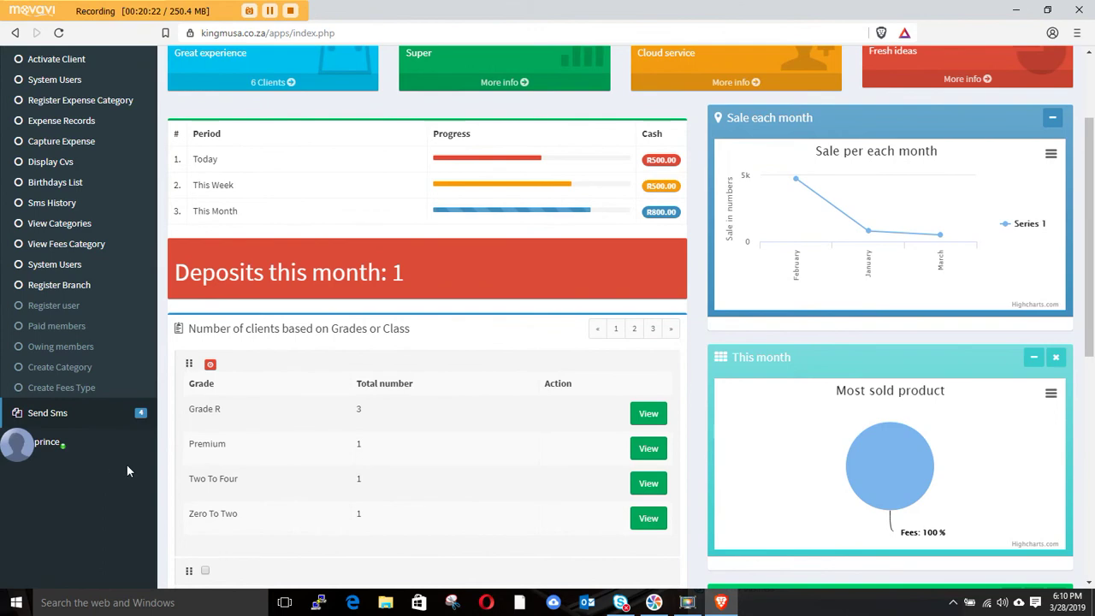
scroll(452, 374, "down", 9)
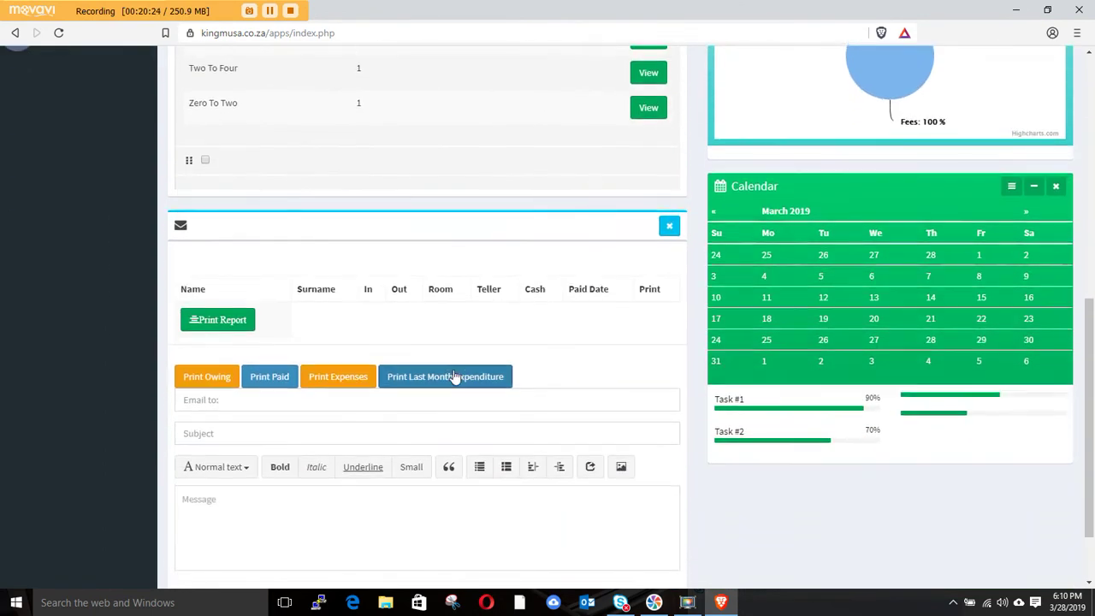
scroll(454, 378, "down", 1)
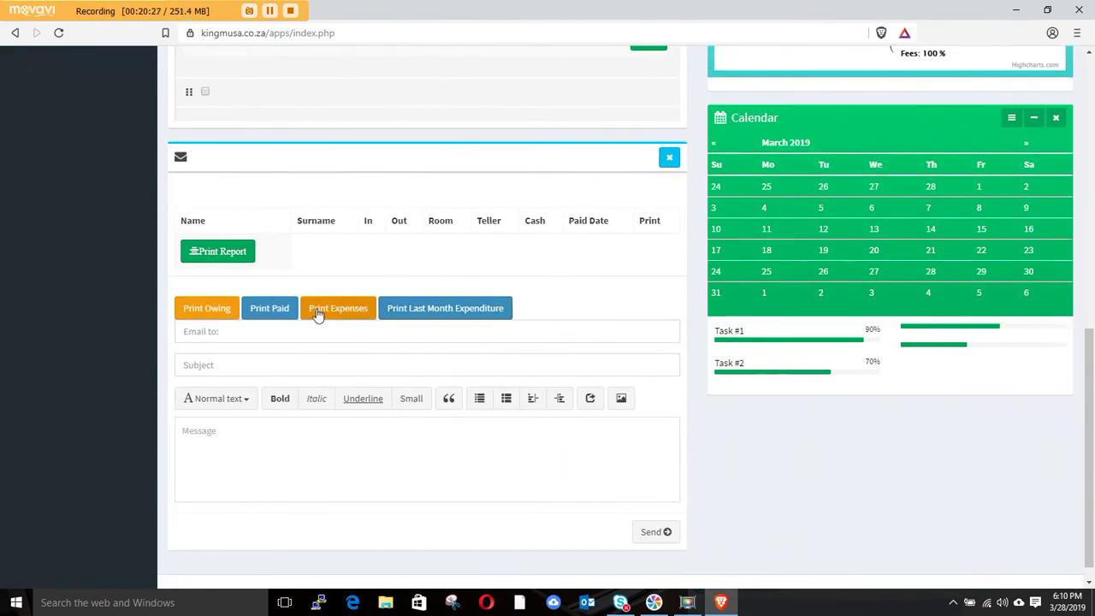
left_click(207, 311)
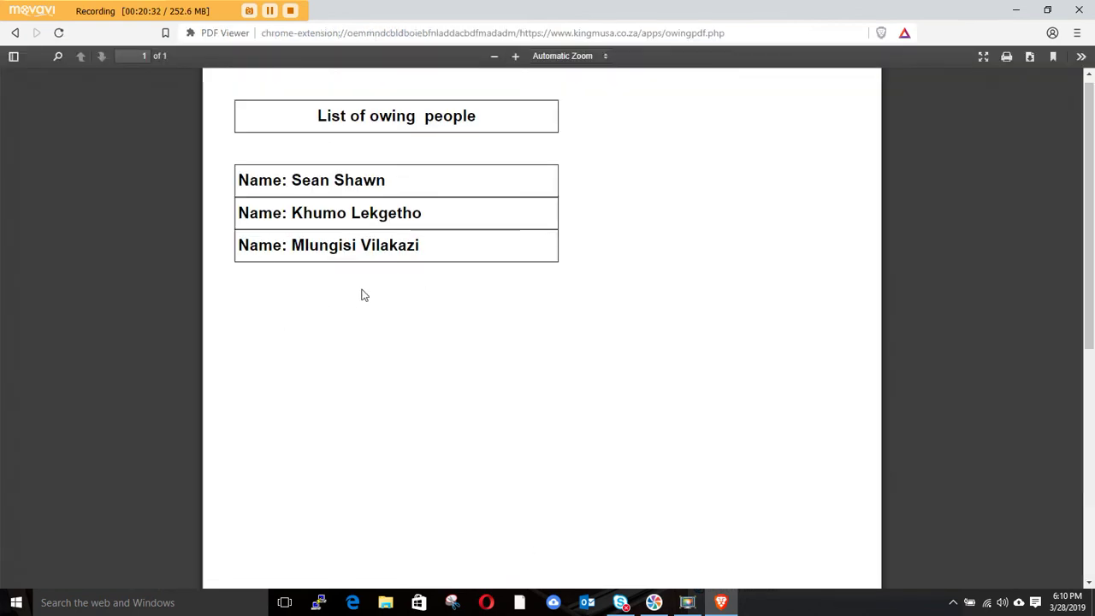
left_click(16, 34)
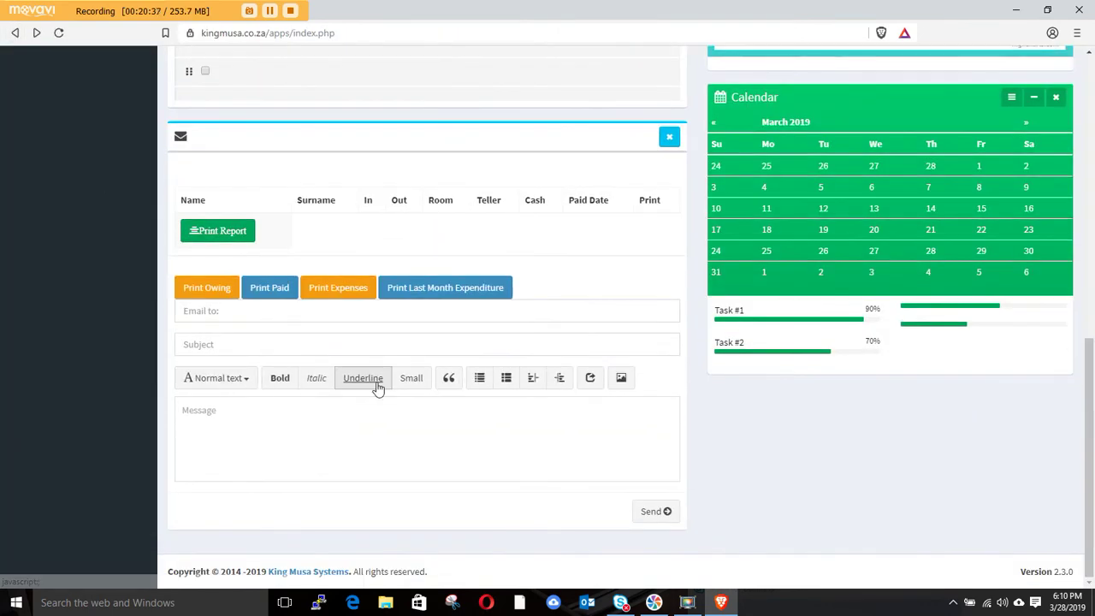
left_click(269, 288)
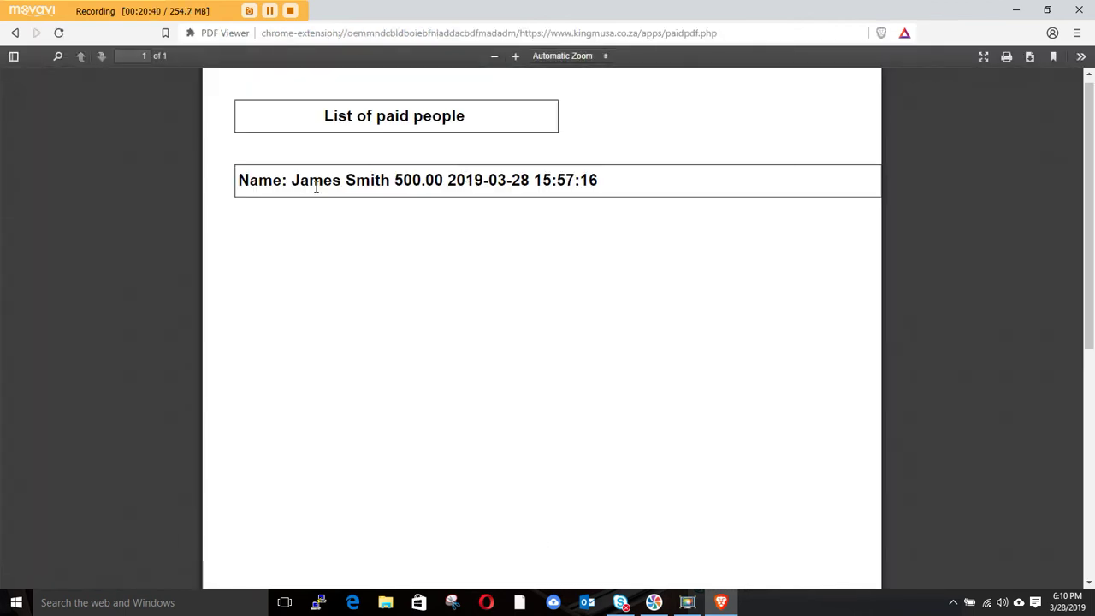
left_click(16, 33)
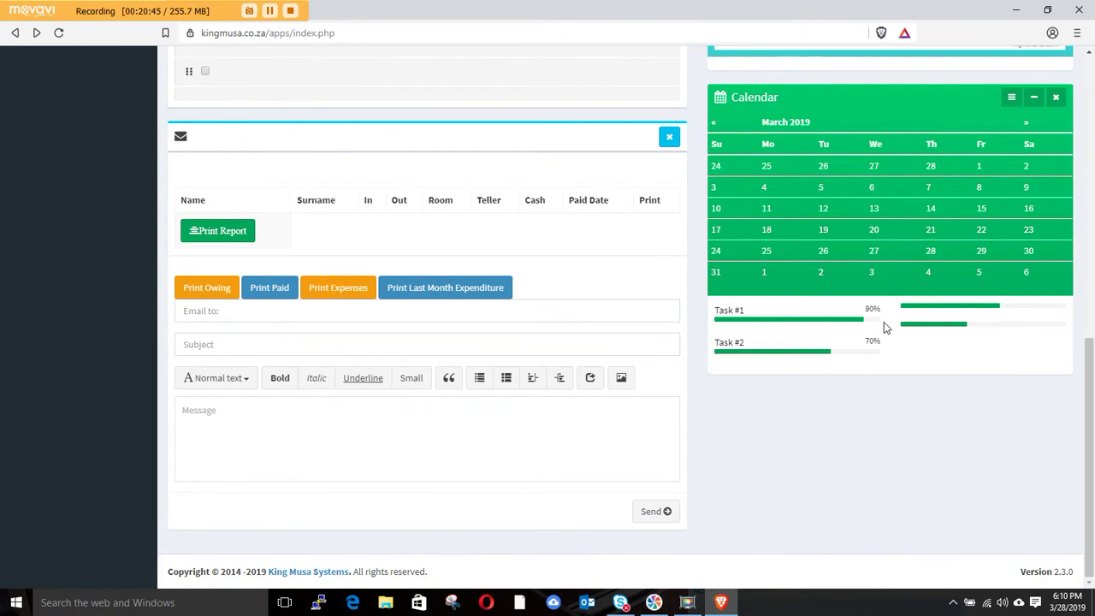
scroll(884, 322, "up", 6)
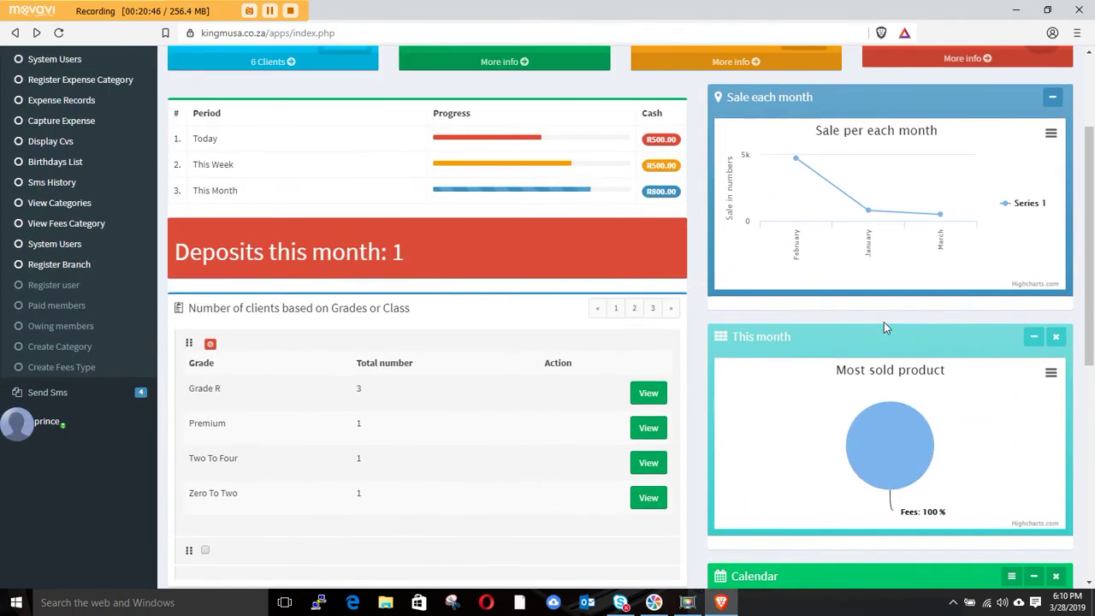
scroll(884, 322, "up", 2)
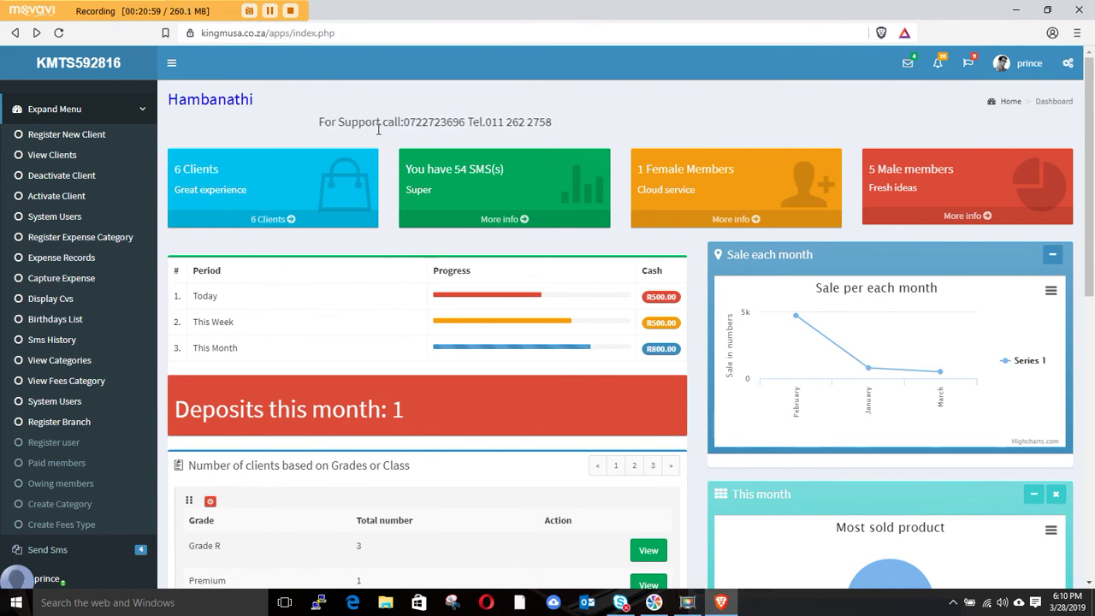
scroll(379, 128, "down", 2)
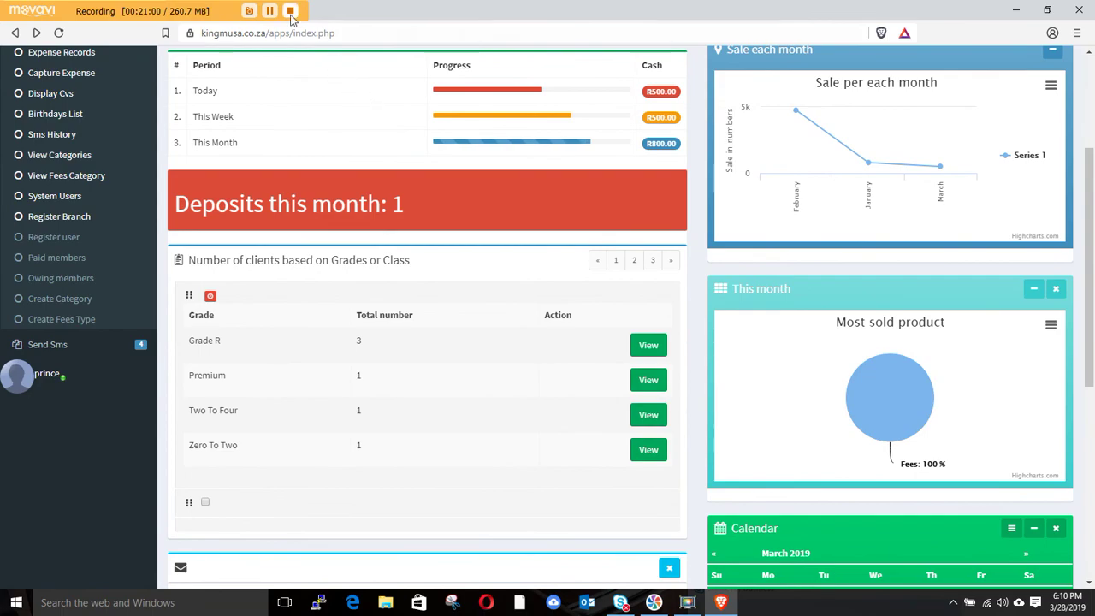